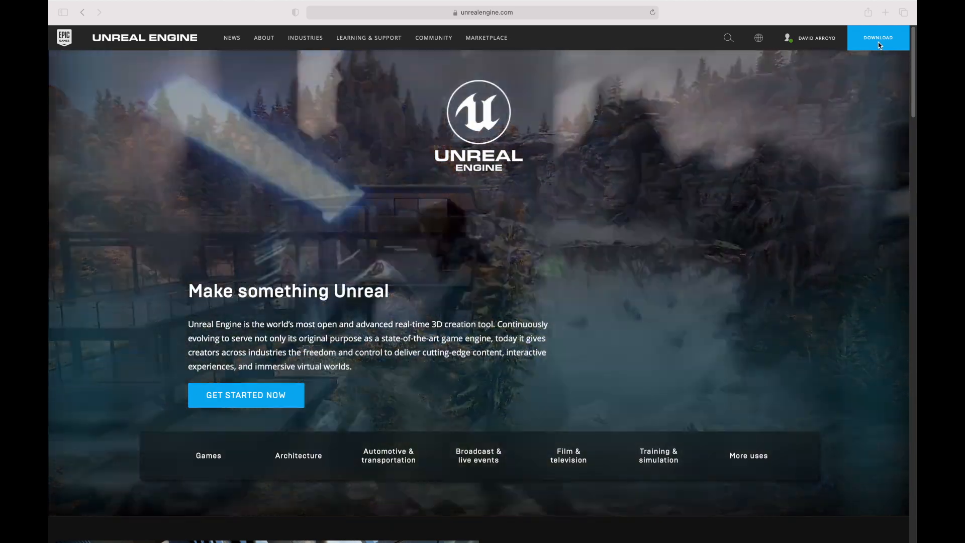
Step: Open the Unreal Engine download page and compare the Publishing and Creators licensing options
click(879, 44)
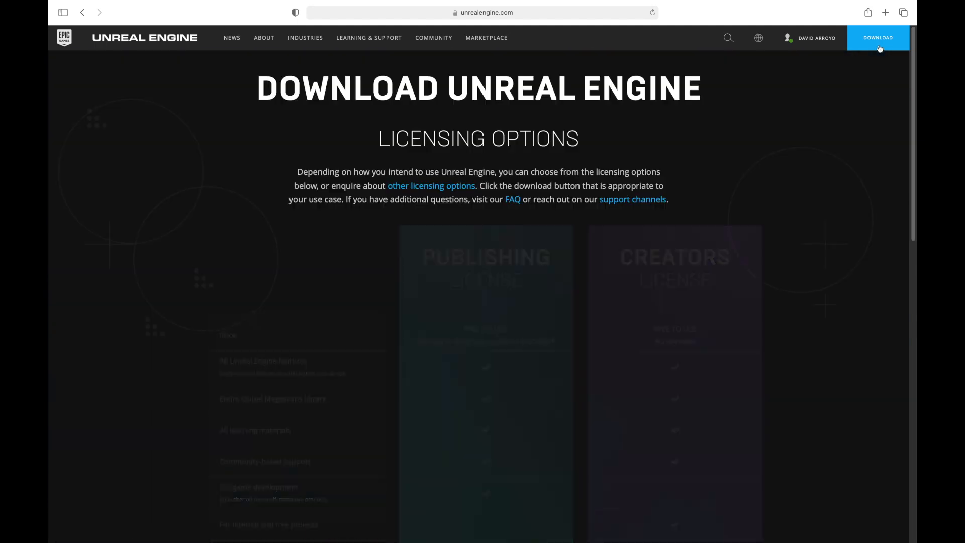
scroll(870, 315, down, 5)
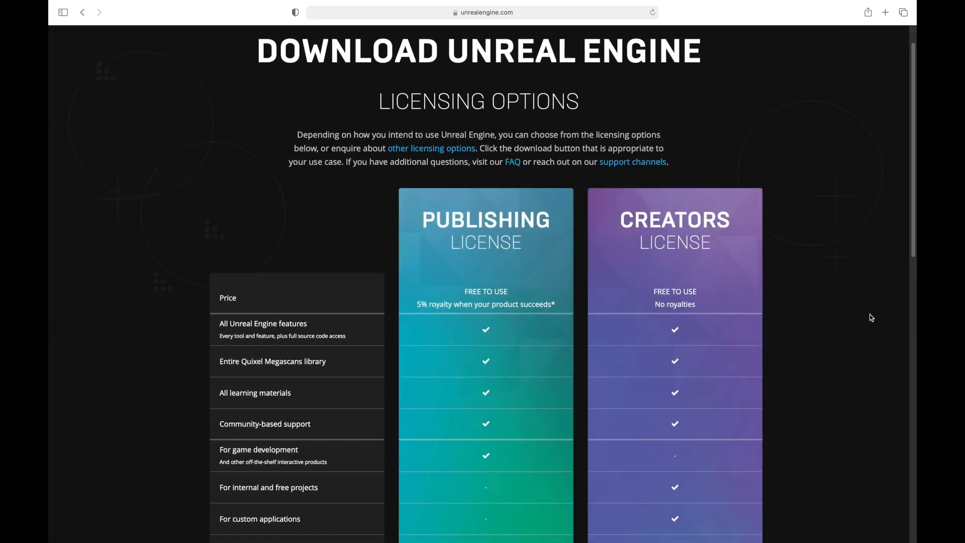
scroll(871, 317, down, 2)
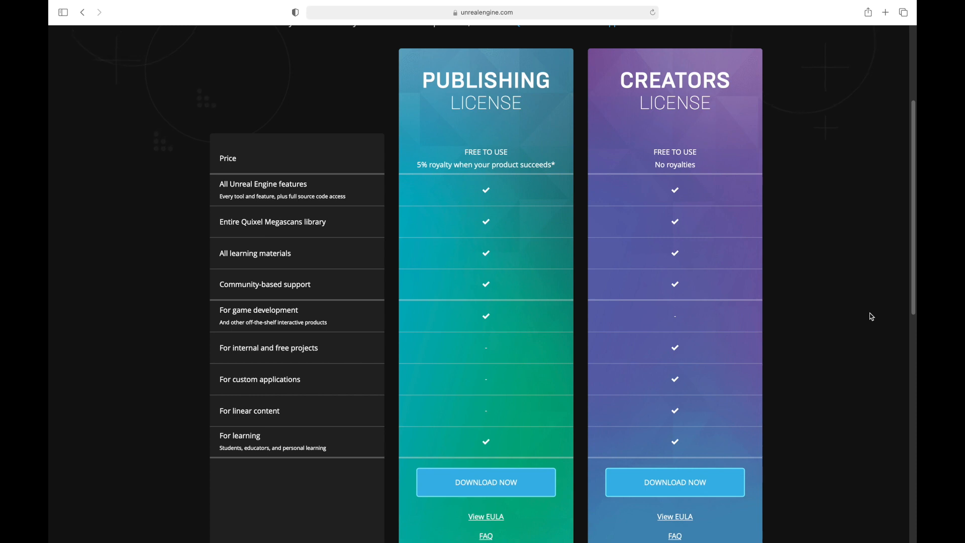
scroll(874, 317, down, 1)
mouse_move(539, 93)
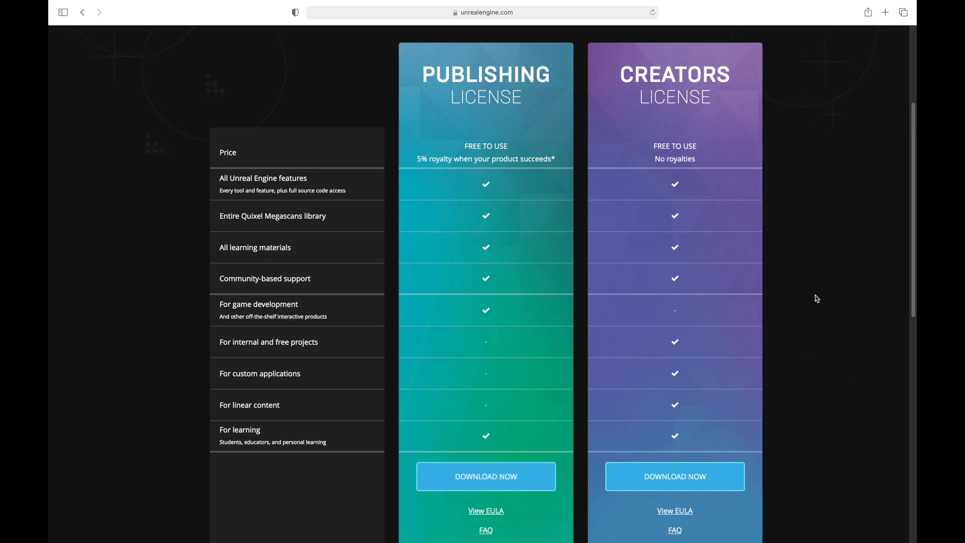
Step: Switch to the Epic Games Launcher and look through the Unreal Engine news, featured content and blog posts
key(ctrl+Left)
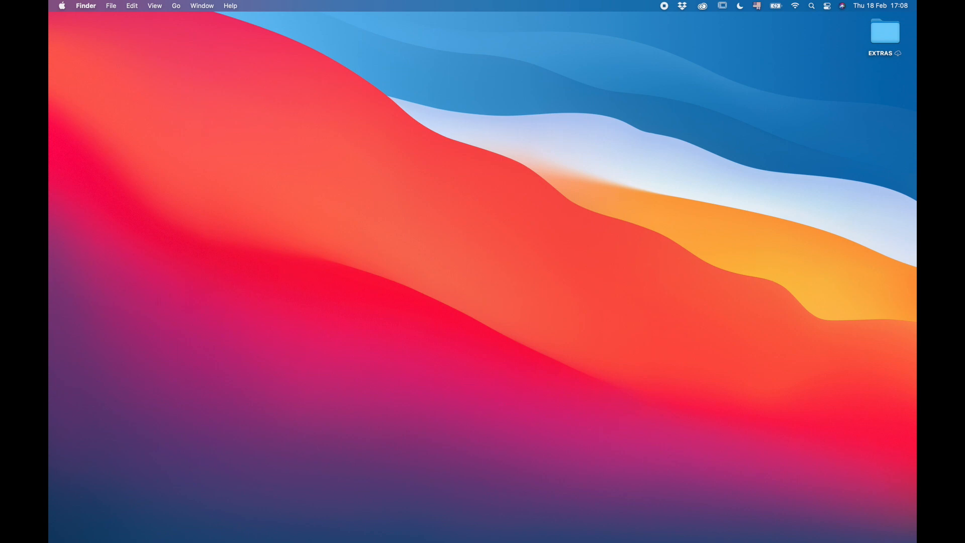
key(super+Tab)
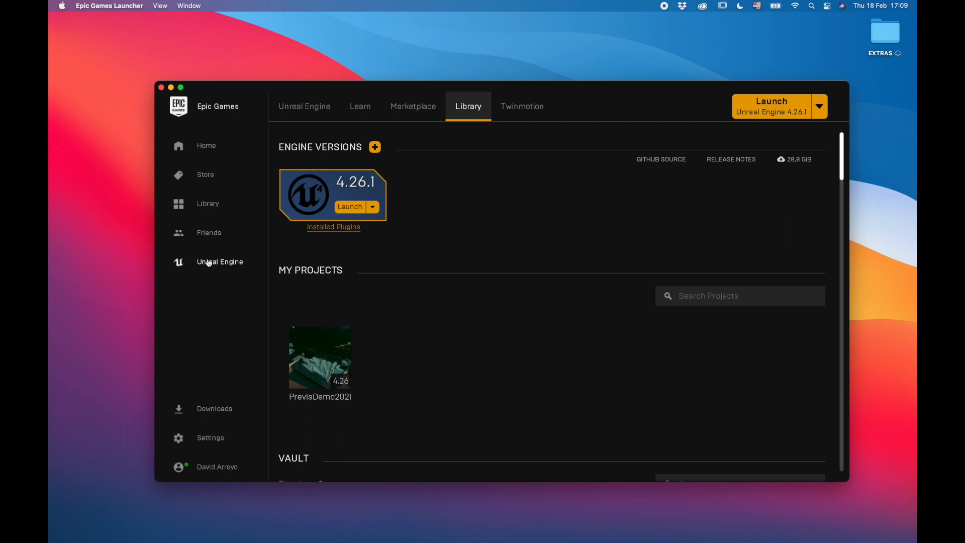
click(304, 108)
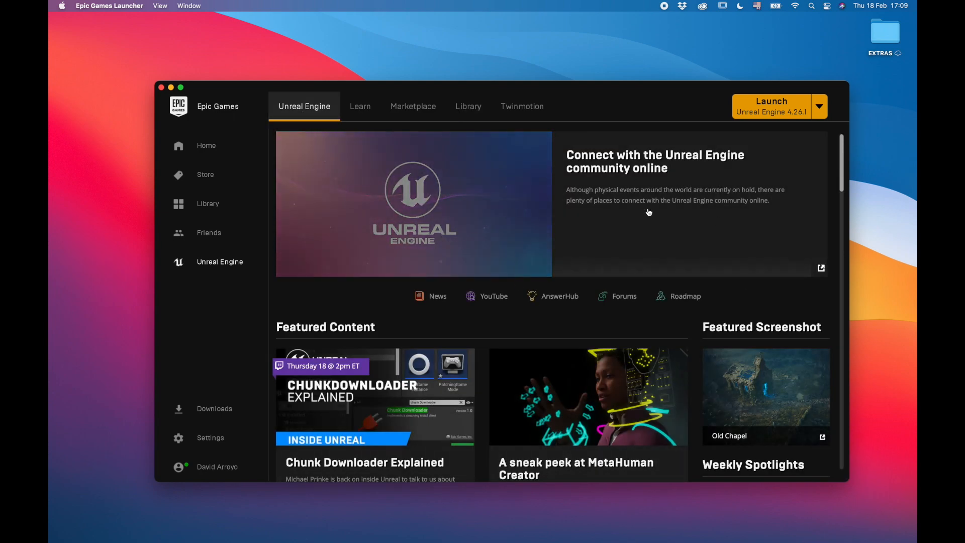
scroll(681, 258, down, 10)
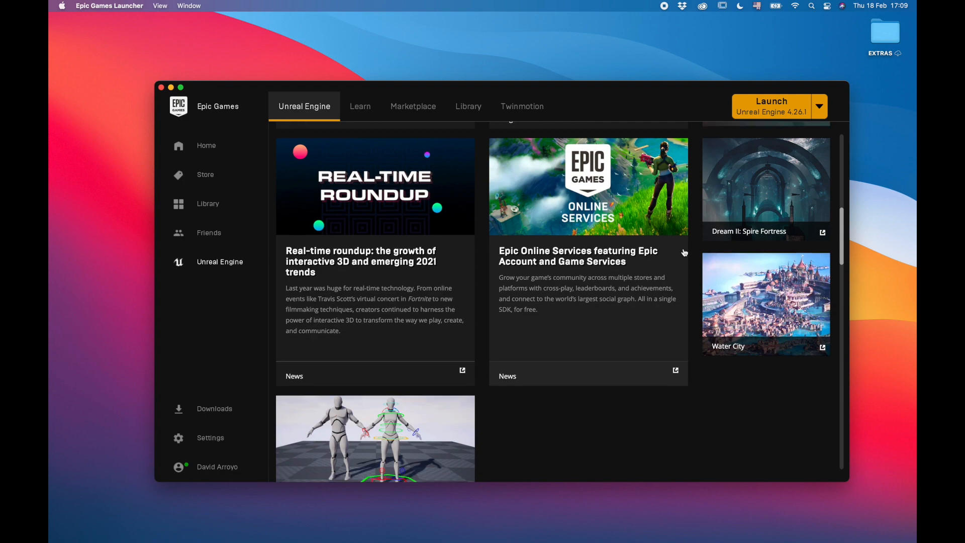
scroll(683, 253, down, 5)
scroll(683, 252, down, 10)
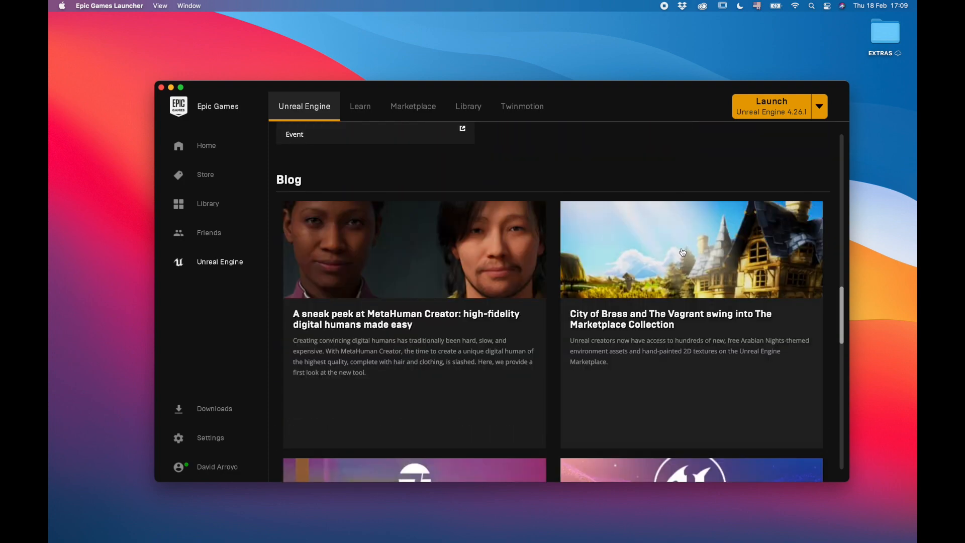
scroll(682, 252, up, 20)
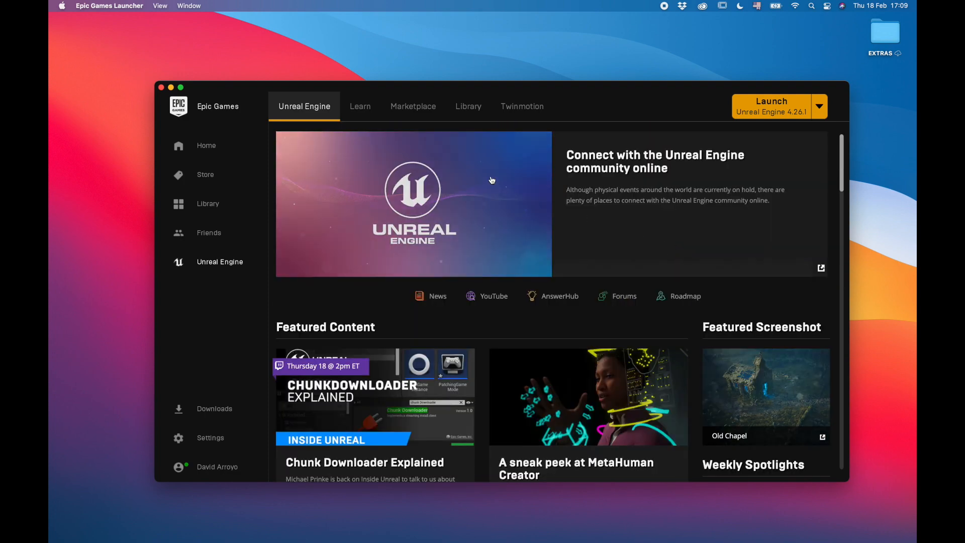
Step: Examine the Learn section's quick-start guides and Engine Feature Samples
click(361, 112)
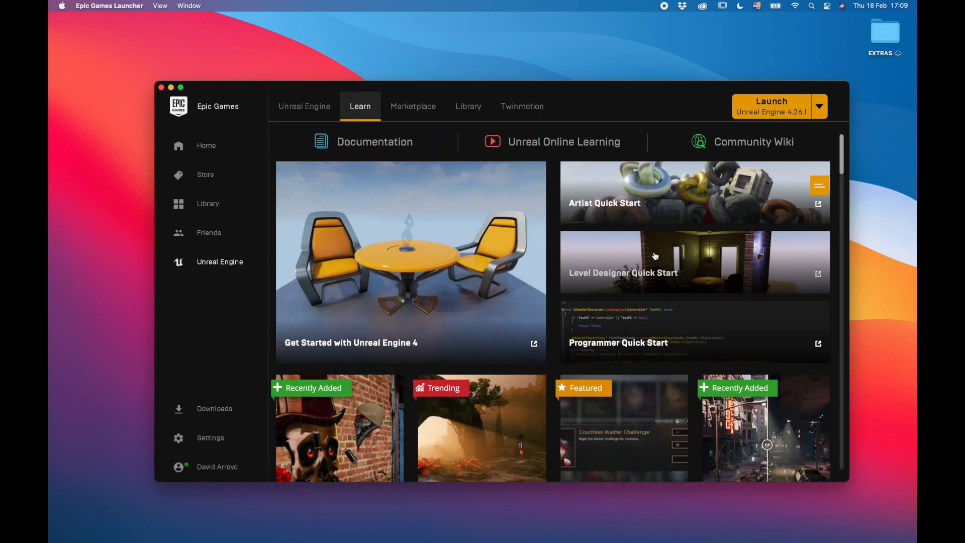
scroll(656, 251, down, 10)
scroll(656, 250, down, 7)
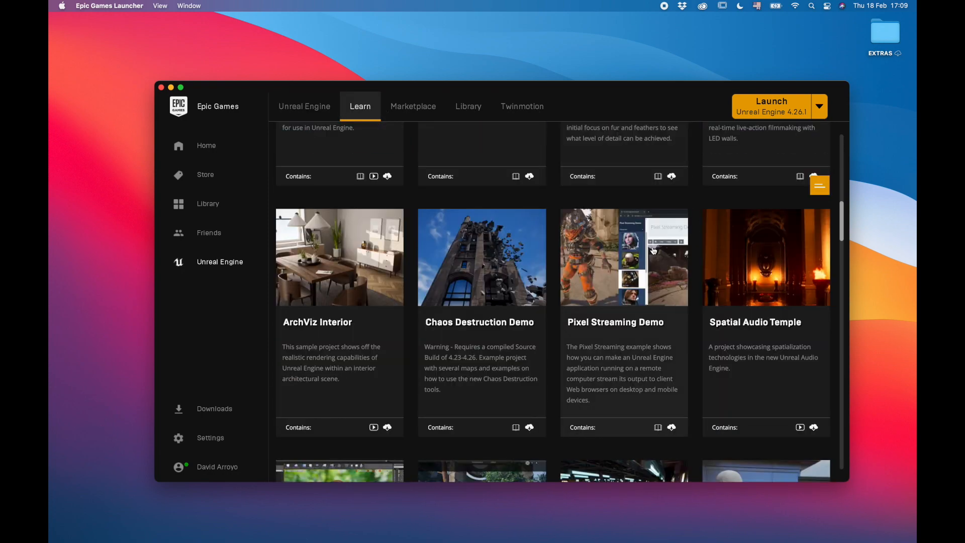
scroll(653, 251, up, 15)
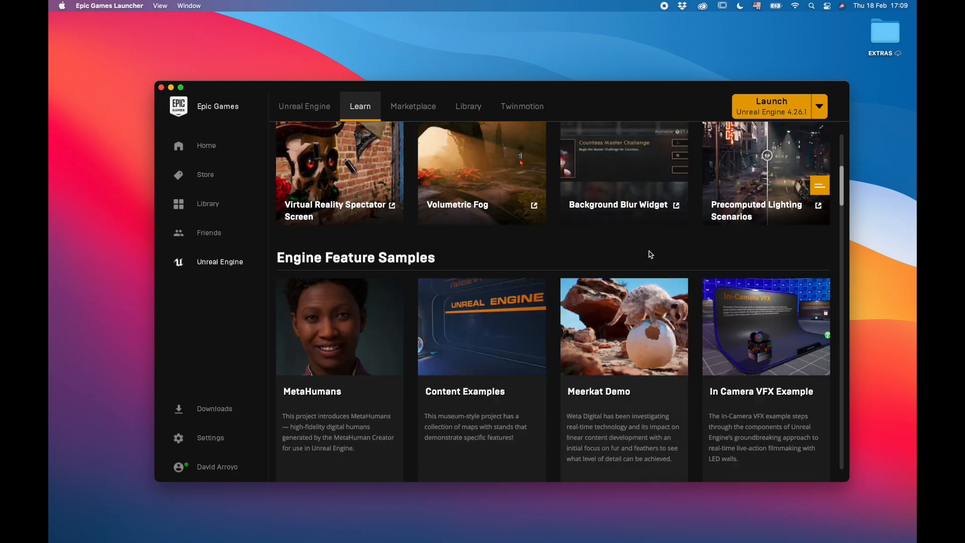
Step: Open the Marketplace and look at the showcased products and the Free For The Month offers
click(422, 109)
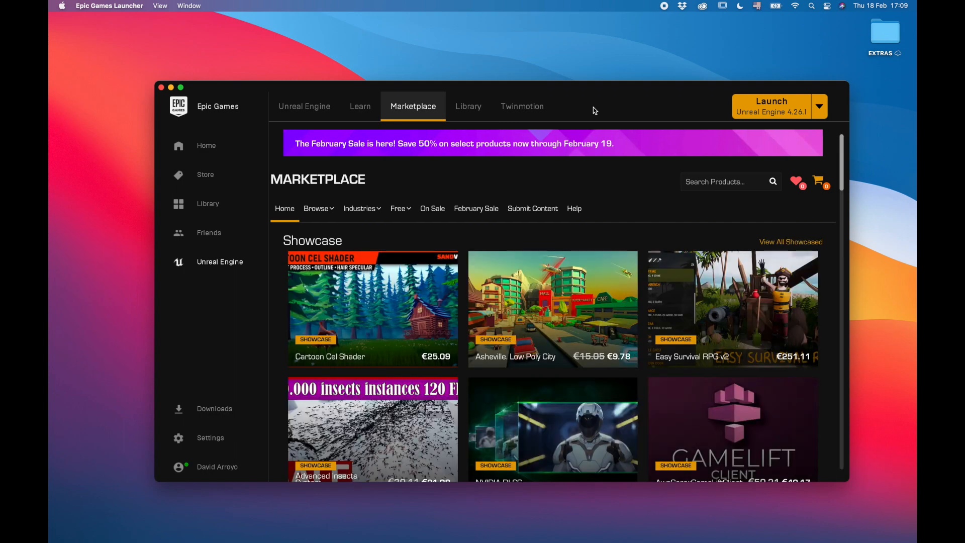
scroll(717, 276, down, 5)
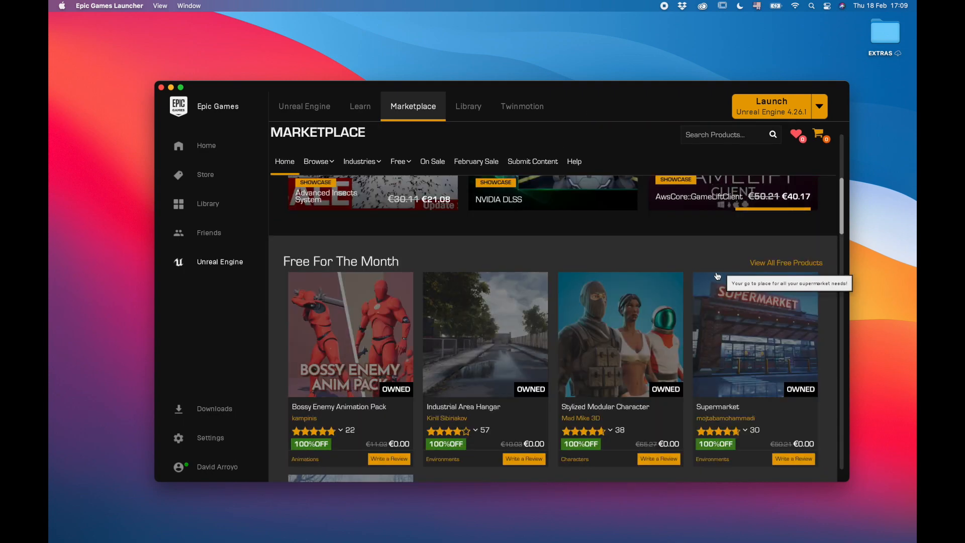
scroll(718, 277, up, 5)
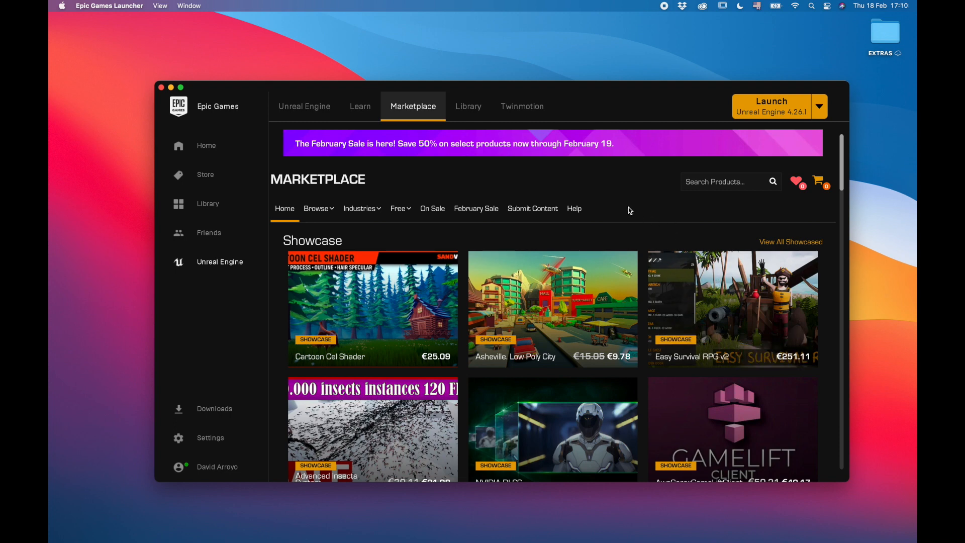
Step: Open the Unreal Engine Library and examine the installed engine versions, existing projects and Vault assets
click(468, 107)
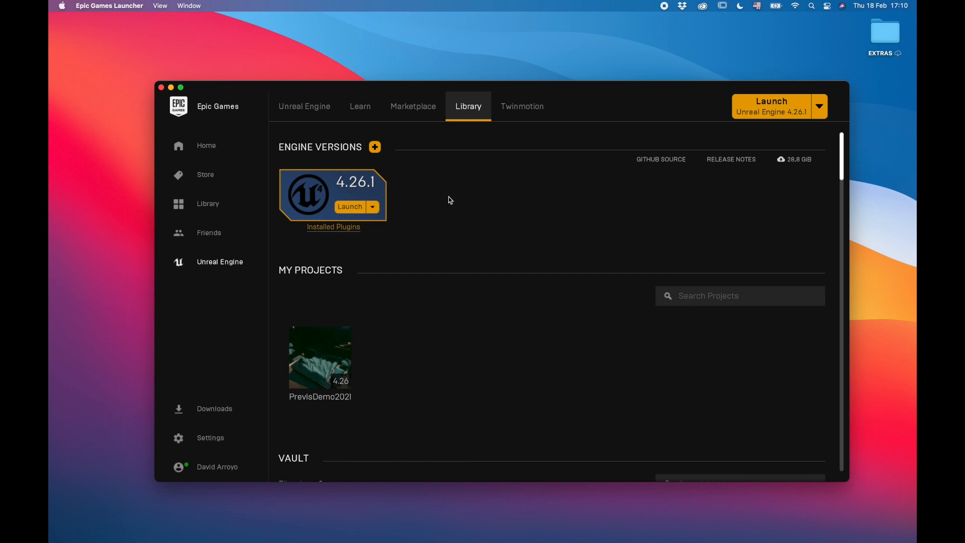
scroll(454, 209, down, 1)
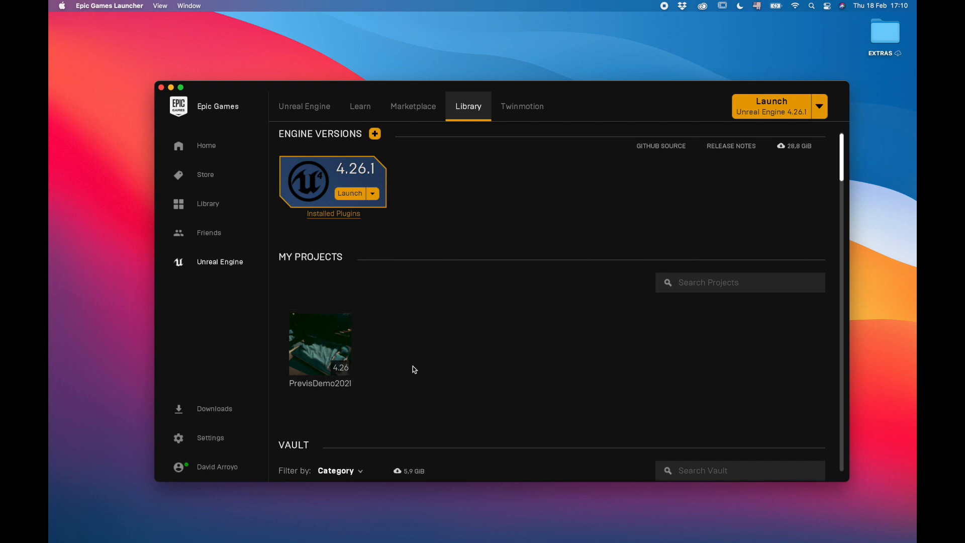
scroll(453, 332, down, 2)
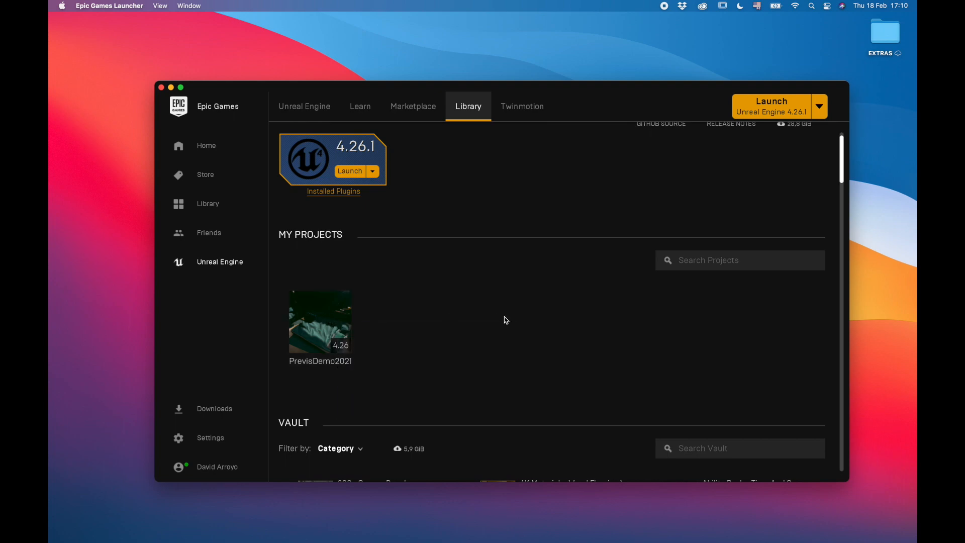
scroll(586, 331, down, 10)
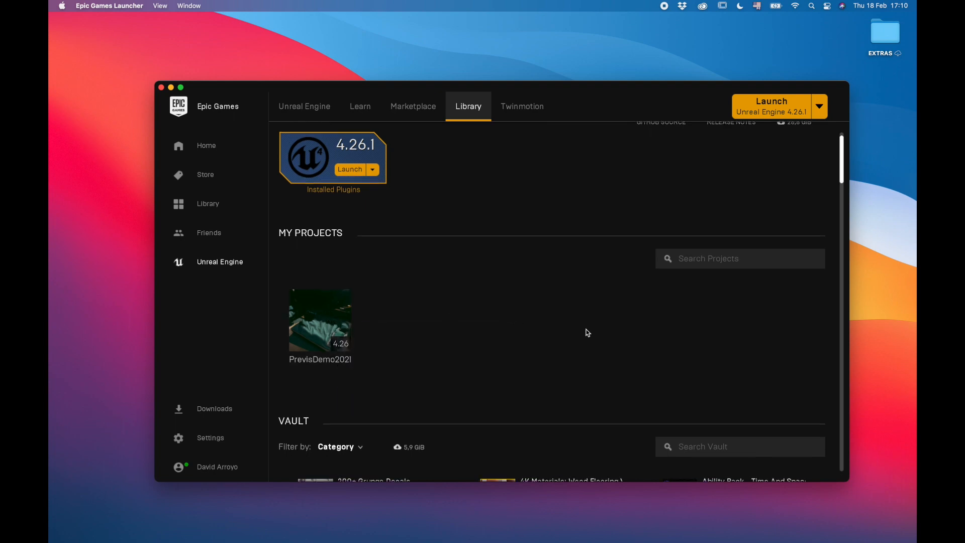
scroll(624, 351, down, 10)
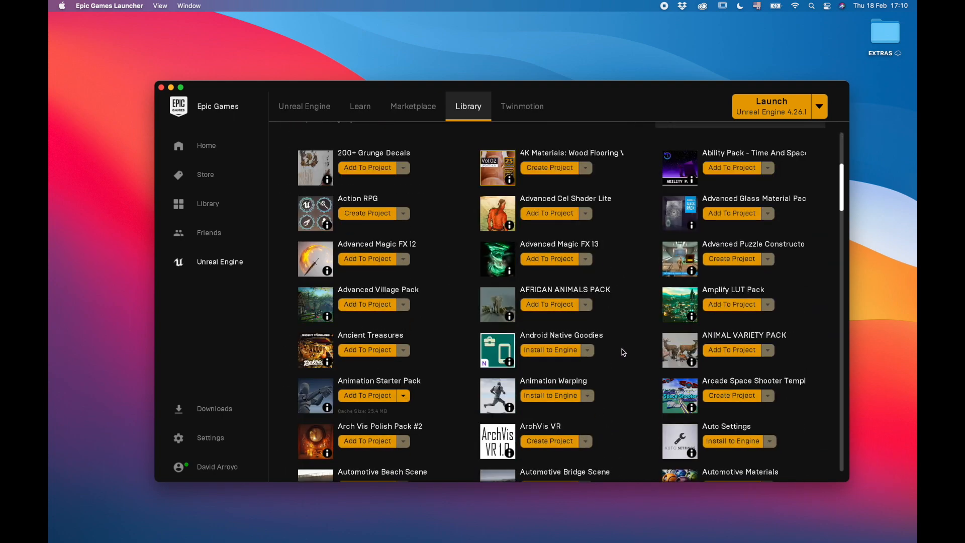
scroll(619, 349, down, 10)
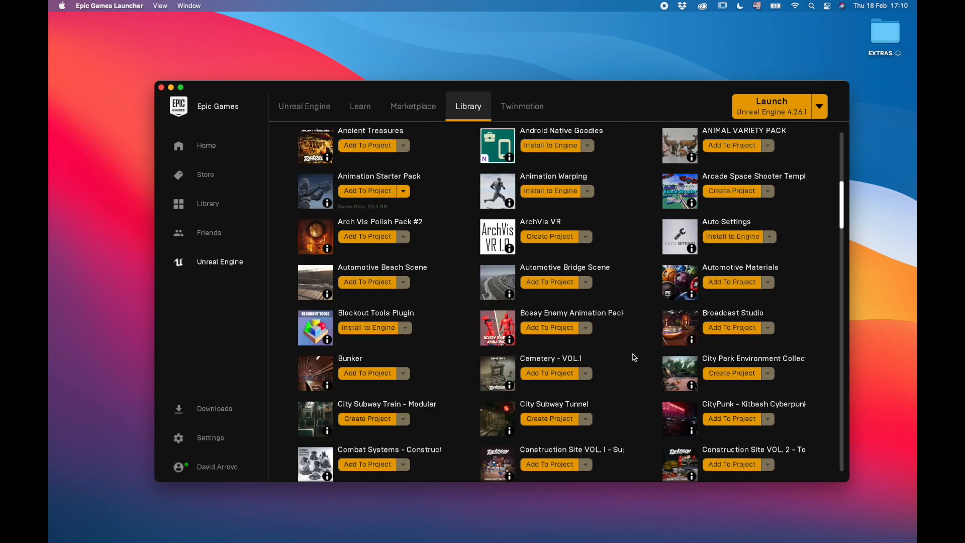
scroll(630, 362, down, 5)
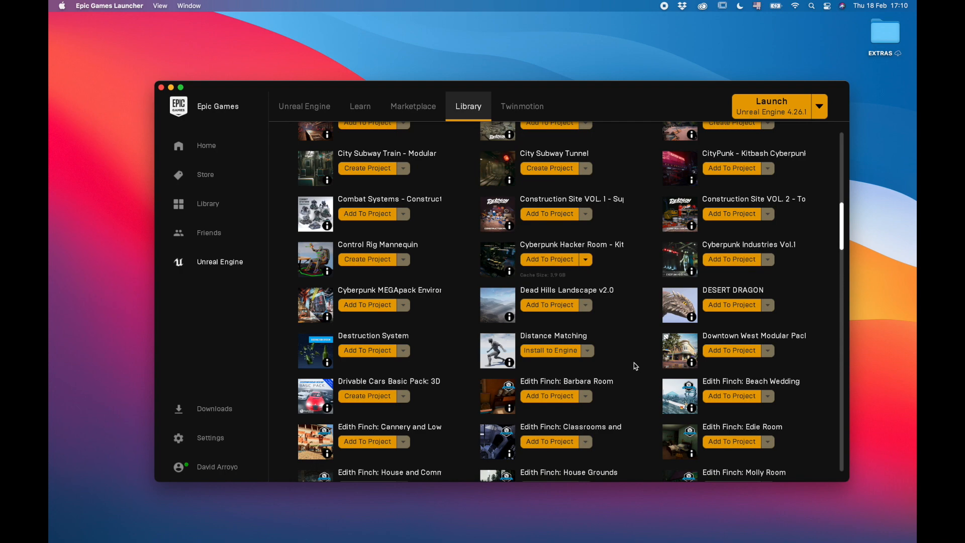
scroll(634, 363, down, 7)
scroll(632, 364, up, 9)
scroll(632, 370, up, 20)
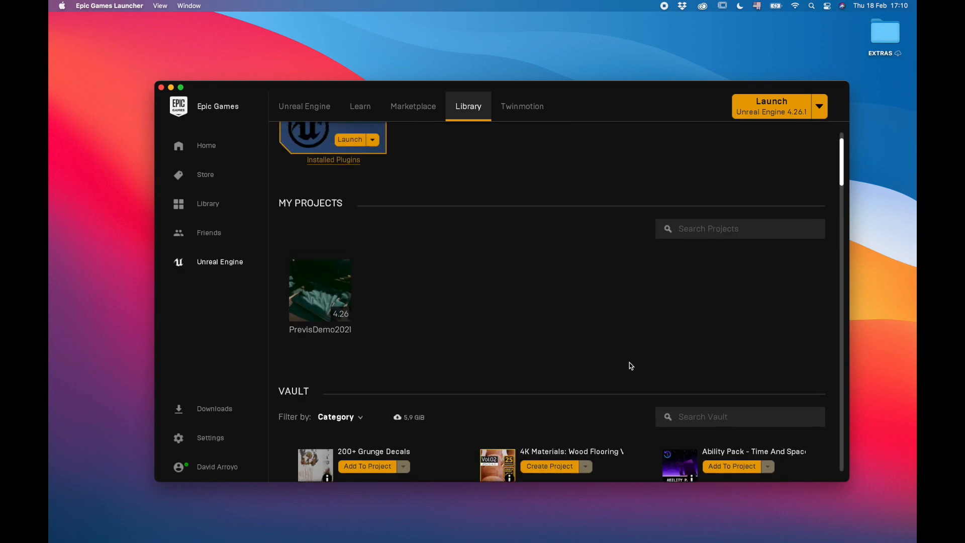
scroll(629, 363, up, 3)
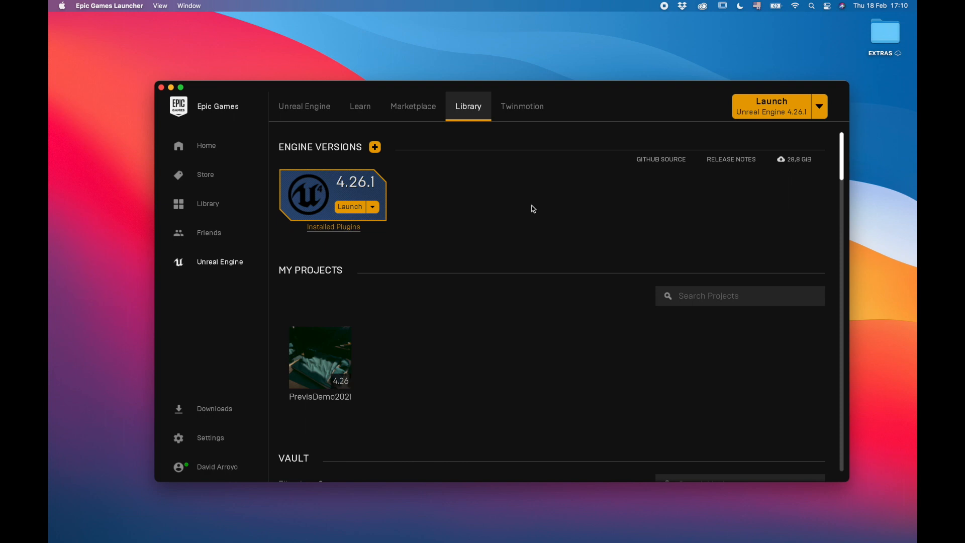
Step: Launch Unreal Engine 4.26.1 and choose the Games category for a new project, continuing to template selection
mouse_move(801, 162)
click(356, 208)
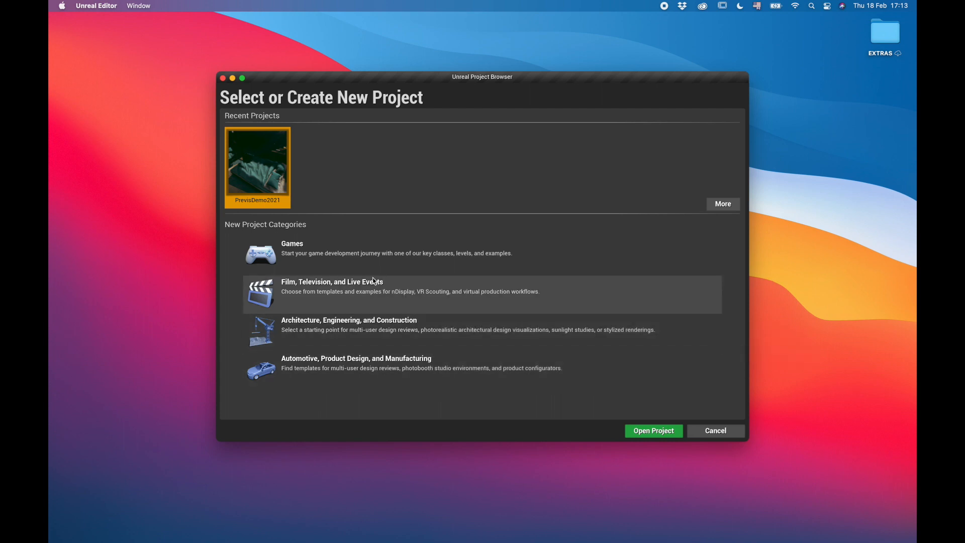
click(394, 265)
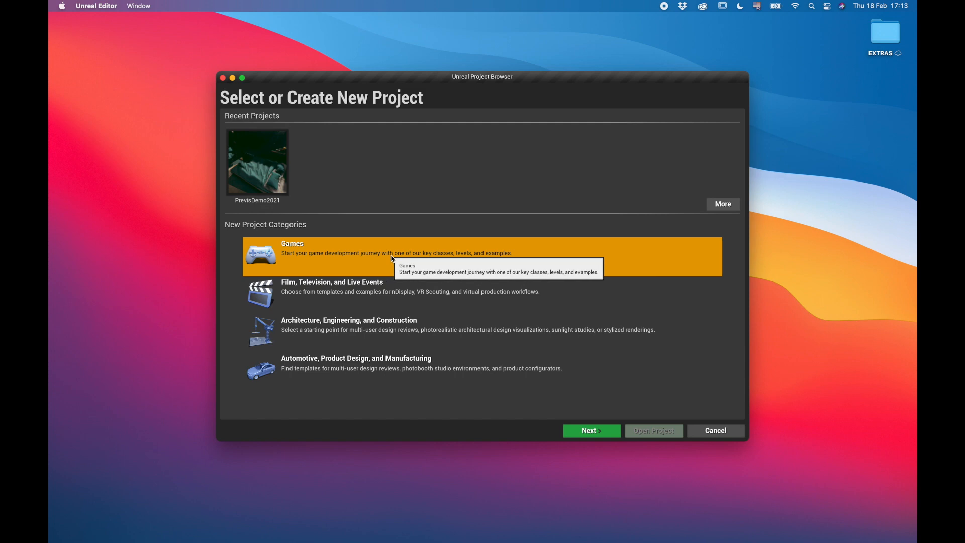
click(605, 436)
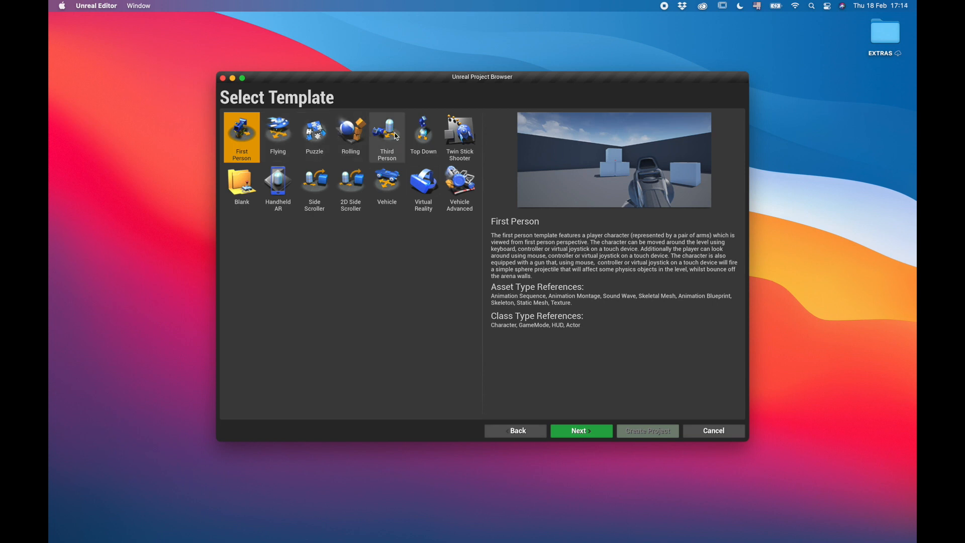
Step: Preview the Flying, Rolling, Third Person, First Person, 2D Side Scroller, Side Scroller and Handheld AR game templates
click(284, 136)
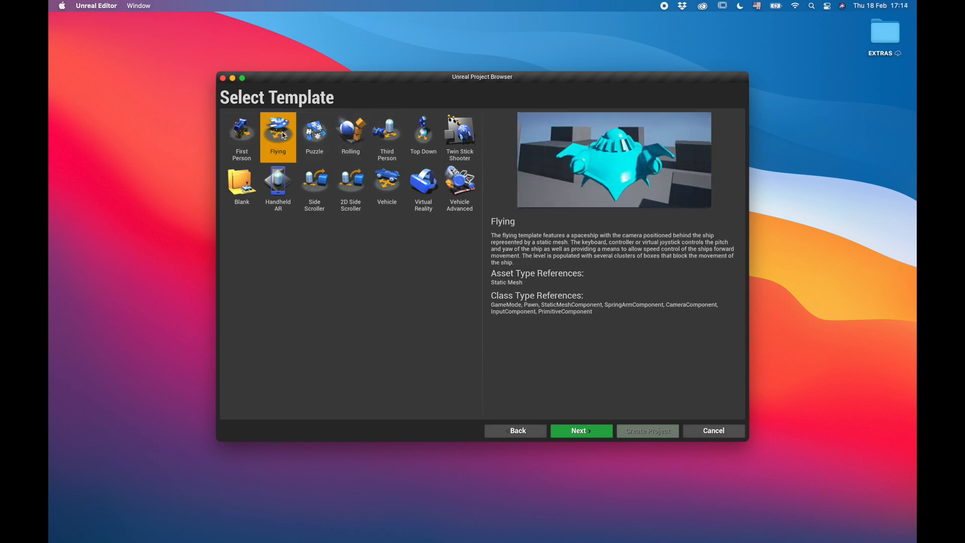
click(308, 137)
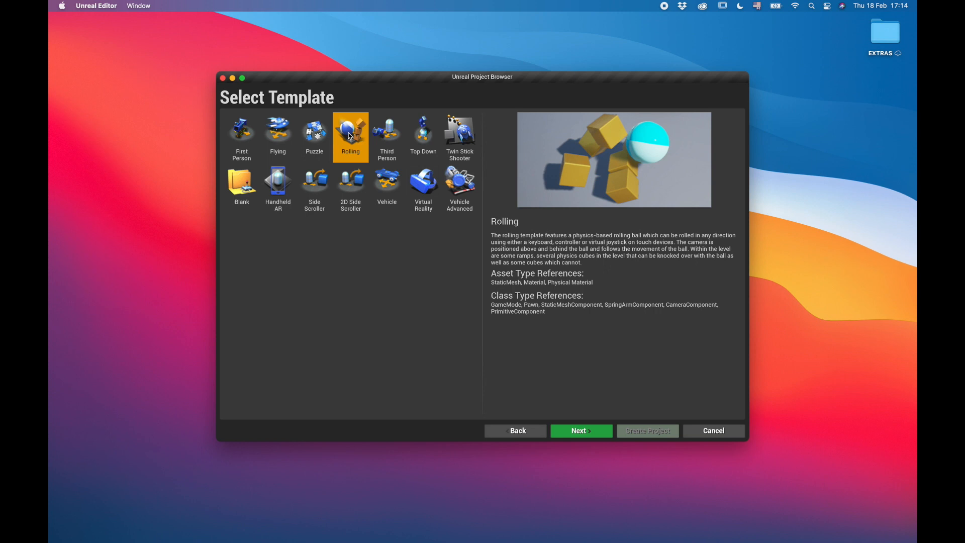
click(388, 139)
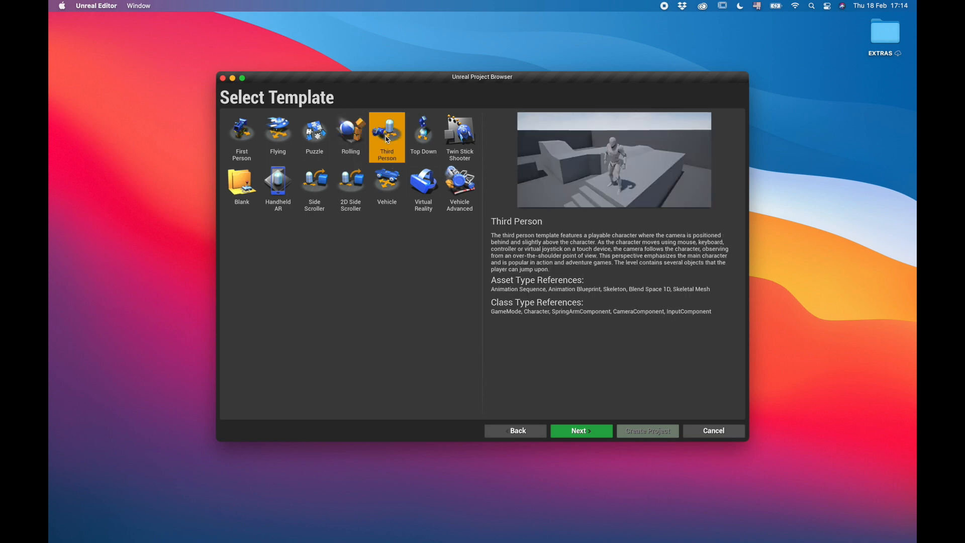
click(239, 131)
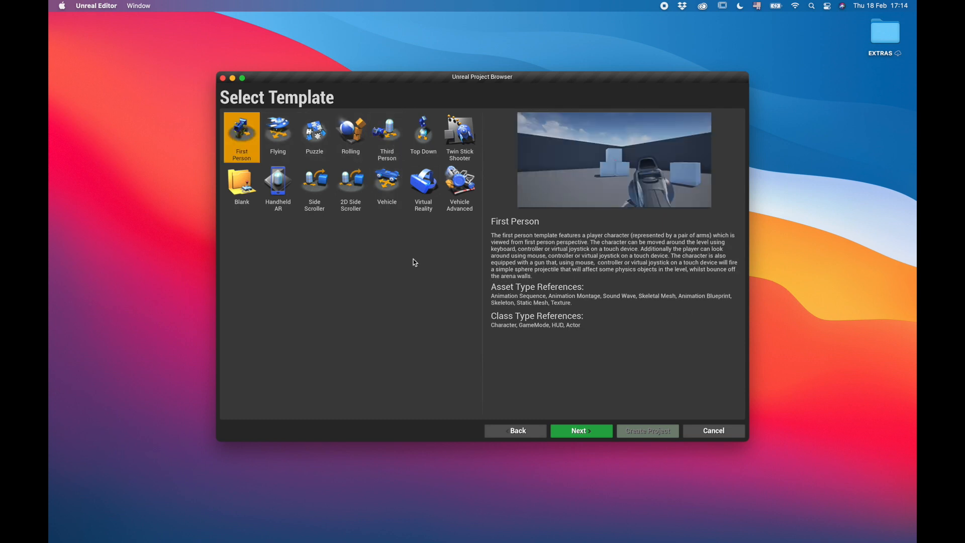
click(357, 192)
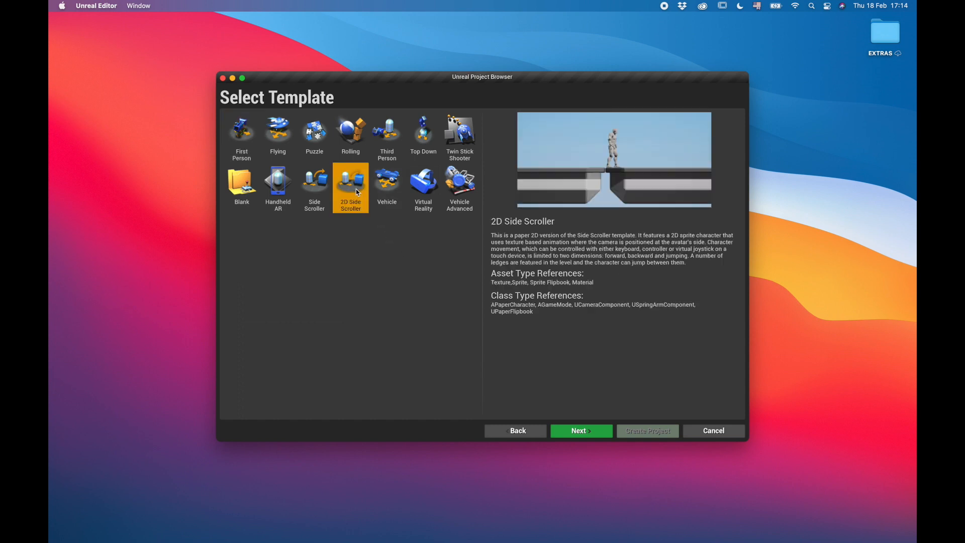
click(317, 186)
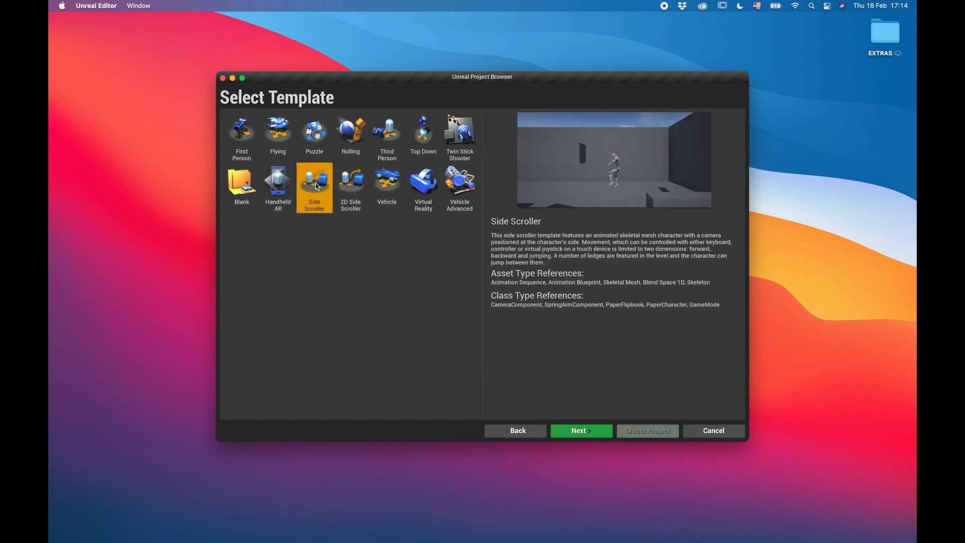
click(279, 188)
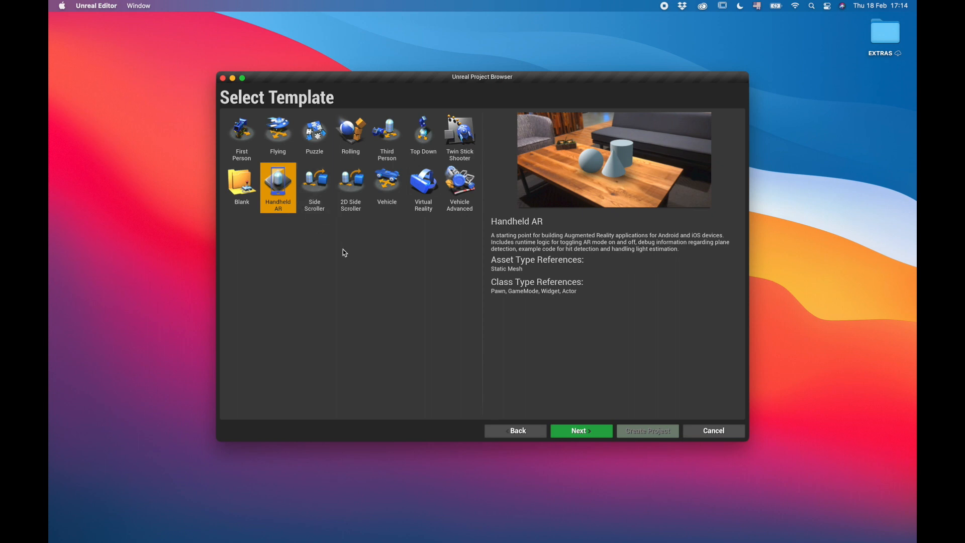
Step: Choose the Third Person template, continue to the project settings and keep Blueprint as the project type after viewing the options
click(393, 152)
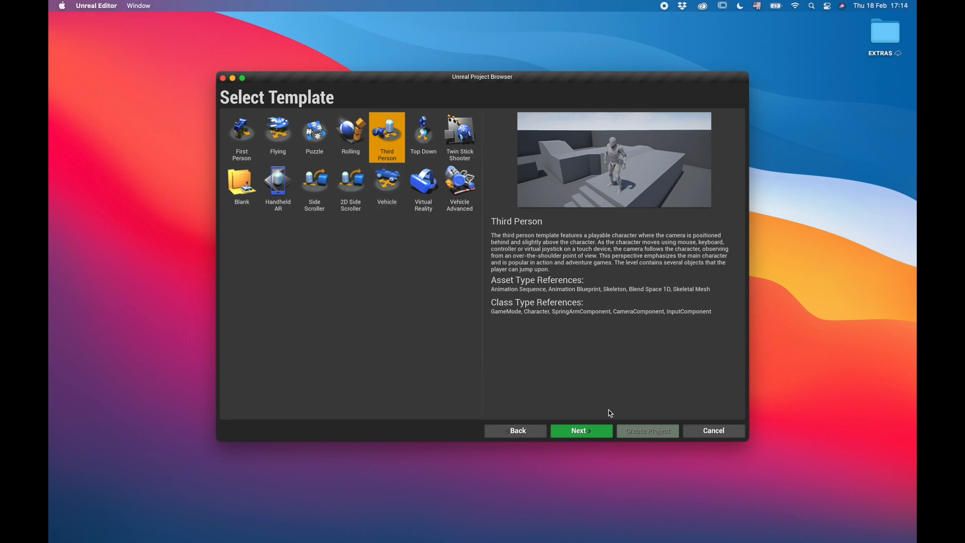
click(603, 432)
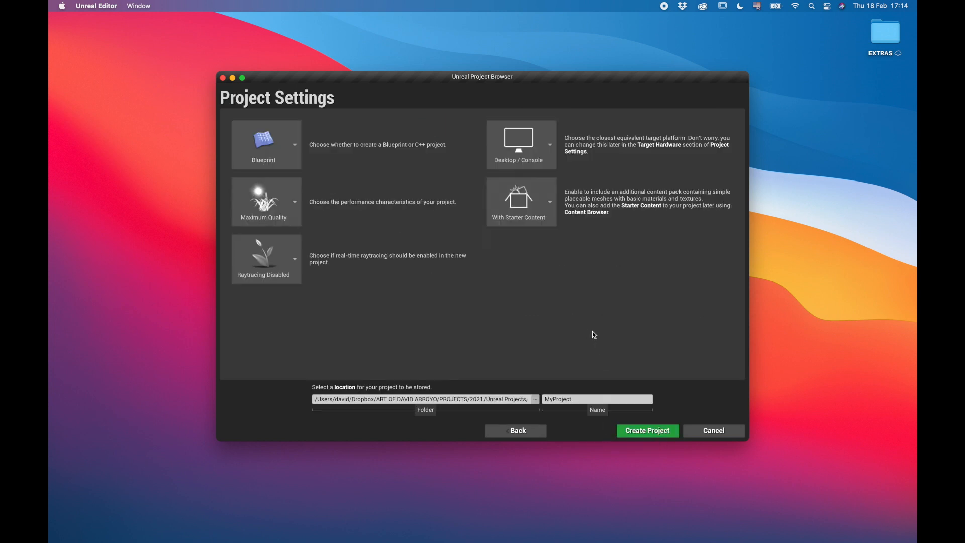
click(296, 145)
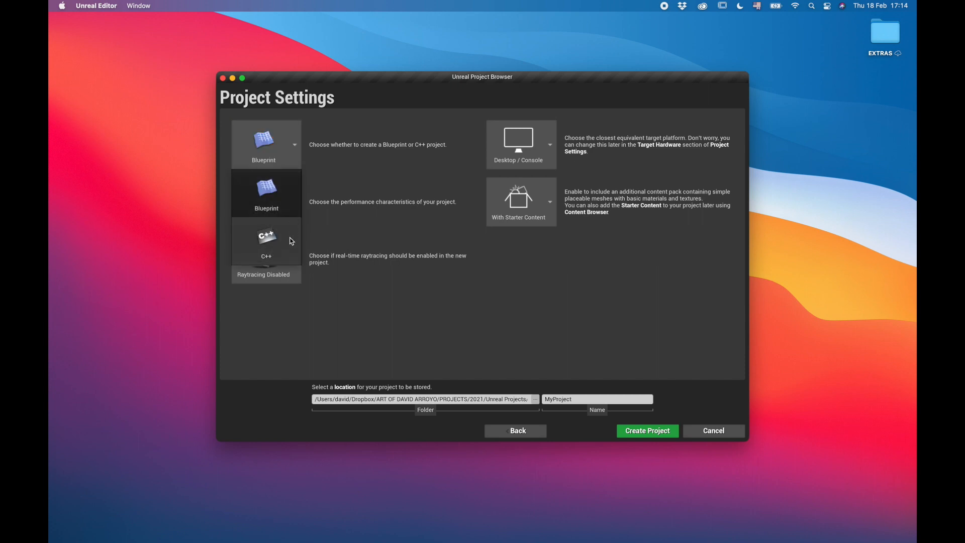
click(354, 132)
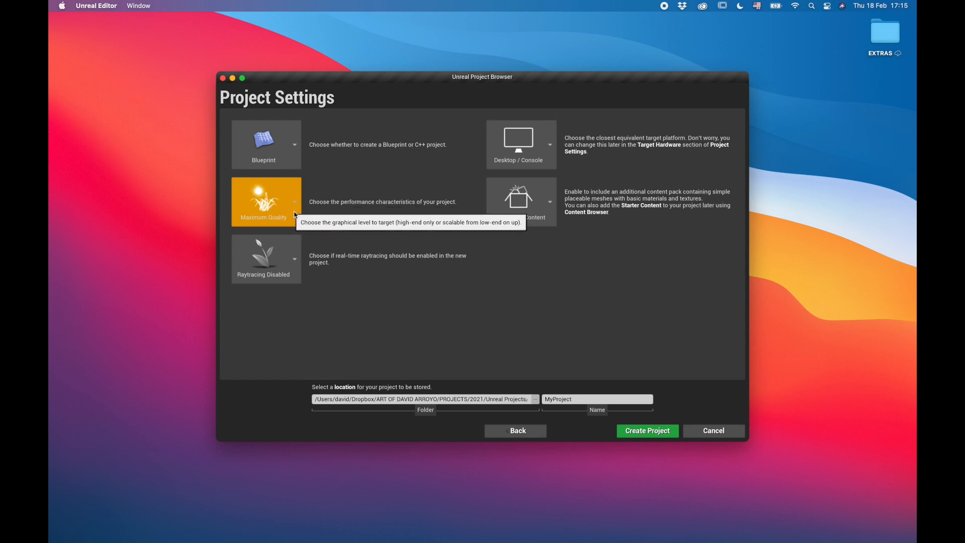
Step: Review the performance and raytracing options, keeping Maximum Quality and Raytracing Disabled for the project
click(265, 201)
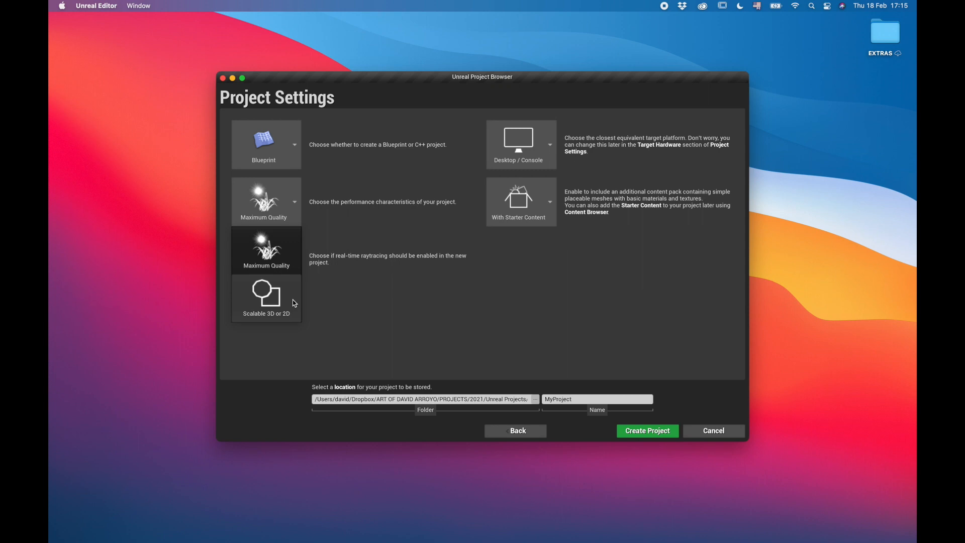
click(292, 250)
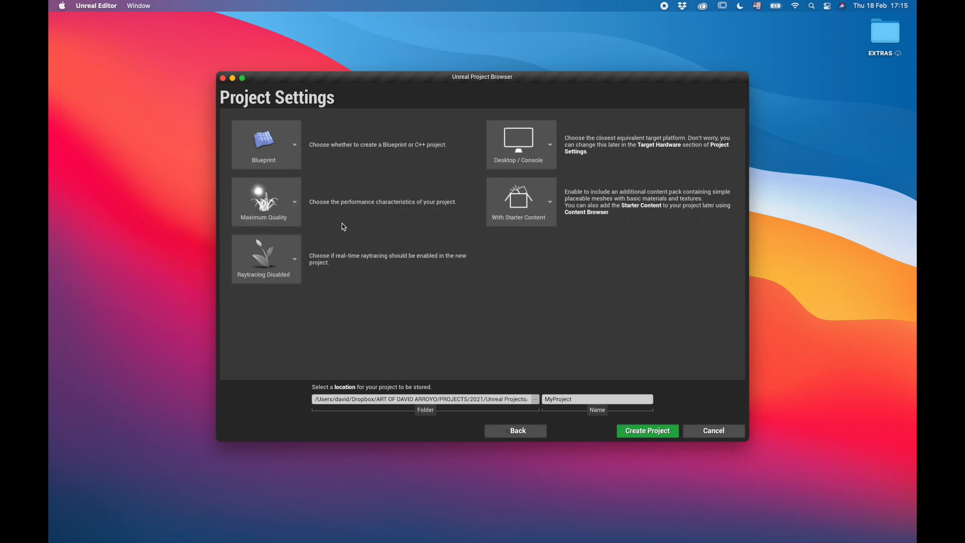
click(292, 265)
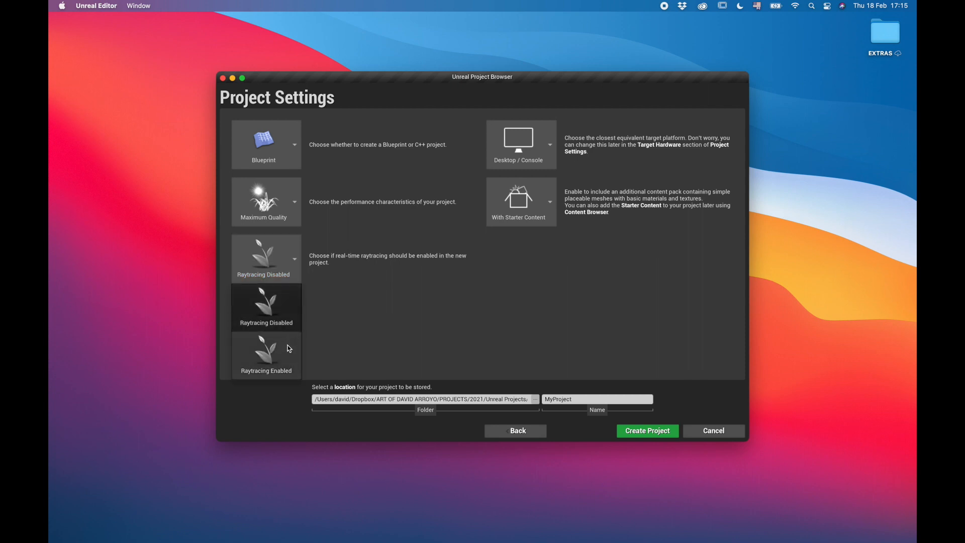
click(286, 309)
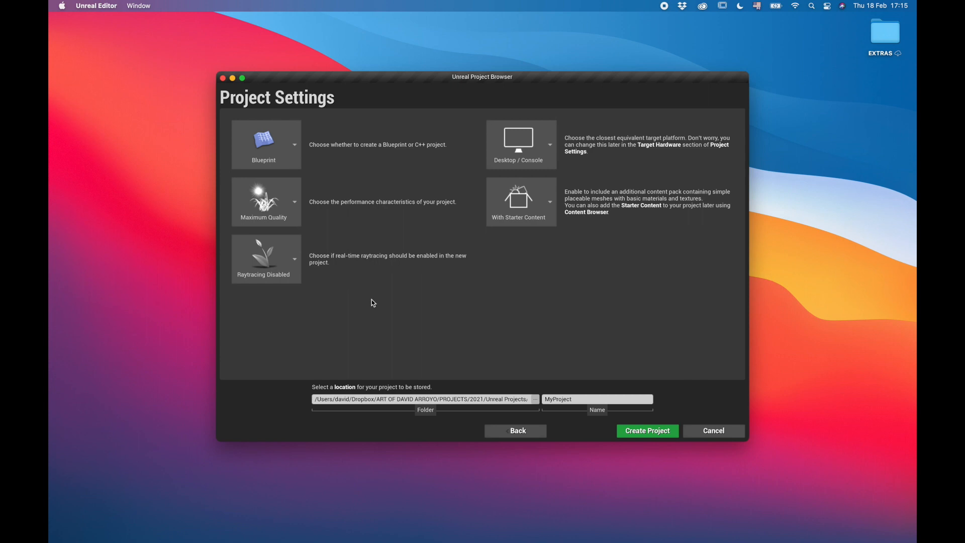
click(287, 269)
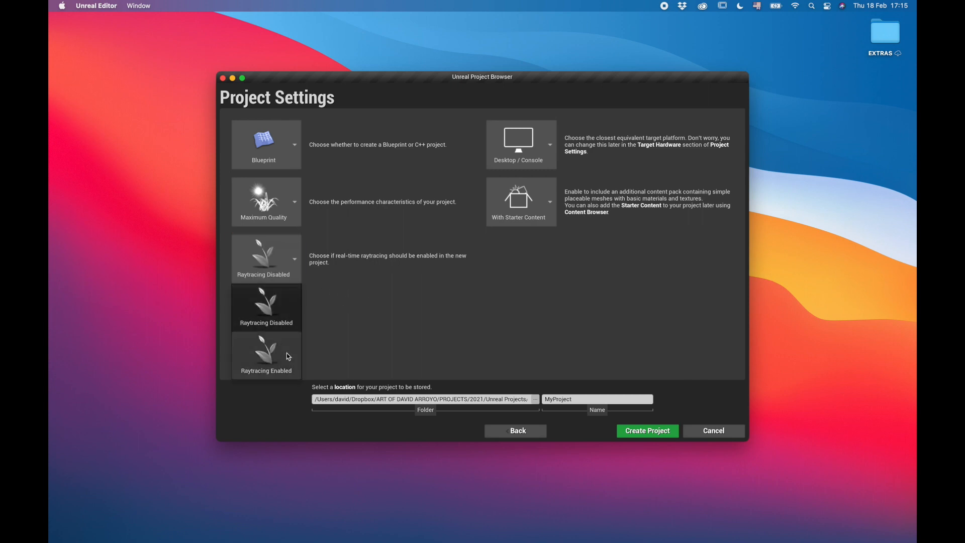
click(410, 326)
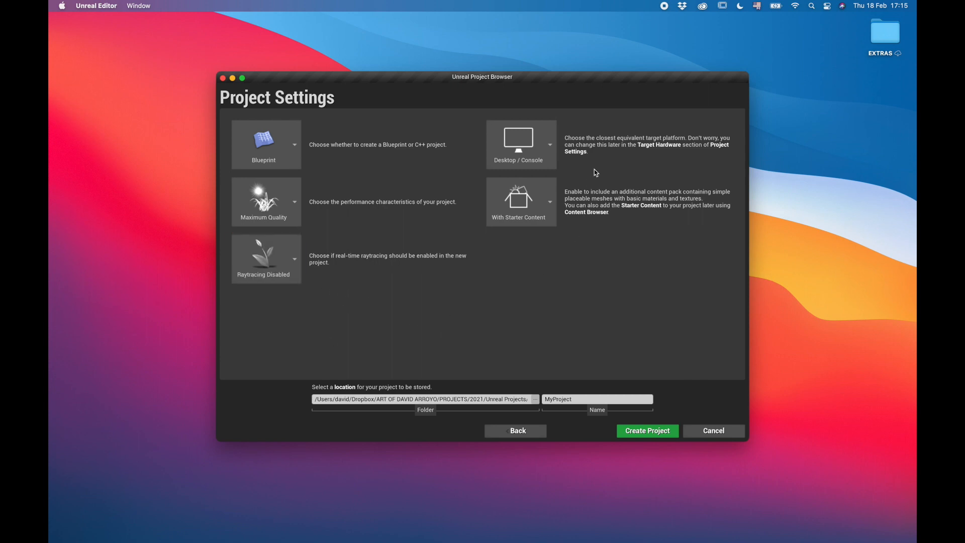
Step: Keep Desktop / Console as the target platform and include the starter content in the project
click(545, 161)
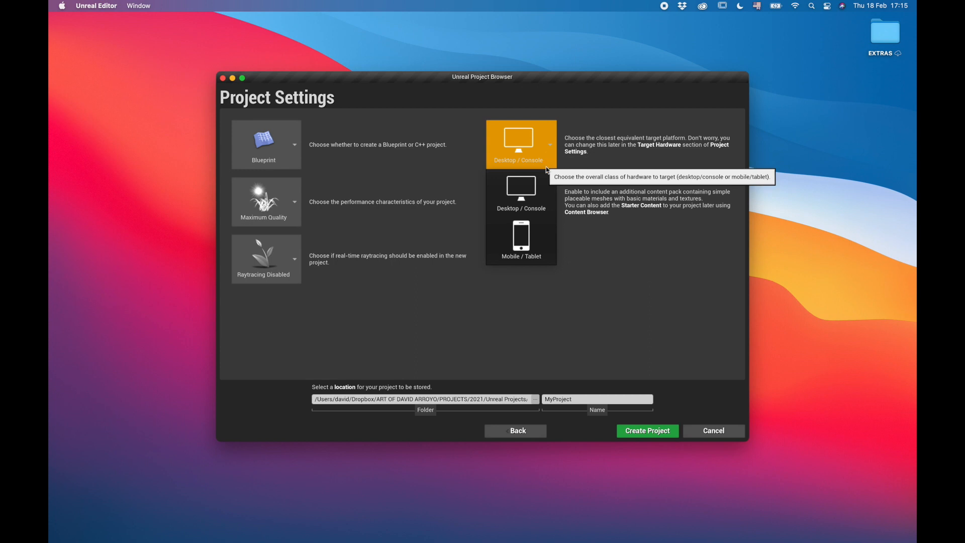
click(549, 207)
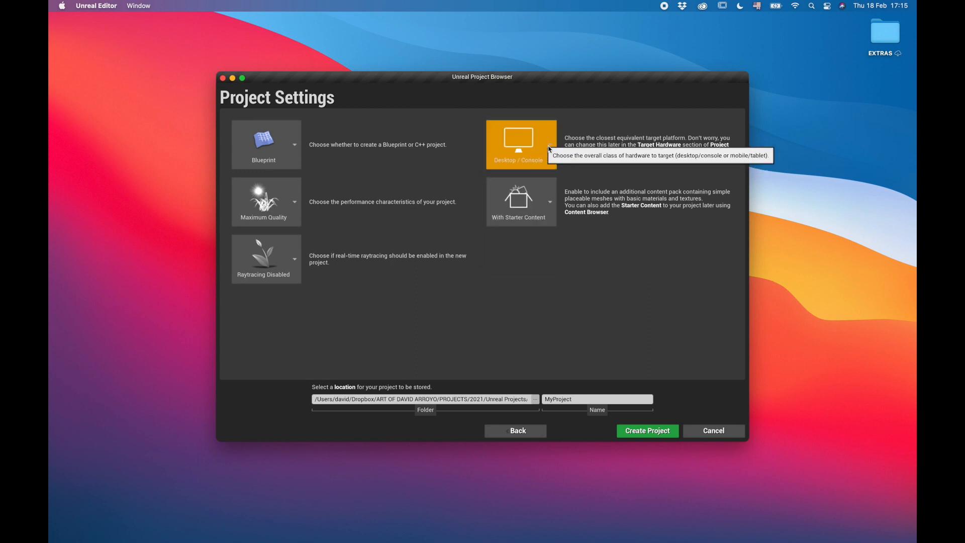
click(548, 205)
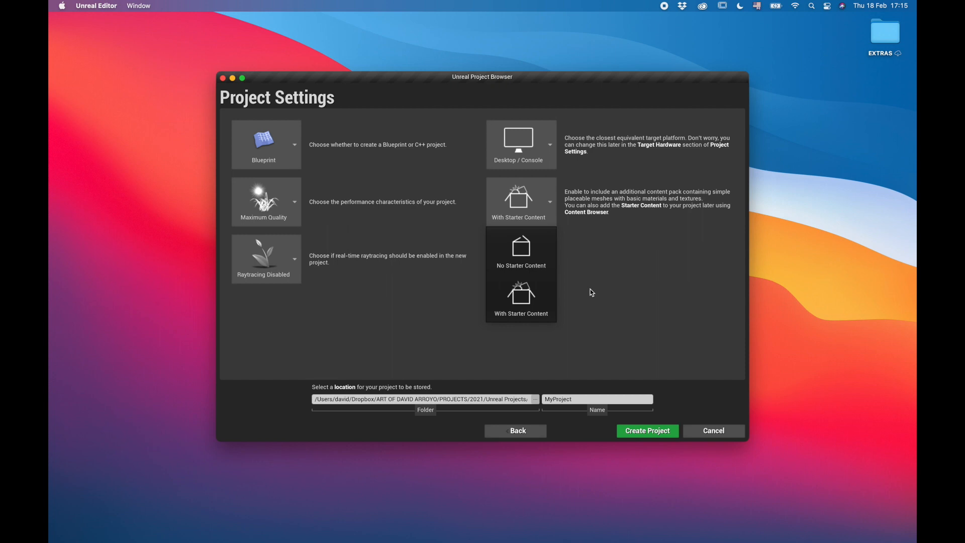
click(533, 297)
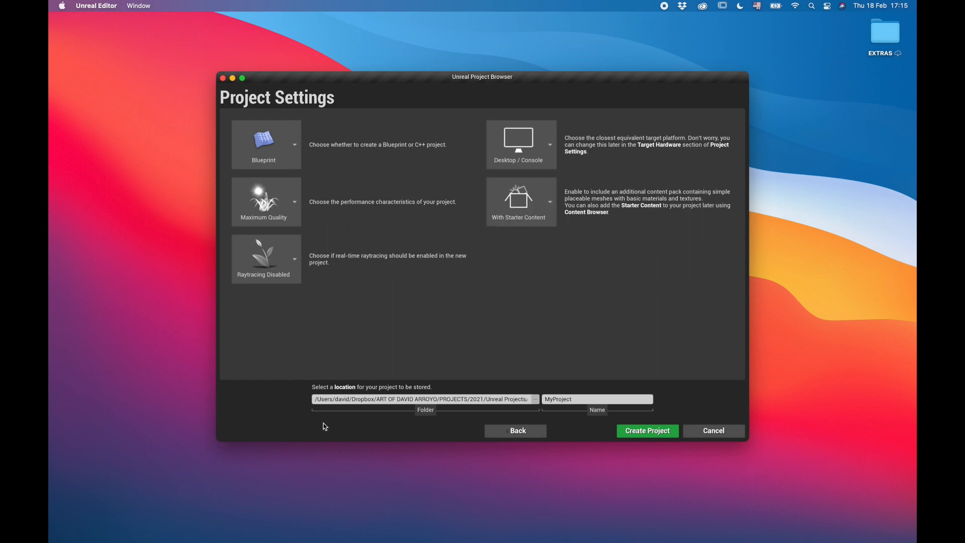
Step: Set the project's storage location to the Unreal Projects folder inside 2021
click(536, 400)
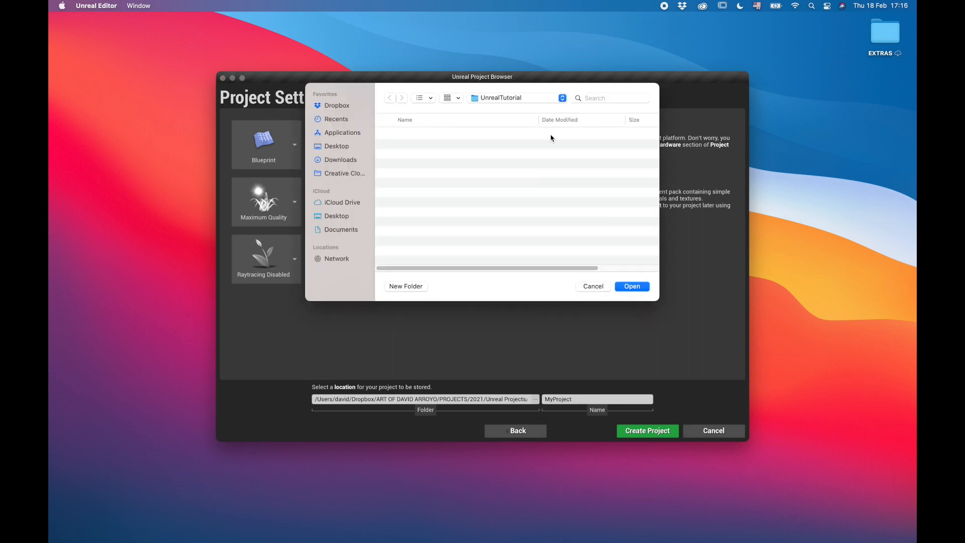
click(562, 99)
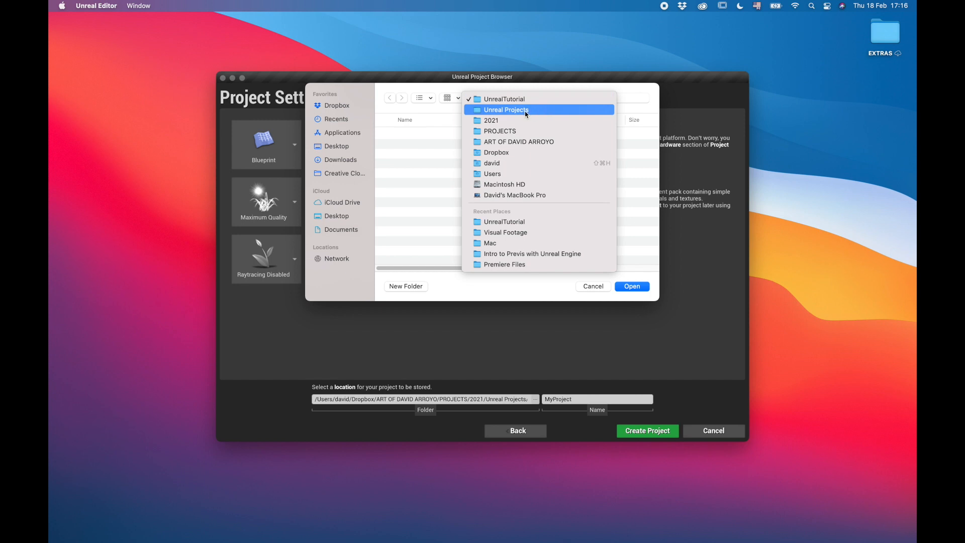
click(524, 111)
click(418, 146)
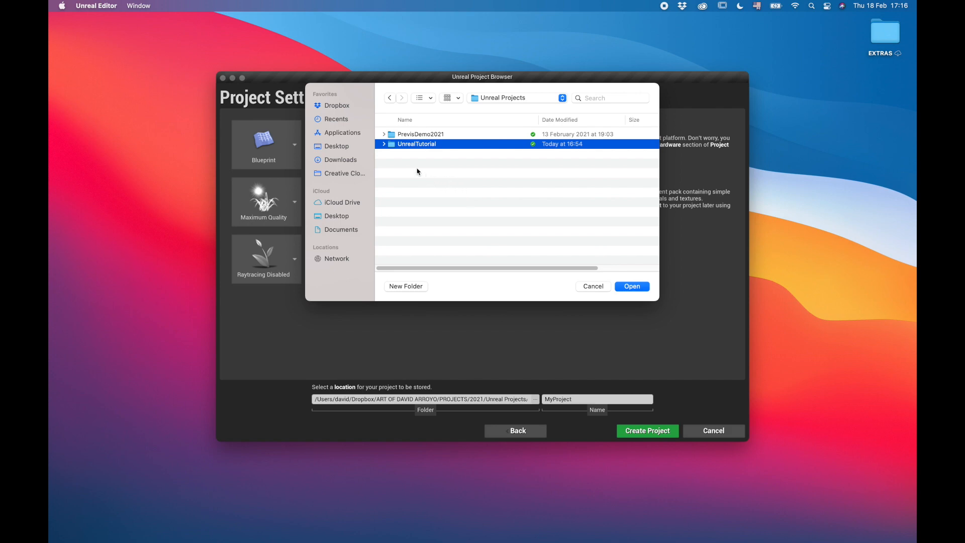
click(635, 288)
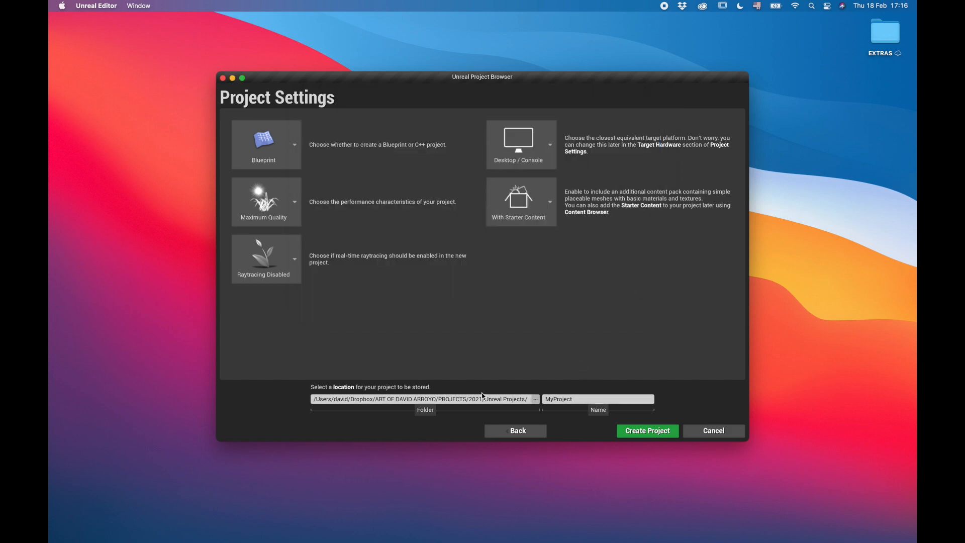
Step: Name the project MyFirstProject and create it
click(578, 397)
key(BackSpace)
key(BackSpace)
key(BackSpace)
key(BackSpace)
key(BackSpace)
key(BackSpace)
text(FirstProject)
text(.)
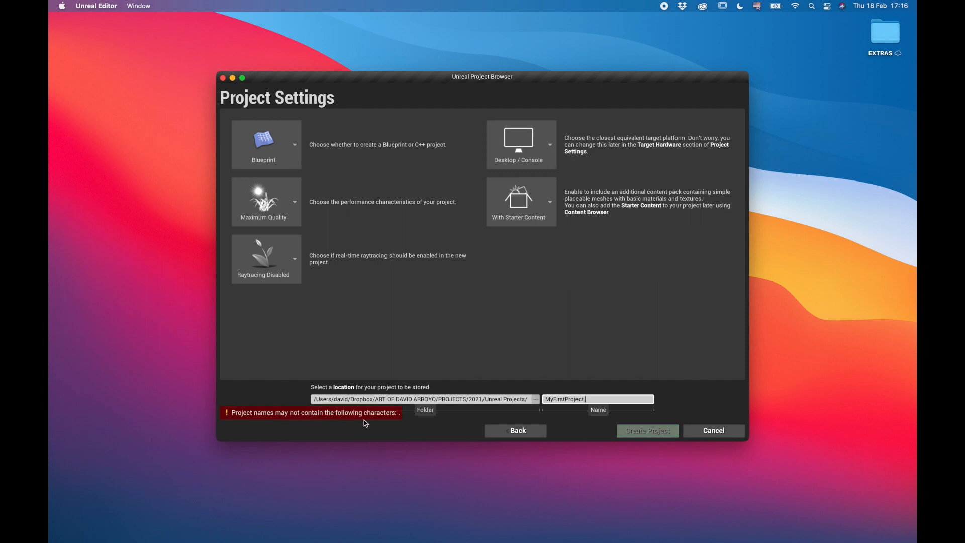
key(BackSpace)
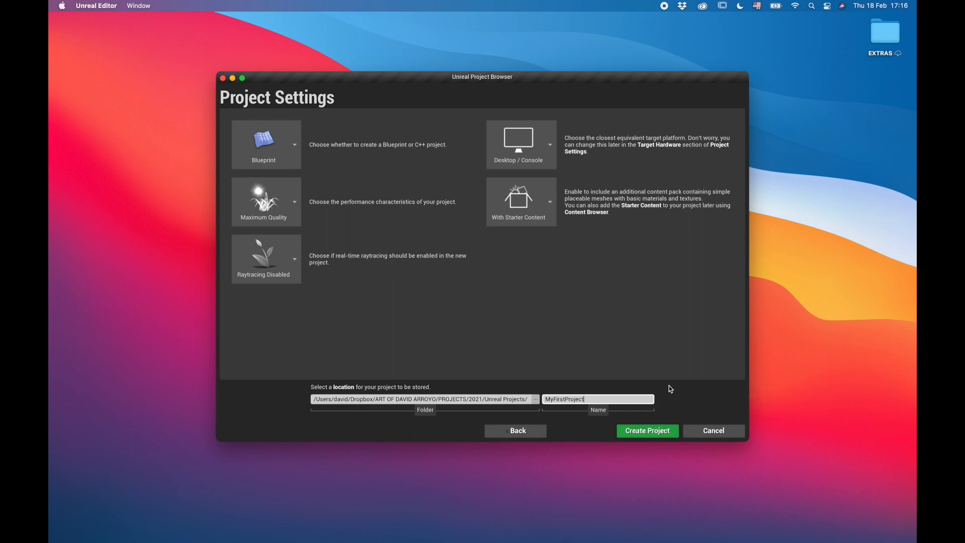
click(647, 433)
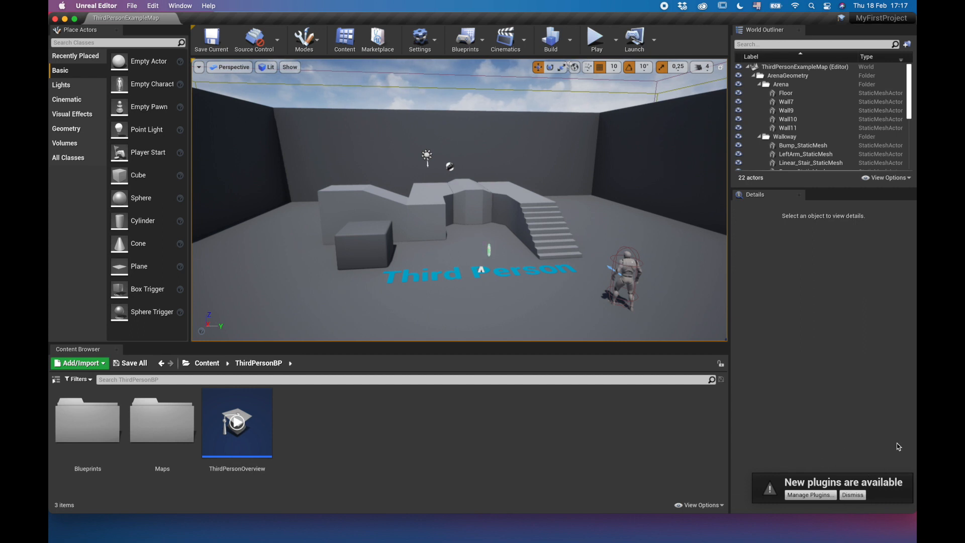
Step: Dismiss the new plugins notification and make the editor window fill the screen
click(853, 496)
double_click(89, 23)
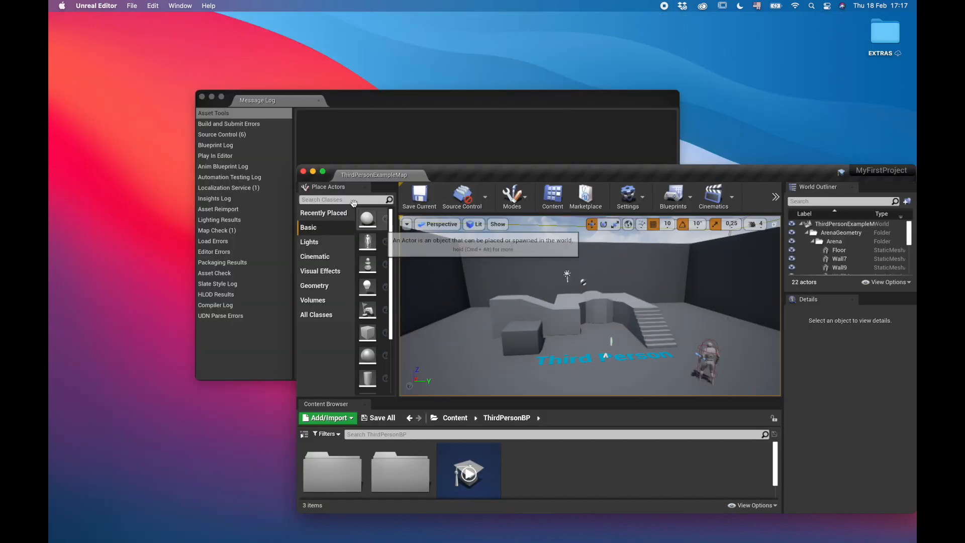
click(323, 171)
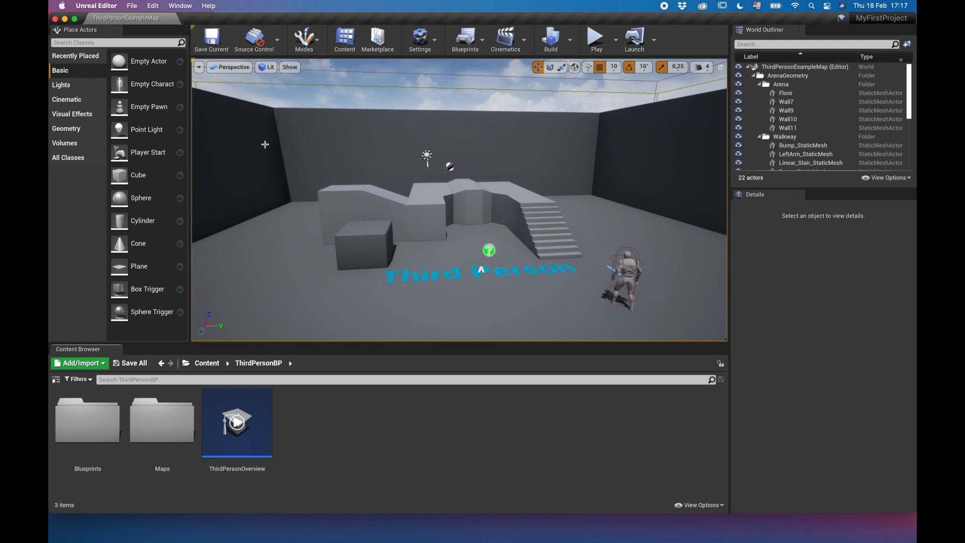
Step: Look through the Recently Placed, Basic, Lights and Cinematic categories of placeable actors
right_drag(454, 243, 553, 298)
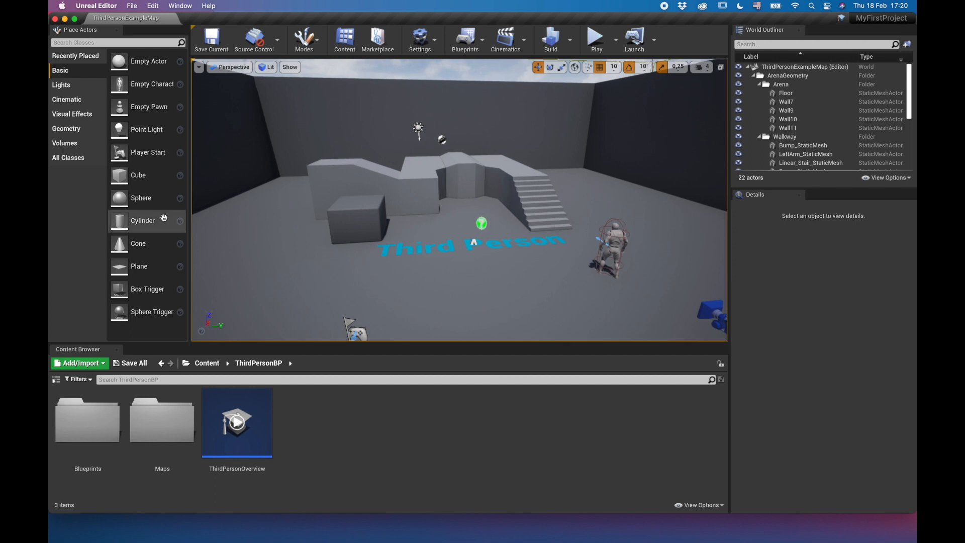
click(83, 58)
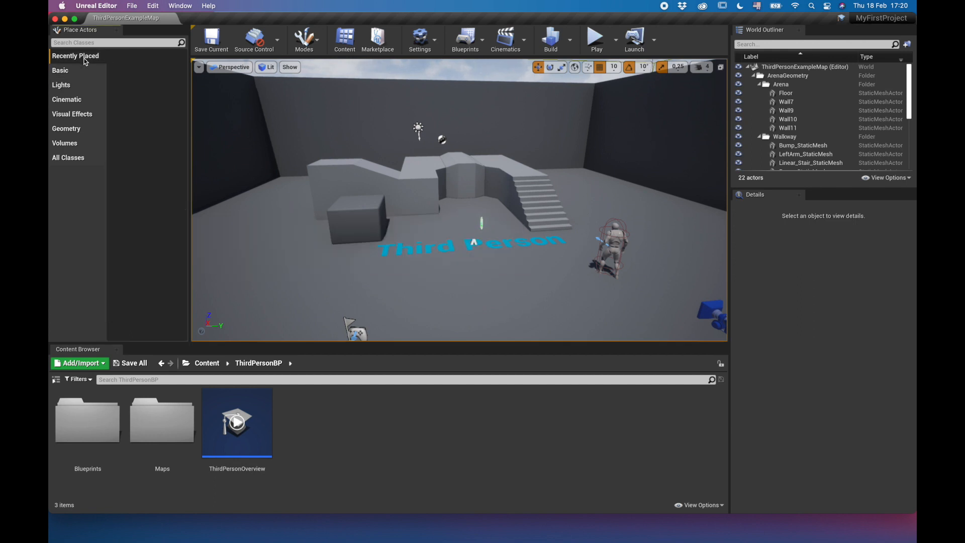
click(62, 70)
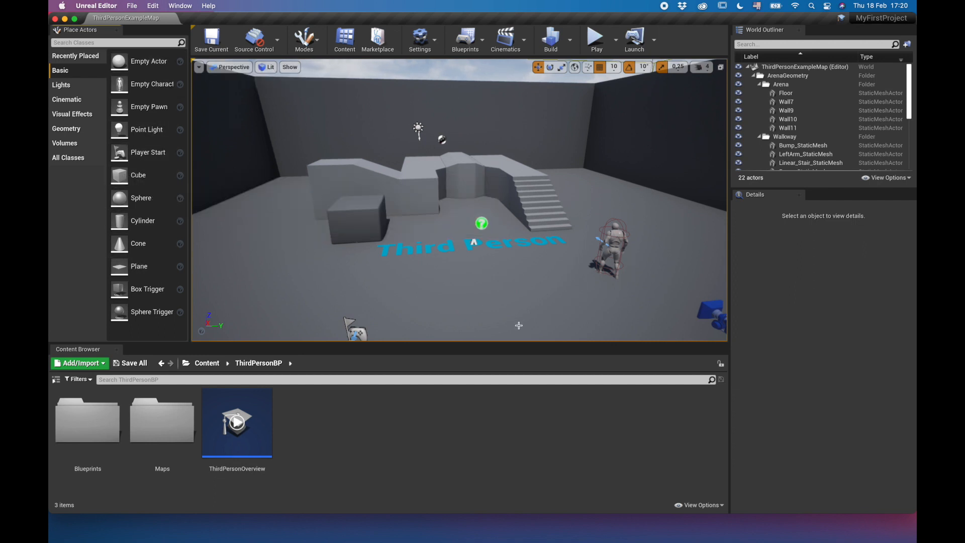
click(71, 86)
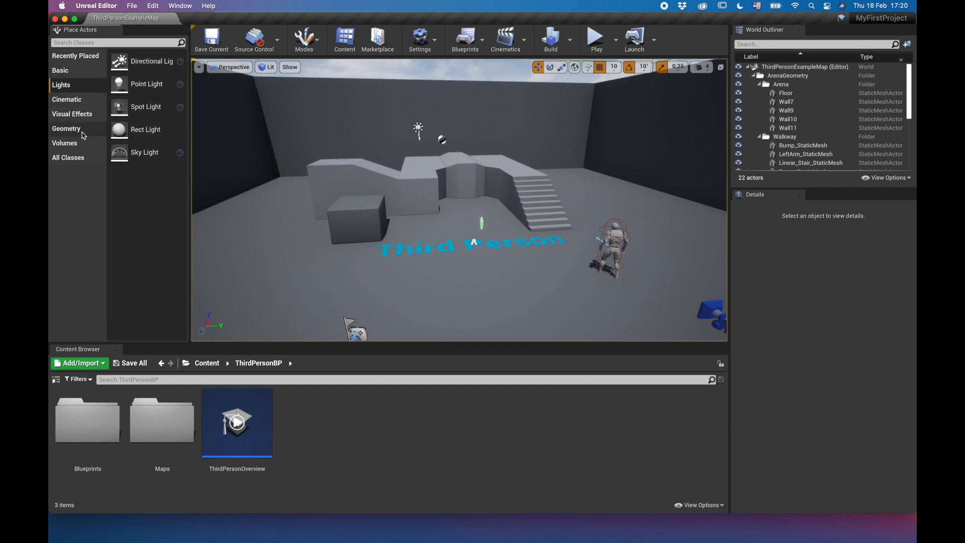
click(69, 101)
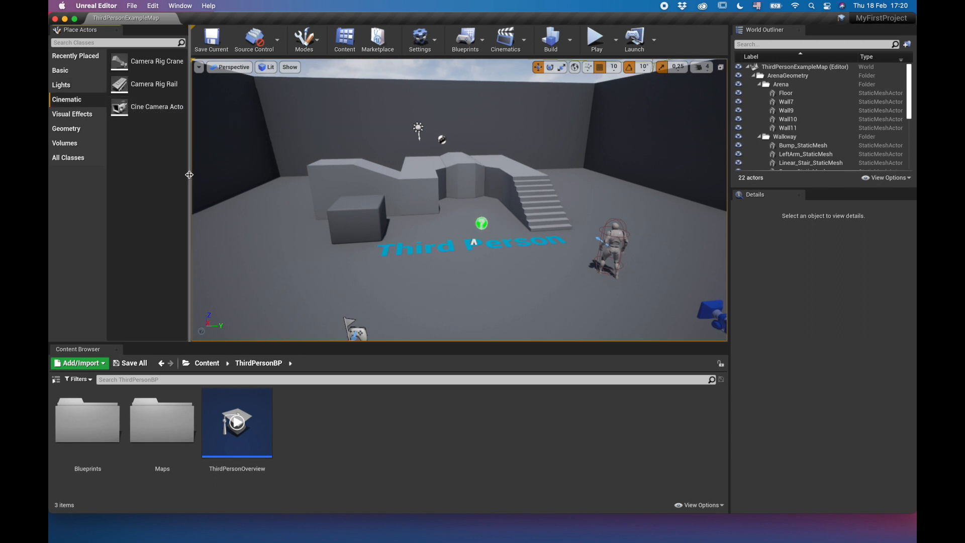
Step: Widen the Place Actors area slightly to fit the actor names and make the Content Browser taller
drag(189, 174, 209, 176)
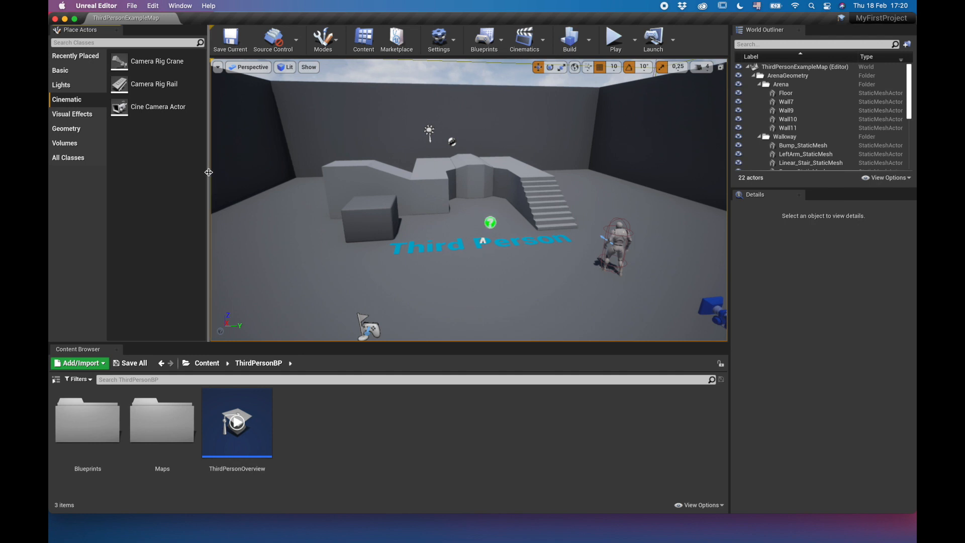
mouse_move(208, 173)
mouse_down()
mouse_move(194, 176)
mouse_move(204, 176)
mouse_up()
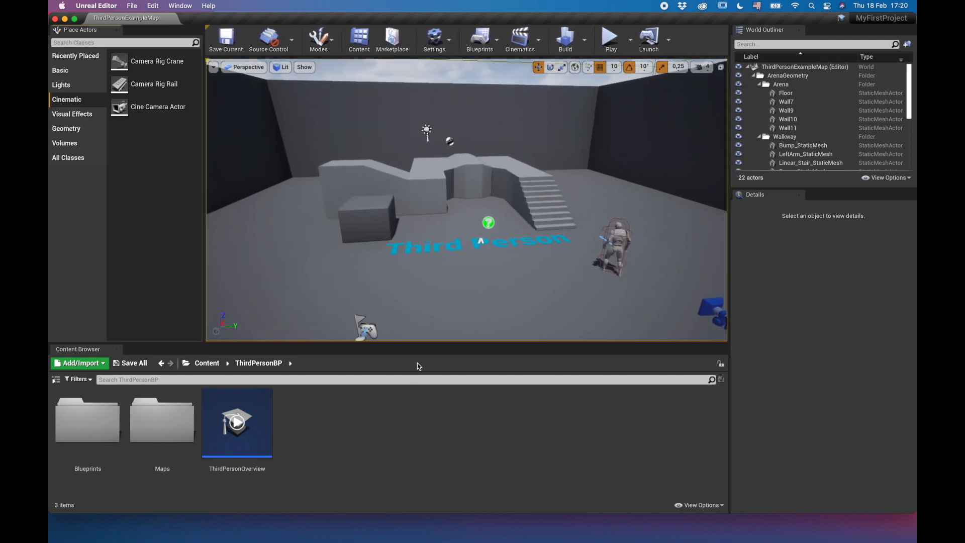
drag(424, 347, 423, 327)
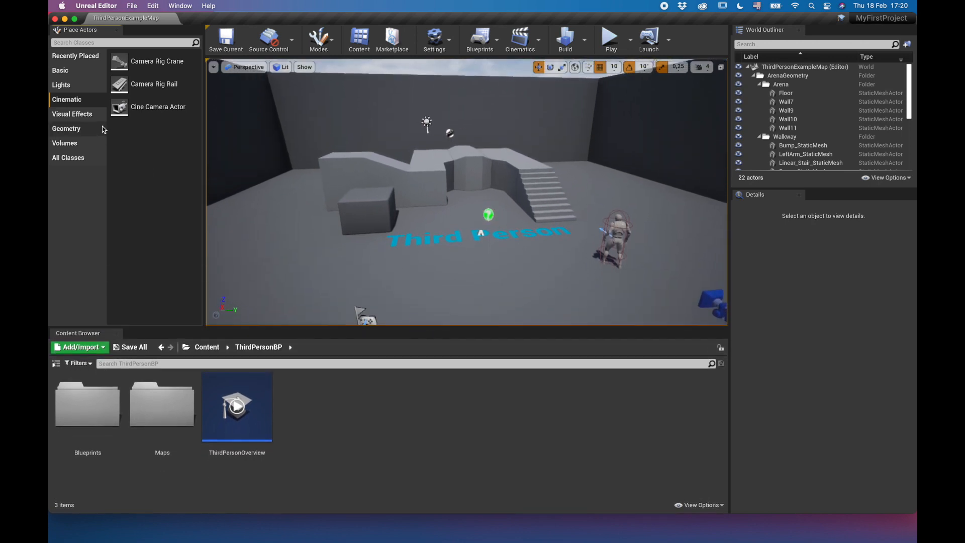
Step: Look through the Visual Effects, Geometry, Volumes and All Classes categories of placeable actors
click(82, 113)
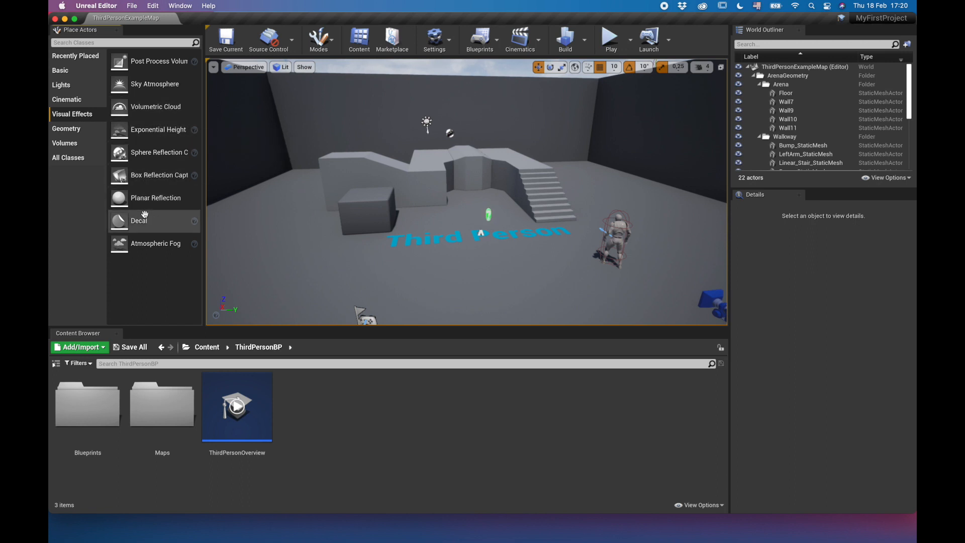
click(71, 132)
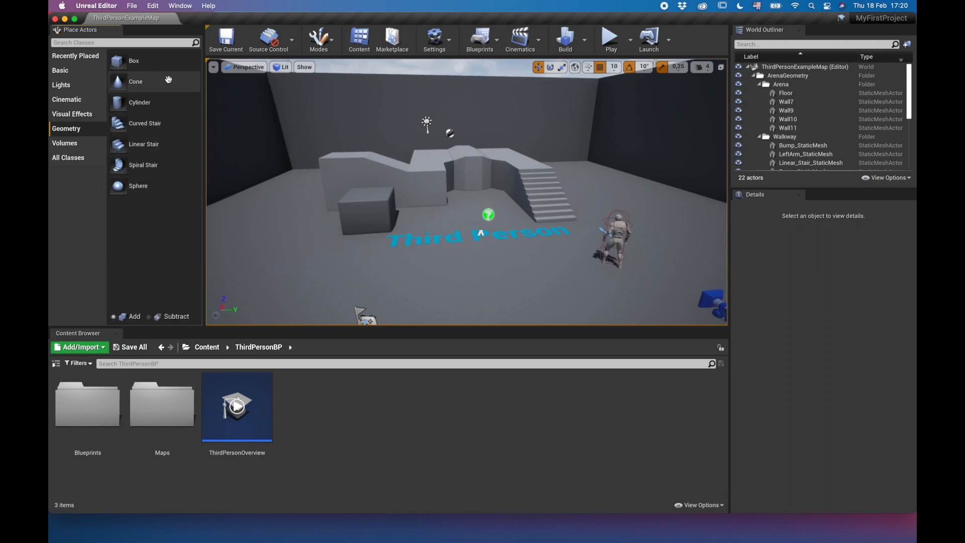
click(76, 144)
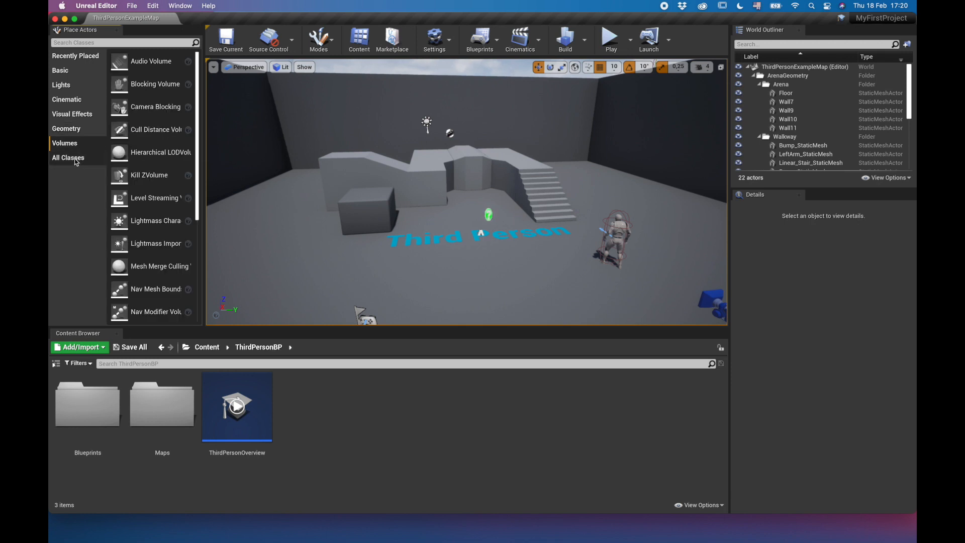
click(74, 159)
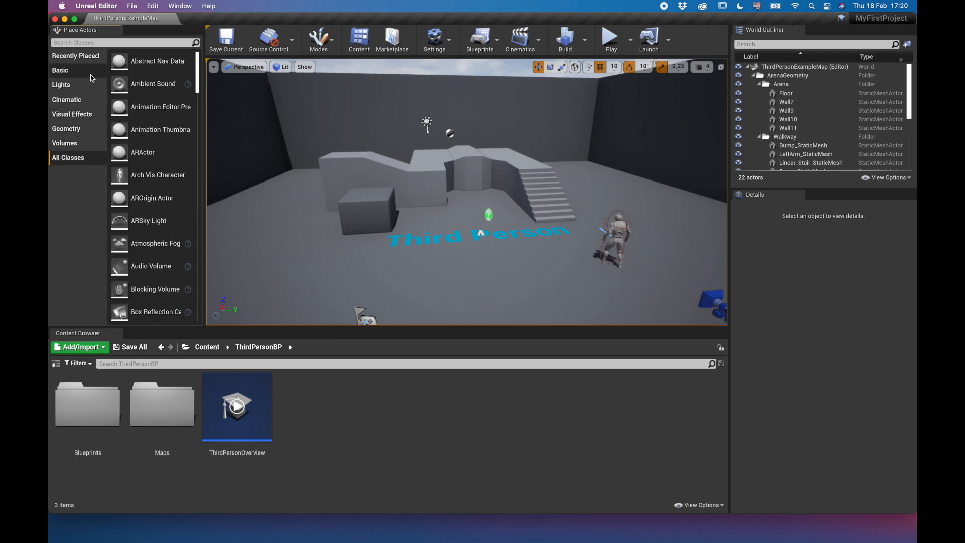
Step: Show the Basic category of placeable actors, search it for "player", and clear the search
click(67, 72)
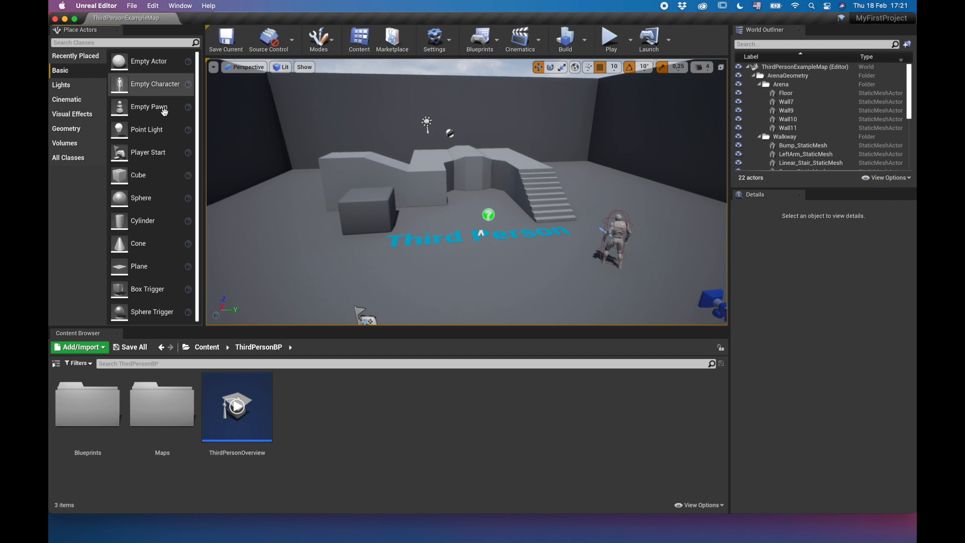
click(149, 43)
text(player)
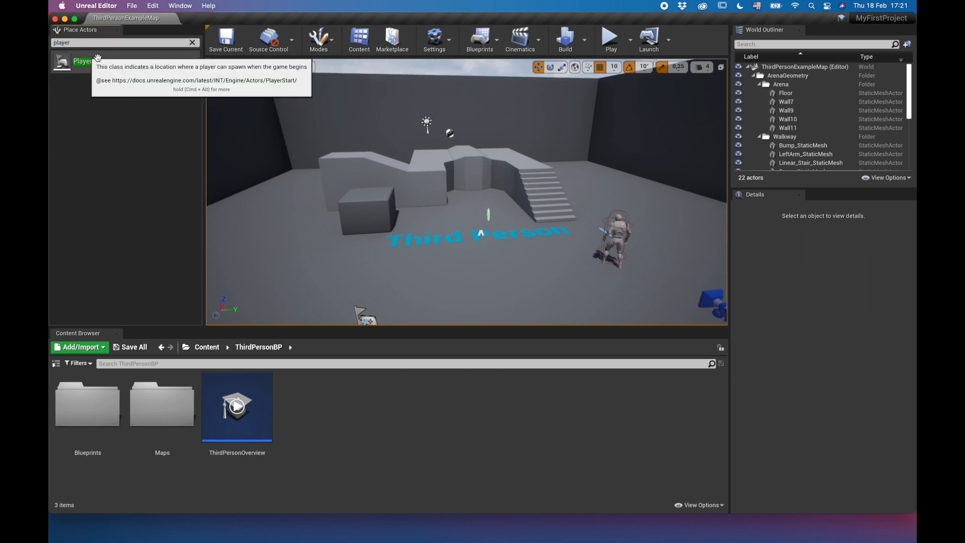
click(193, 44)
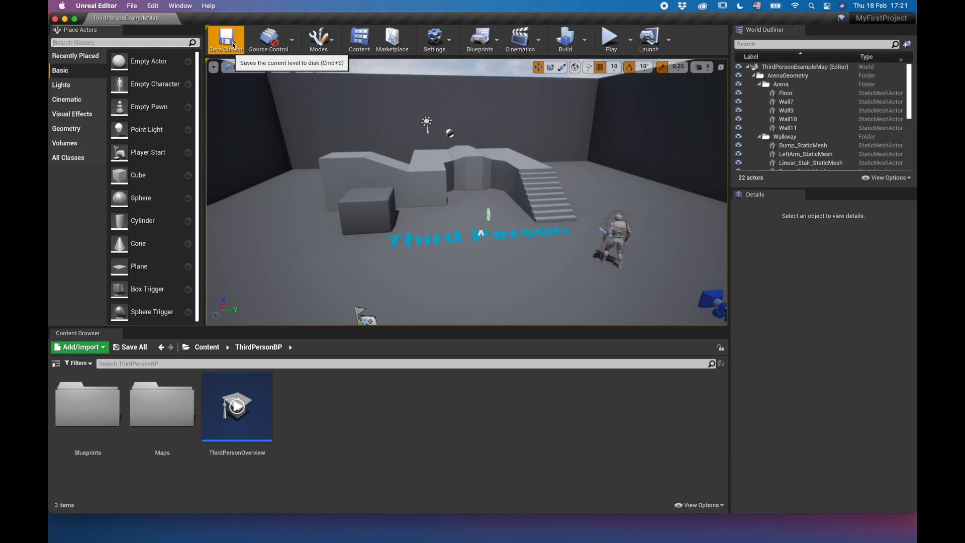
Step: View the Source Control actions and the list of available editor modes
click(269, 40)
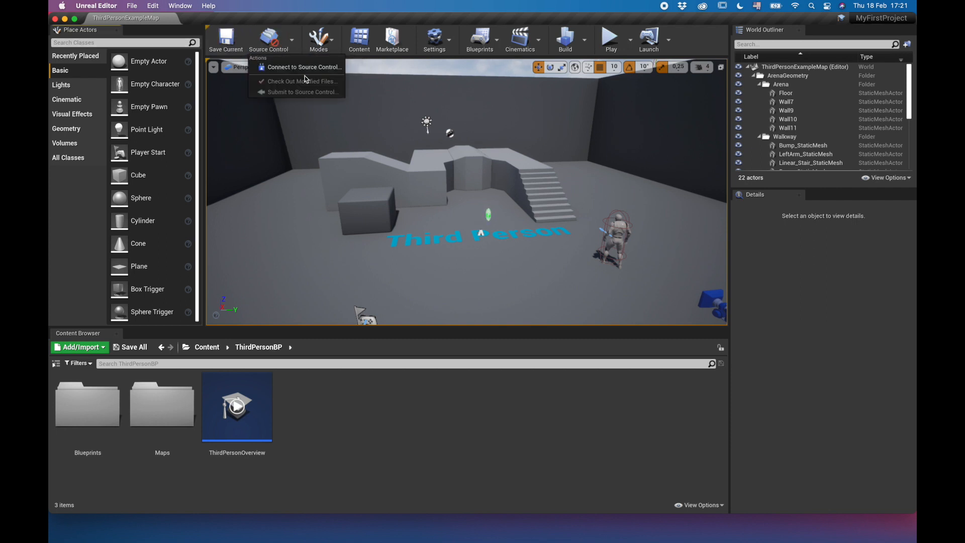
click(292, 40)
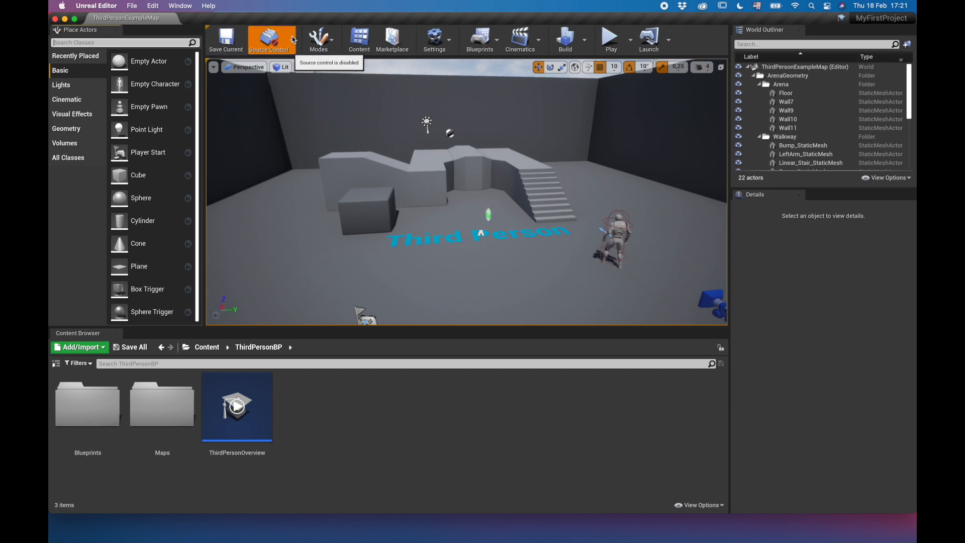
click(332, 42)
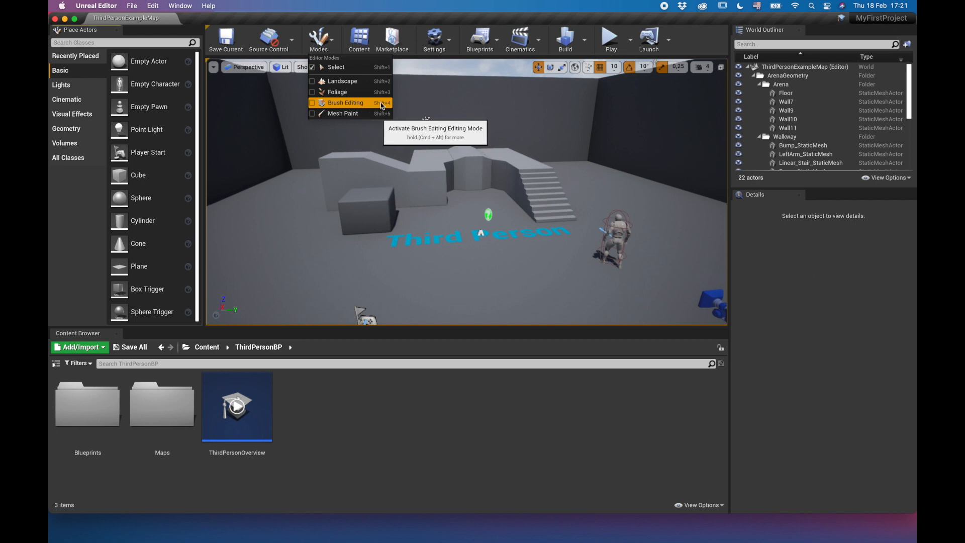
click(322, 36)
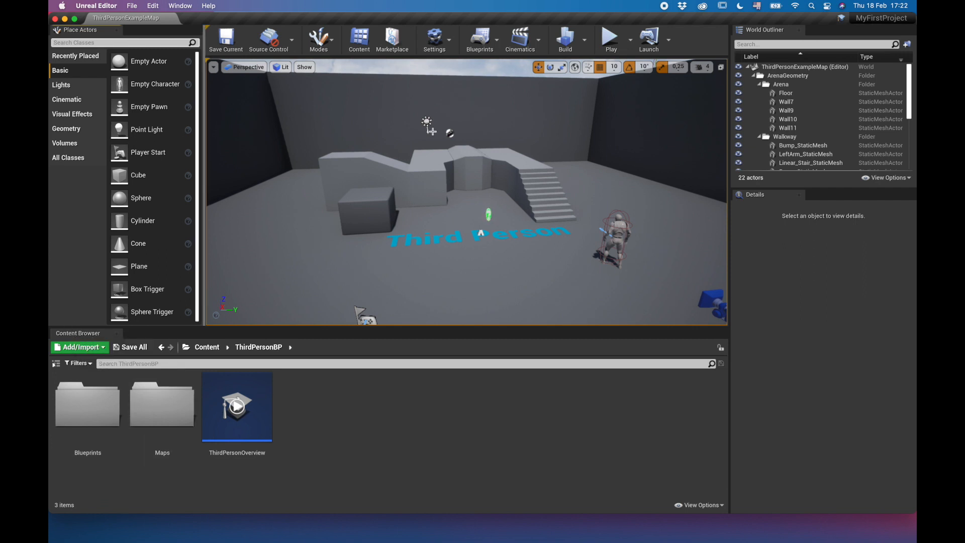
Step: Open the Marketplace in the Epic Games Launcher and return to the Unreal Editor
click(399, 45)
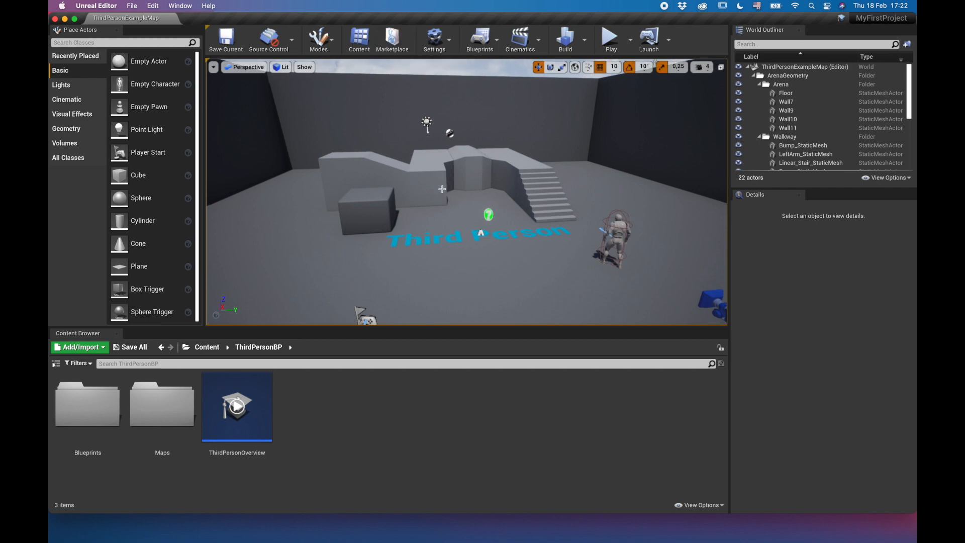
key(ctrl+Up)
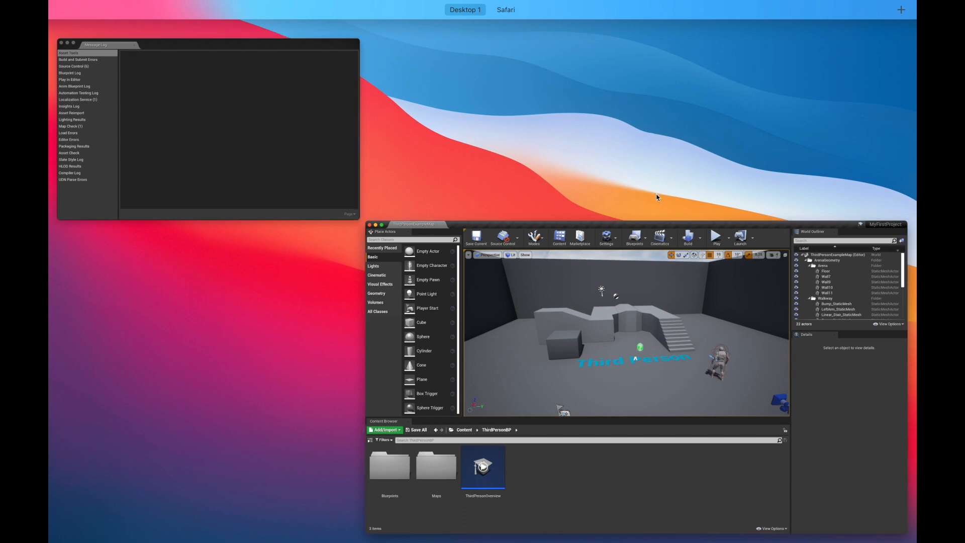
key(ctrl+Up)
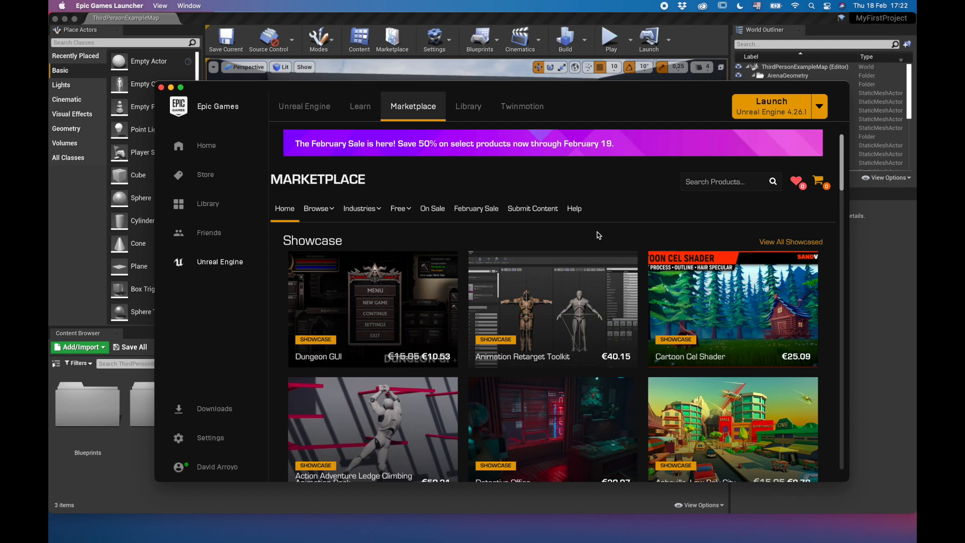
click(692, 20)
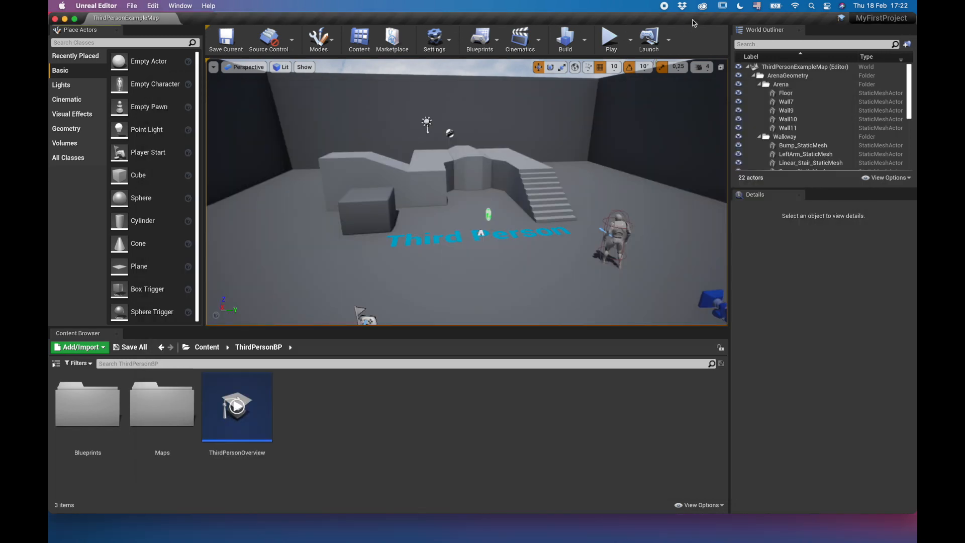
Step: Look through the options offered for Settings, Blueprints, Cinematics and Build
click(450, 38)
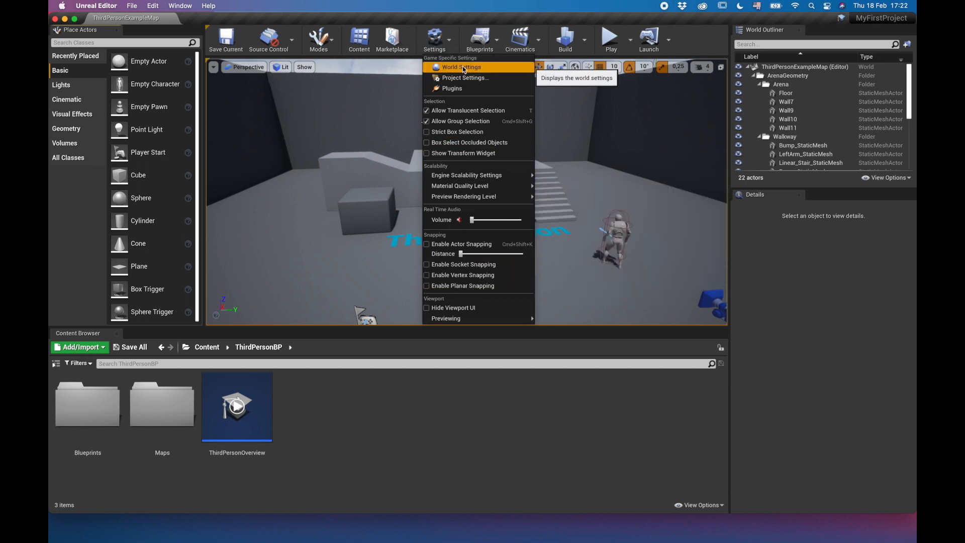
click(463, 19)
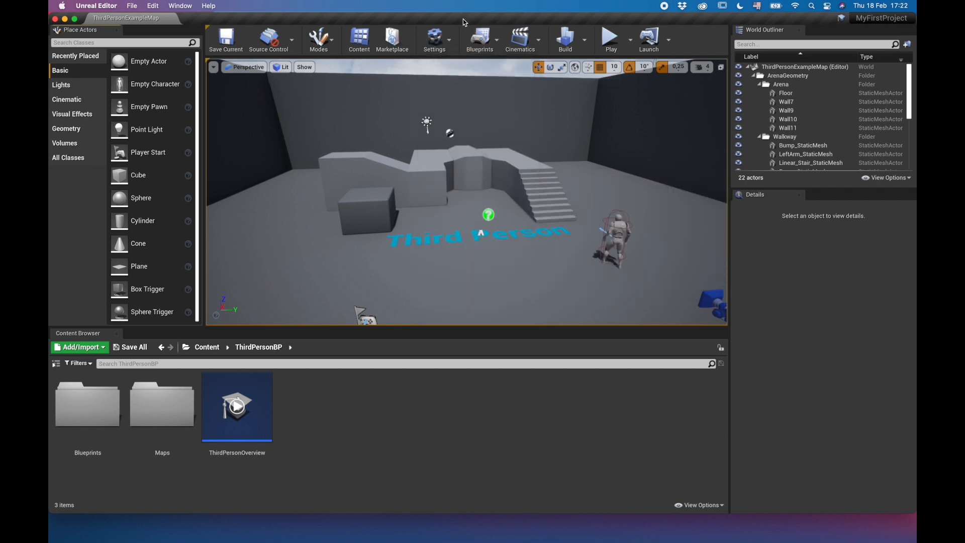
click(497, 41)
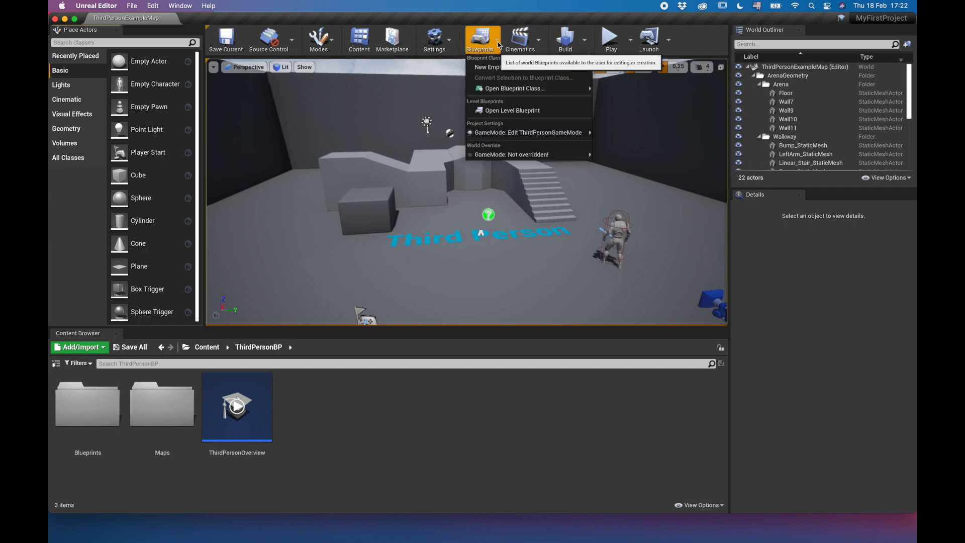
click(498, 41)
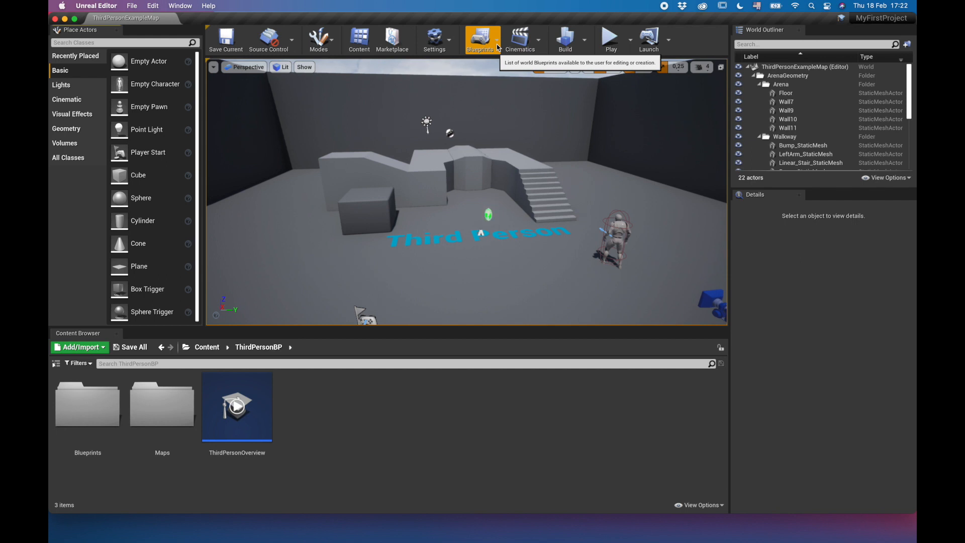
click(539, 41)
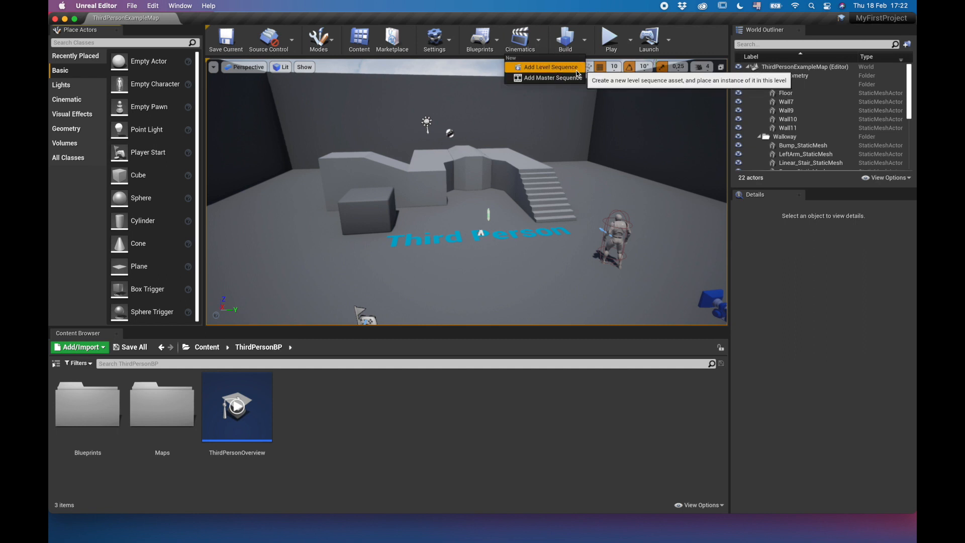
click(537, 43)
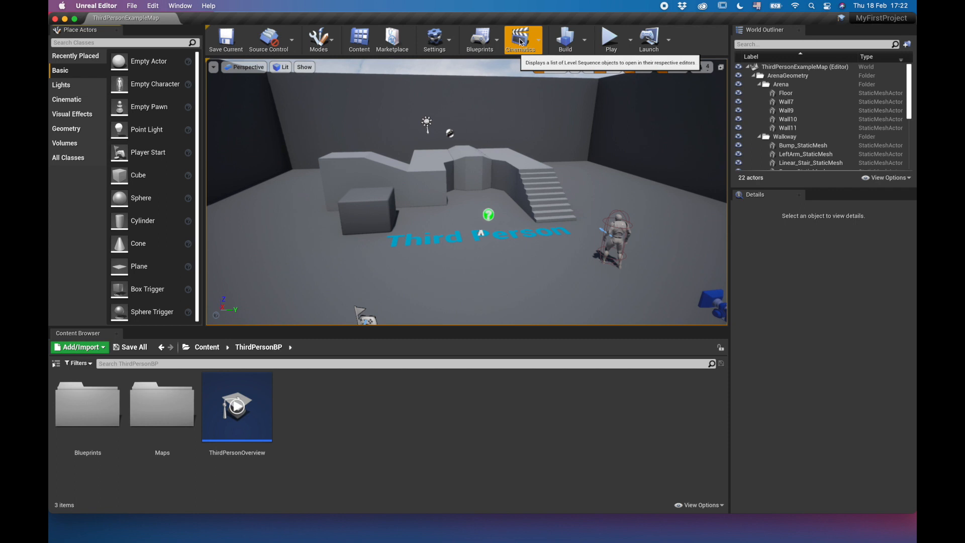
click(586, 39)
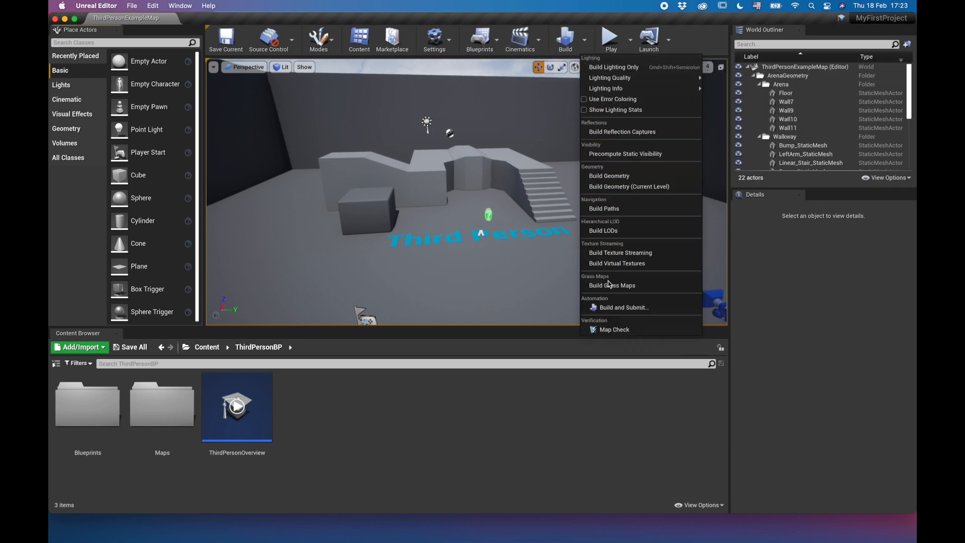
click(586, 41)
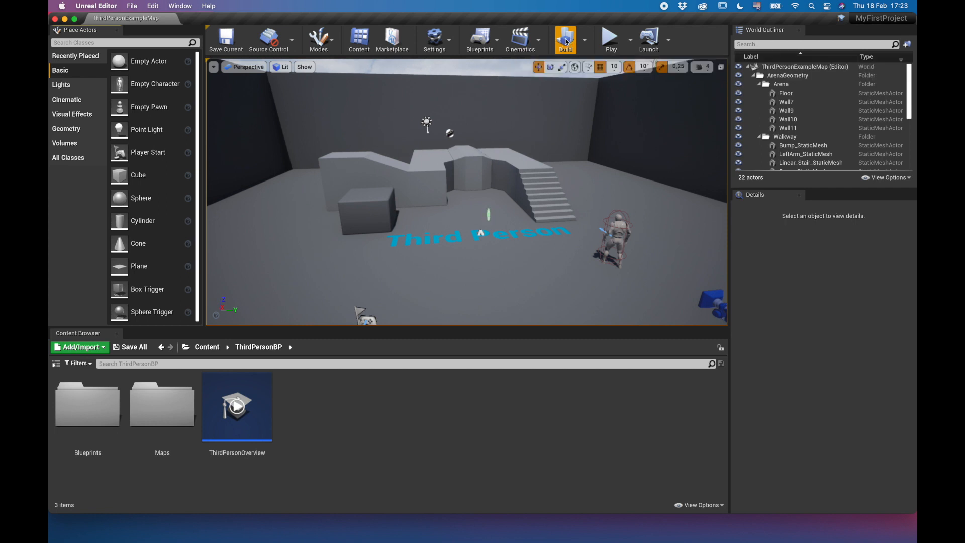
Step: Test-play the level in the viewport, running and jumping with the character, and review the available play modes
click(611, 41)
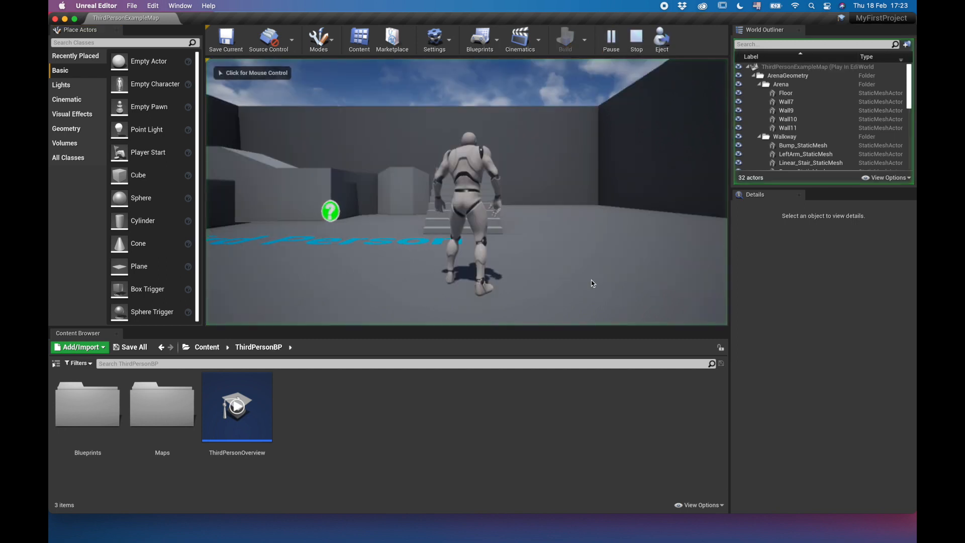
click(508, 206)
key(w)
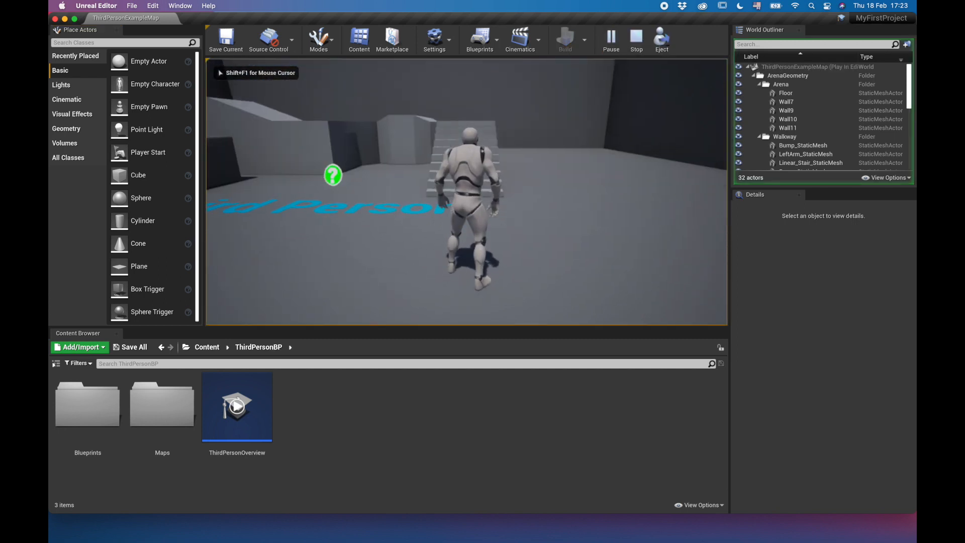
key(w)
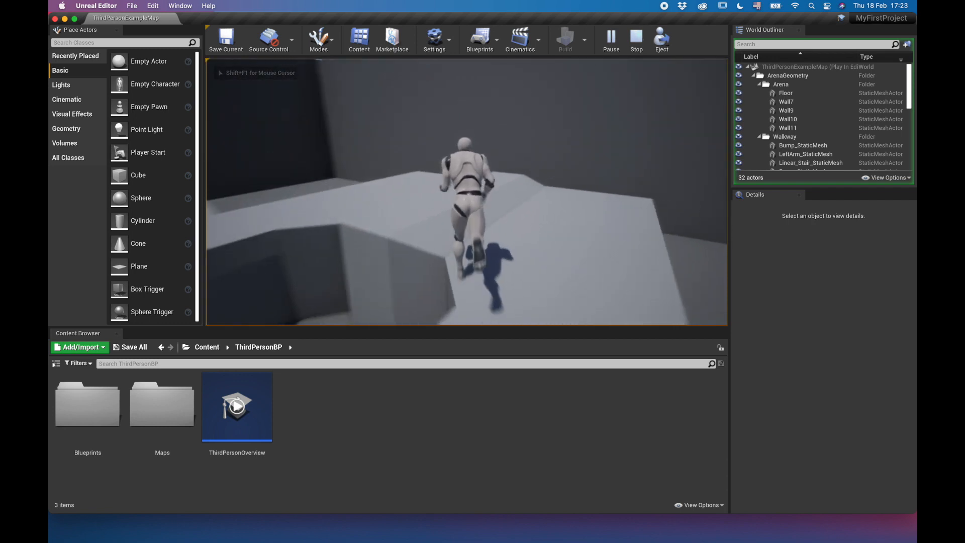
key(w)
key(space)
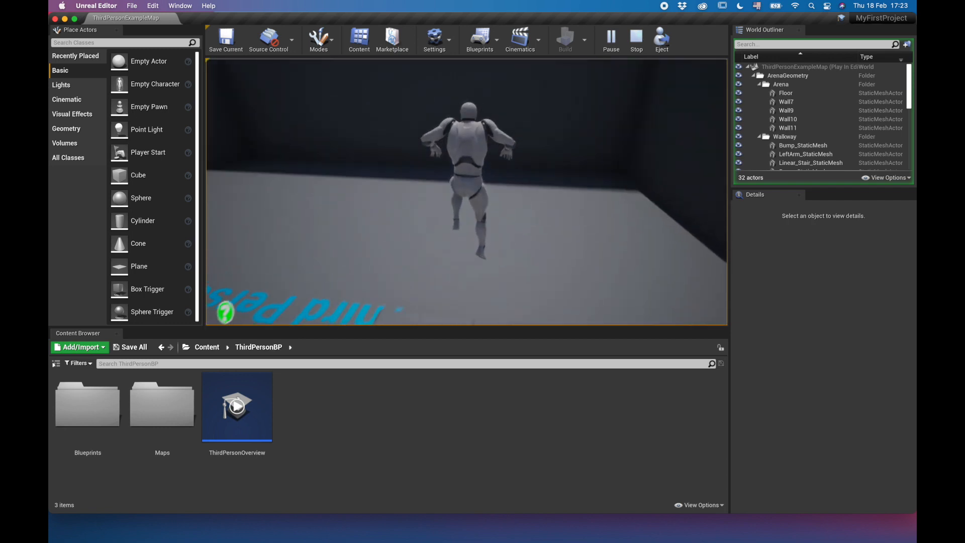
key(w)
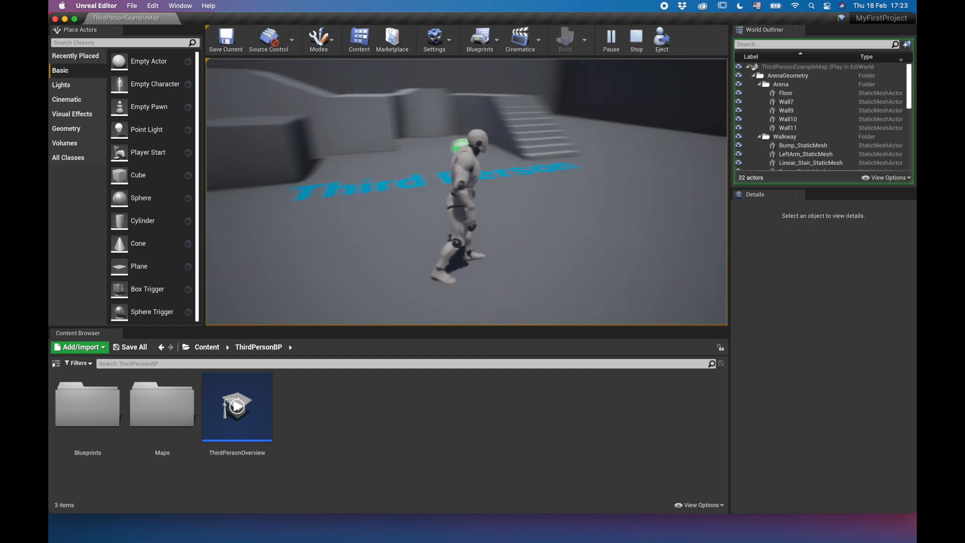
key(w)
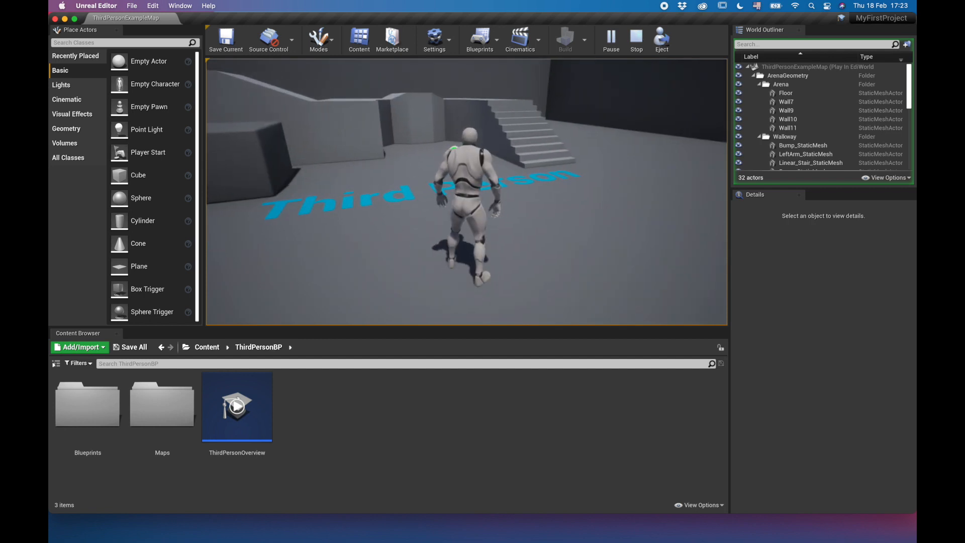
key(Escape)
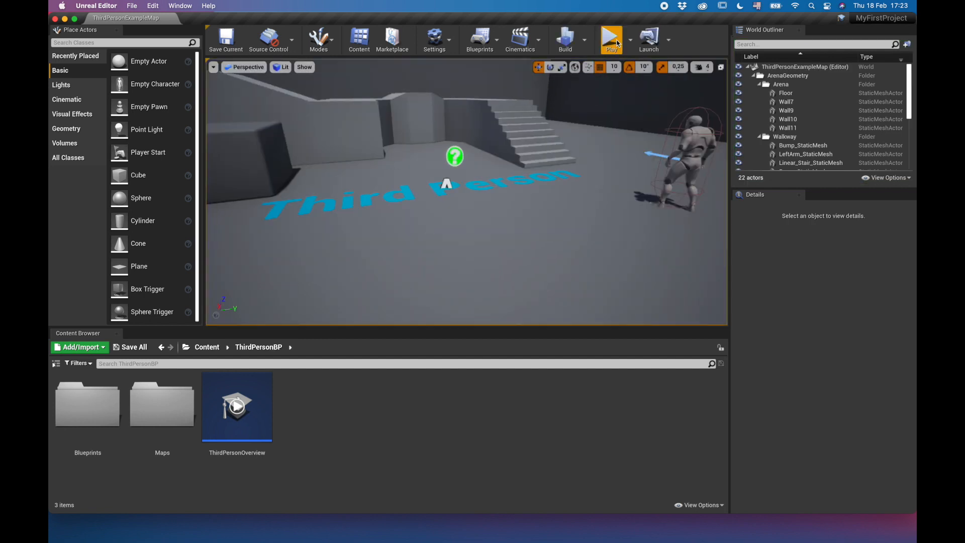
click(631, 39)
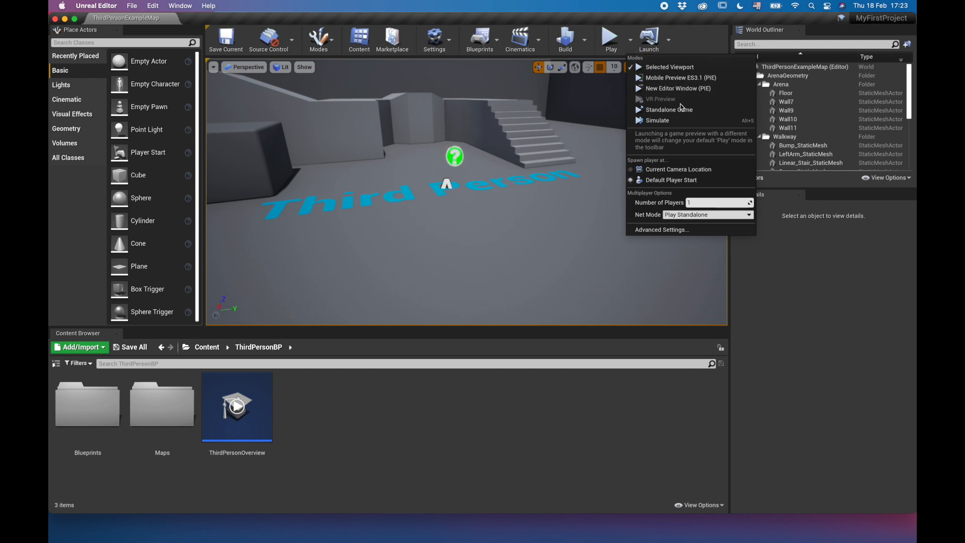
click(702, 35)
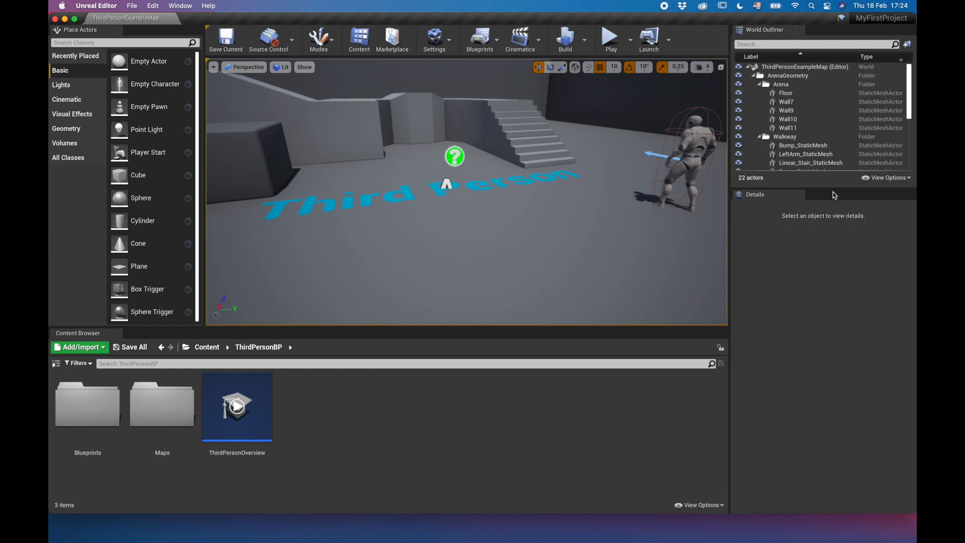
Step: Make the World Outliner taller and select the cube in the level to locate its CubeMesh entry
drag(830, 298, 830, 311)
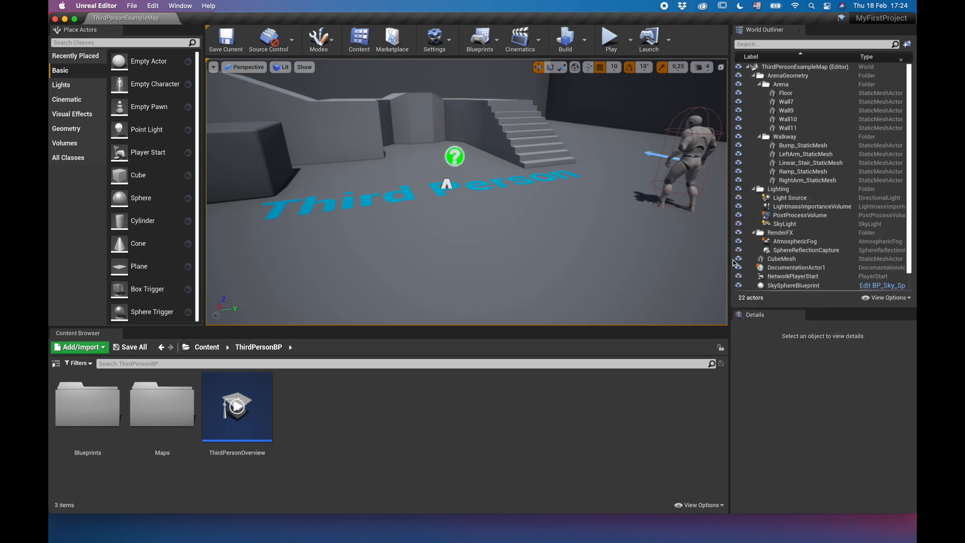
click(273, 152)
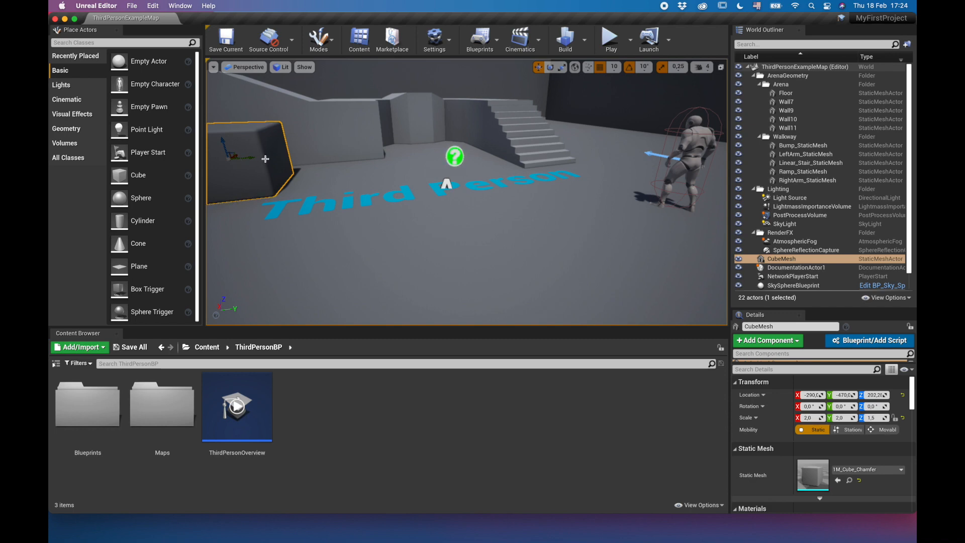
right_drag(280, 156, 244, 153)
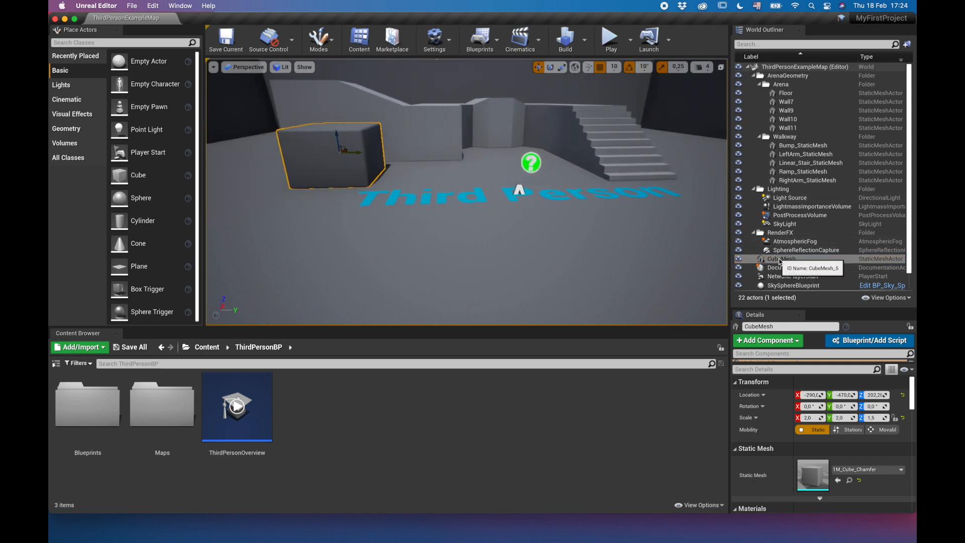
click(797, 259)
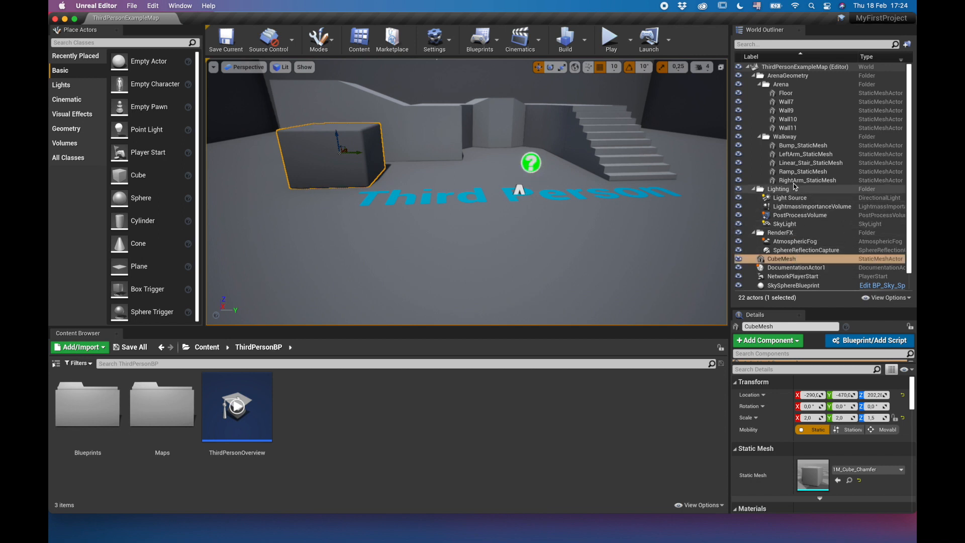
Step: Select Wall11 and Wall7 in the World Outliner to identify each wall in the level
click(786, 128)
double_click(785, 128)
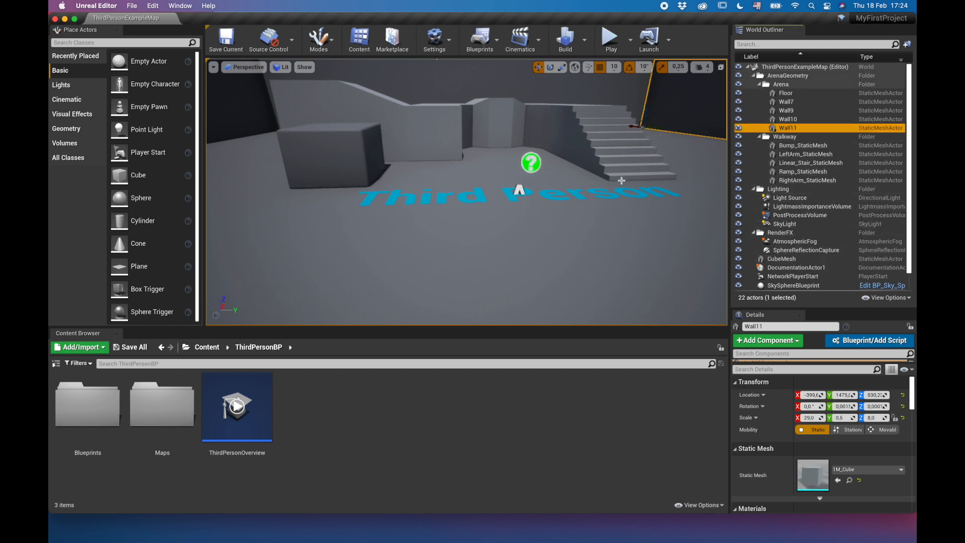
right_drag(467, 201, 636, 156)
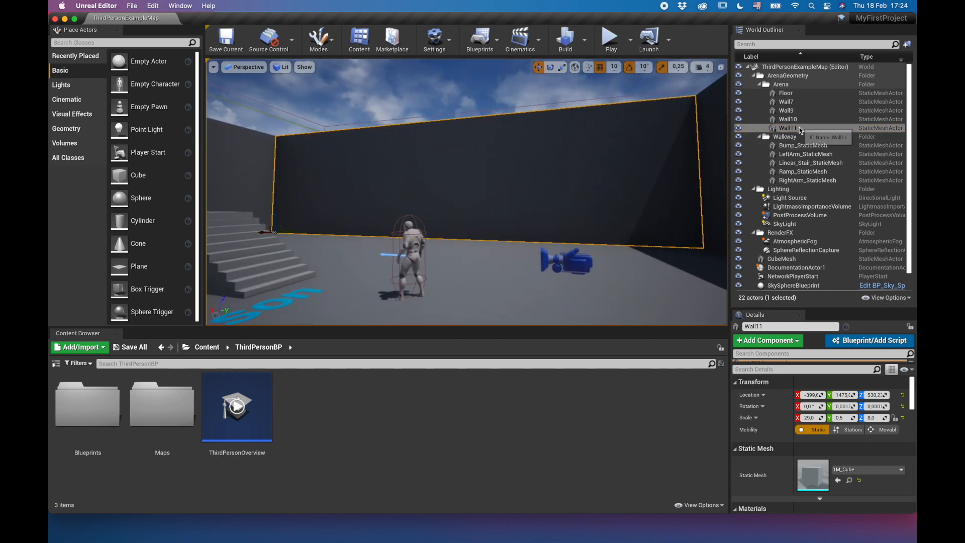
click(787, 101)
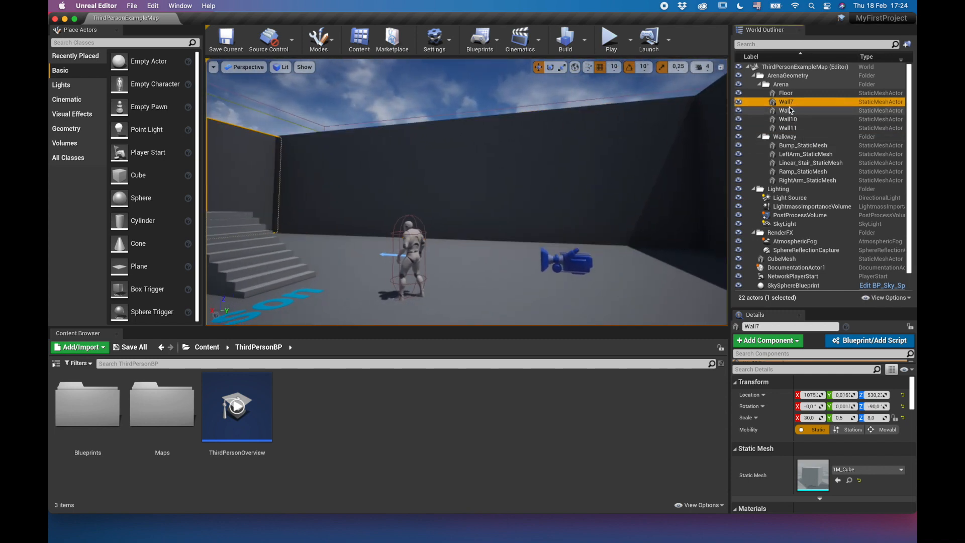
Step: Select the staircase in the level and locate its Linear_Stair_StaticMesh entry in the World Outliner
right_drag(519, 215, 410, 257)
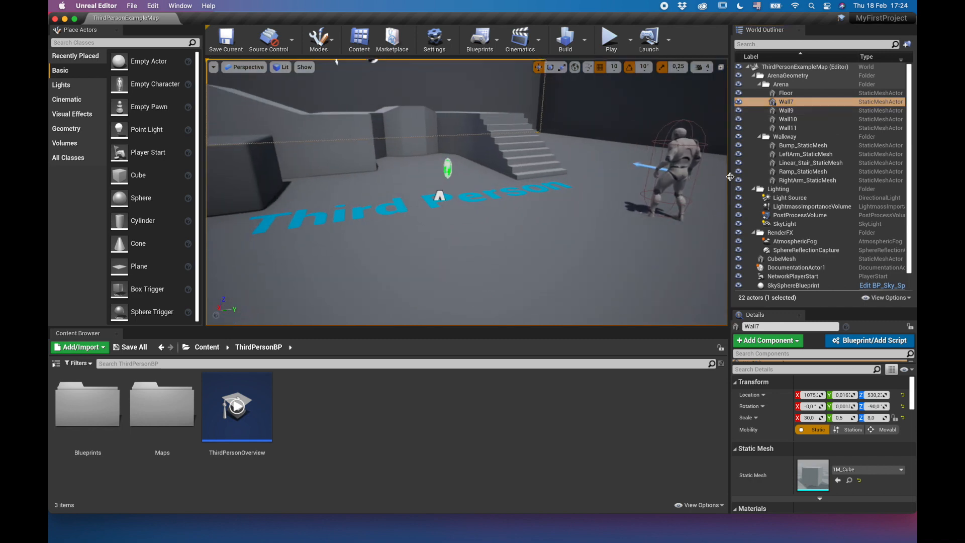
click(543, 157)
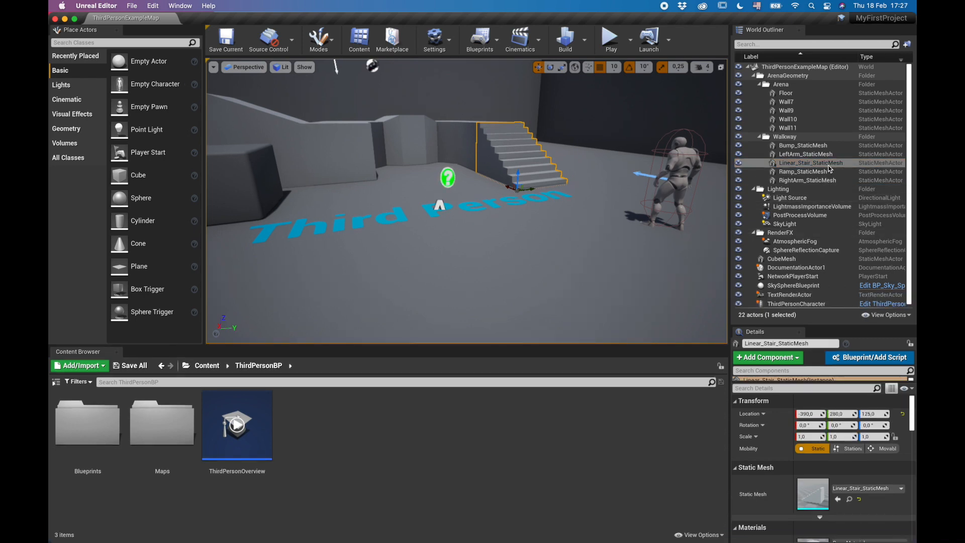
click(821, 164)
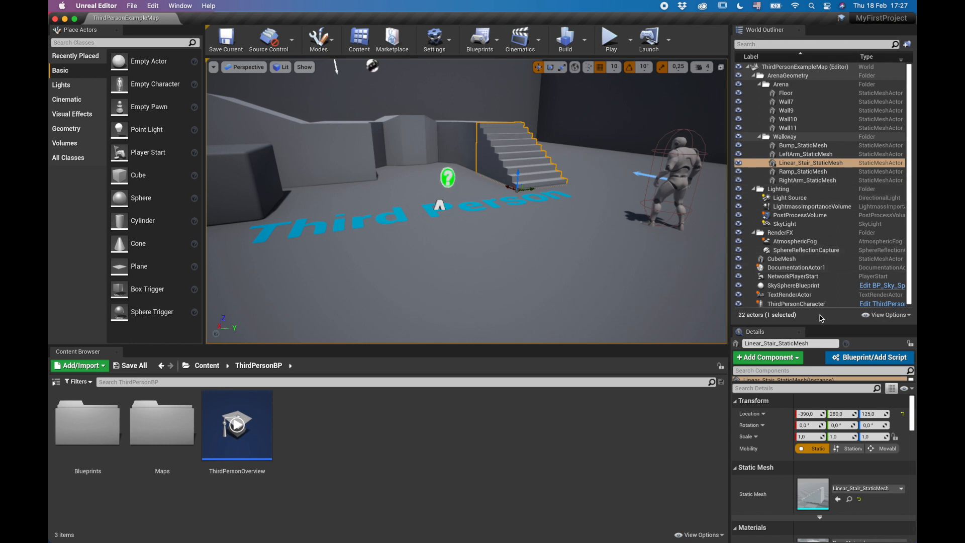
Step: Make the Details panel taller and review the staircase's properties, from Transform down to Navigation
drag(829, 330, 828, 257)
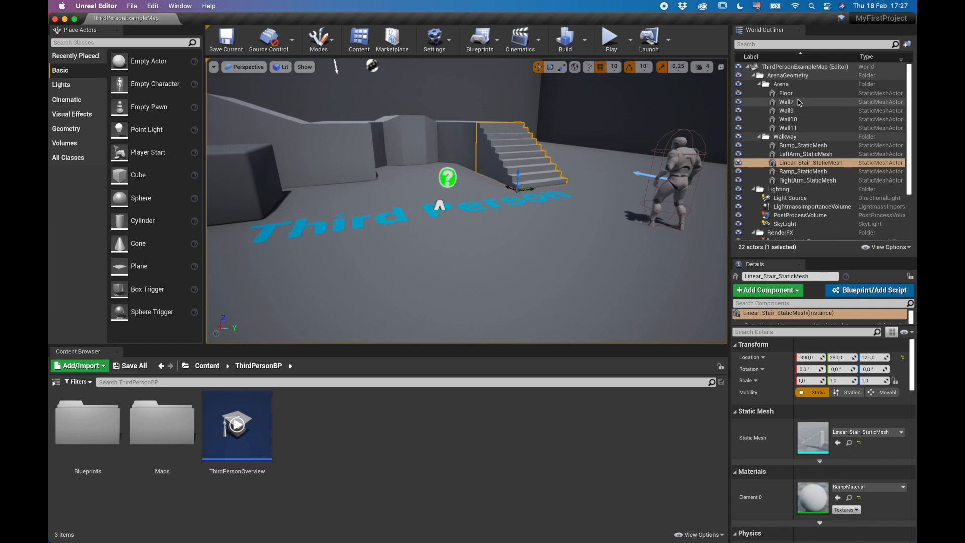
click(807, 162)
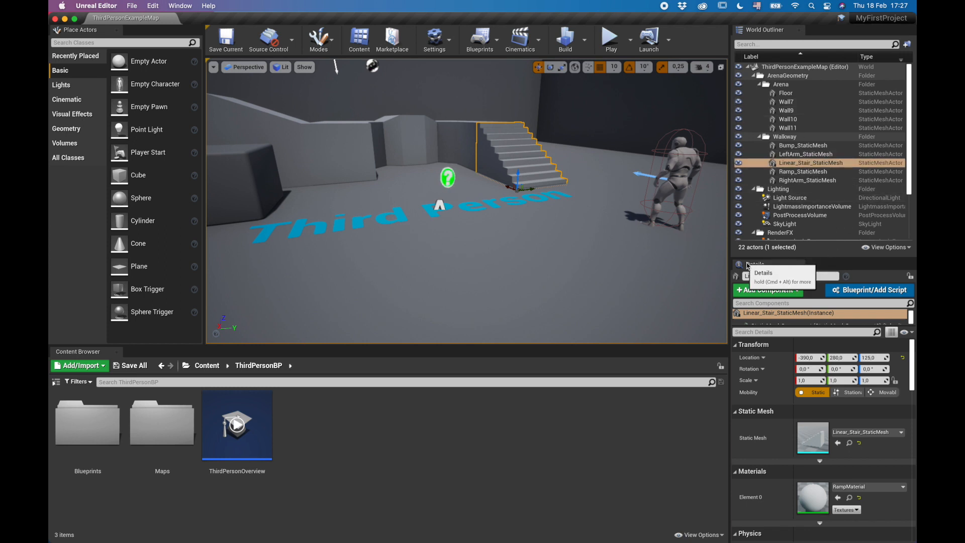
scroll(854, 397, down, 5)
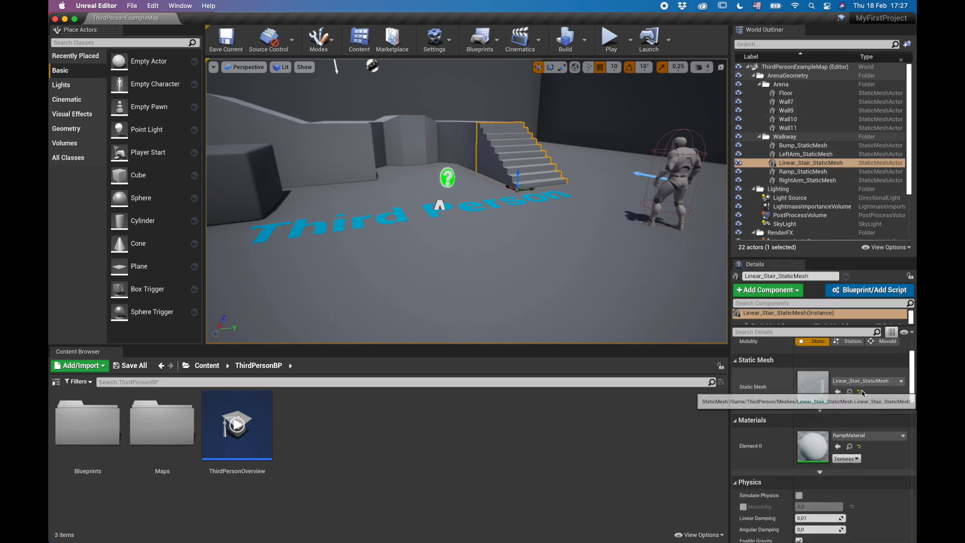
scroll(863, 397, down, 10)
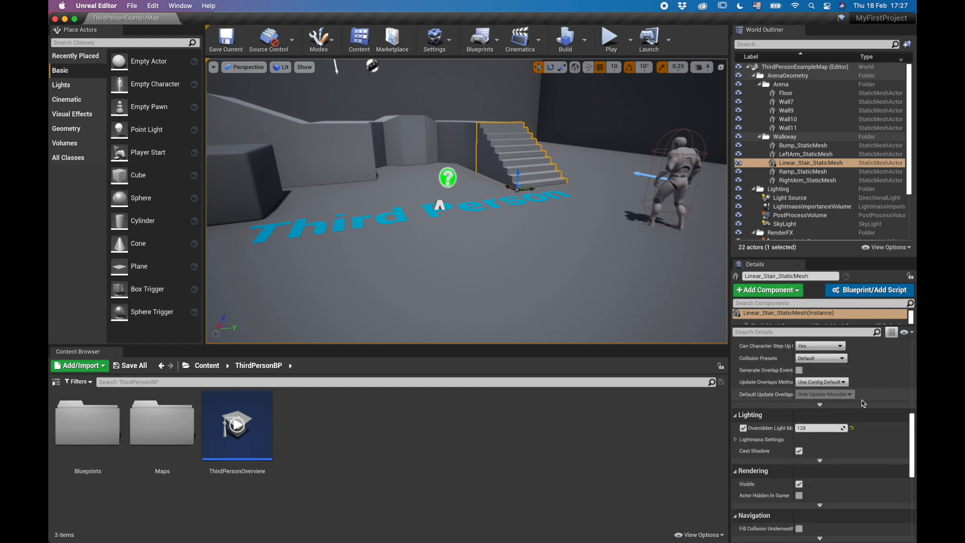
scroll(864, 403, up, 15)
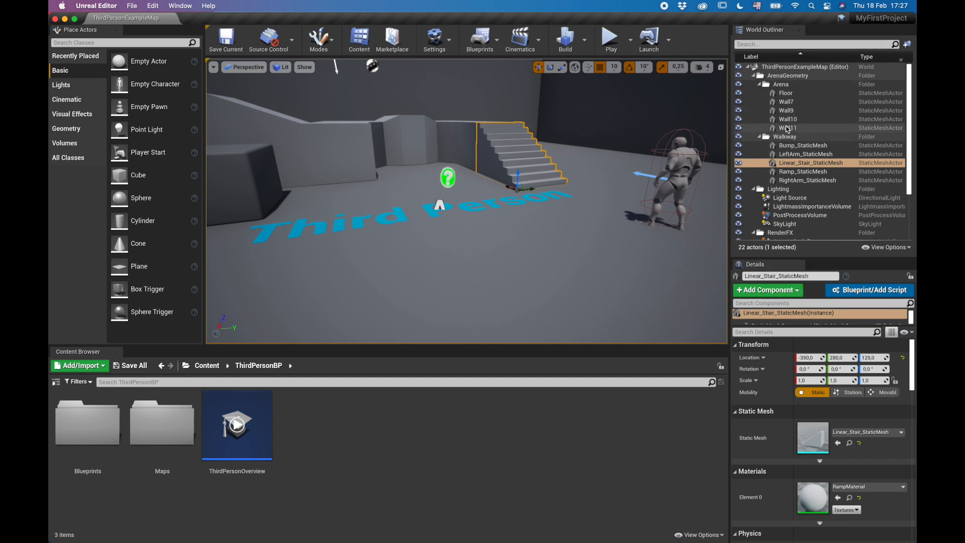
Step: Select the large cube in the level and widen the Details panel so its transform values have more room
right_drag(516, 190, 469, 183)
click(347, 184)
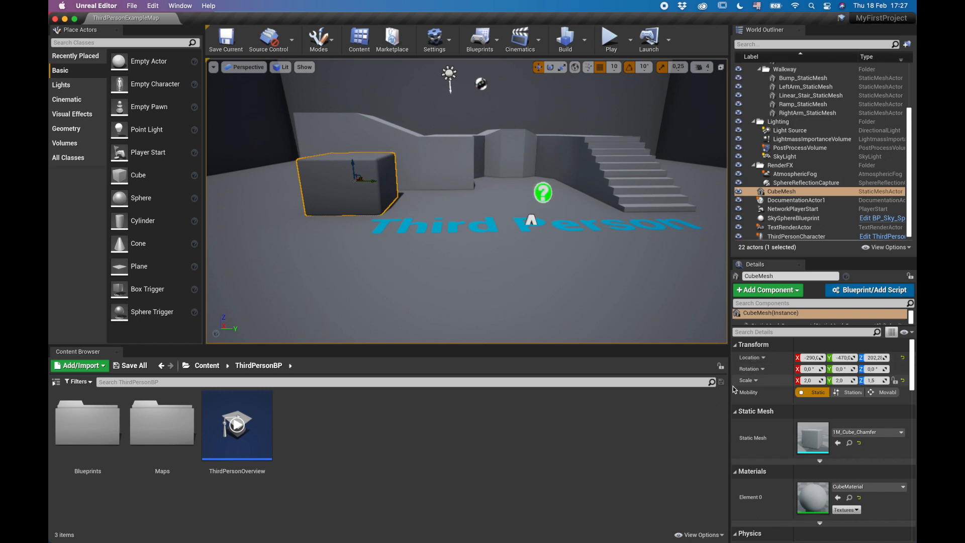
drag(730, 390, 690, 390)
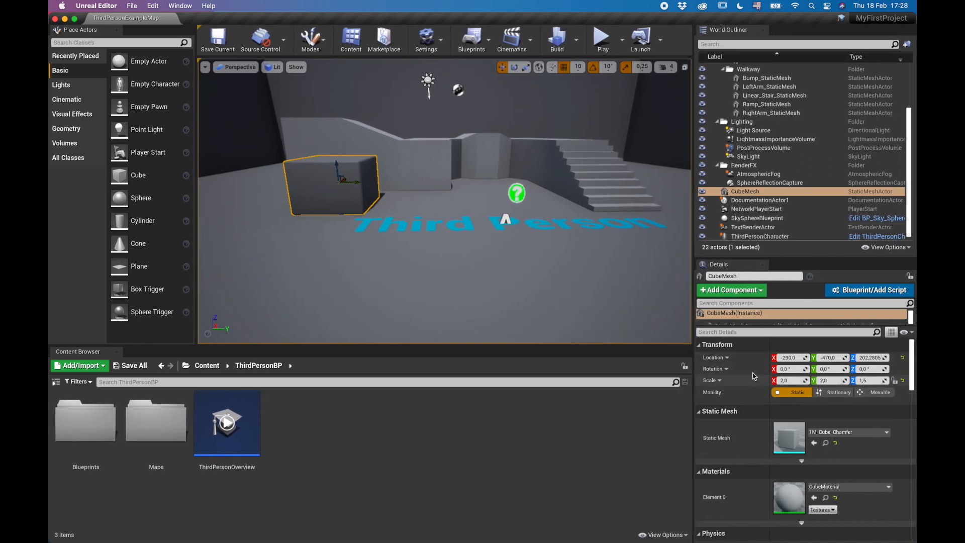
Step: Examine the cube's material, physics, collision, lighting and rendering properties, plus its Mobility options
scroll(814, 445, down, 3)
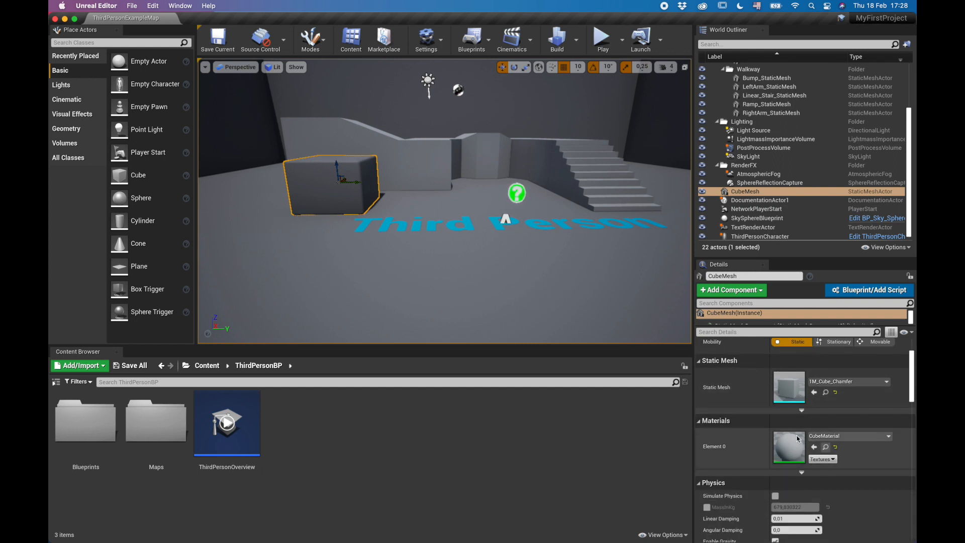
scroll(836, 446, down, 4)
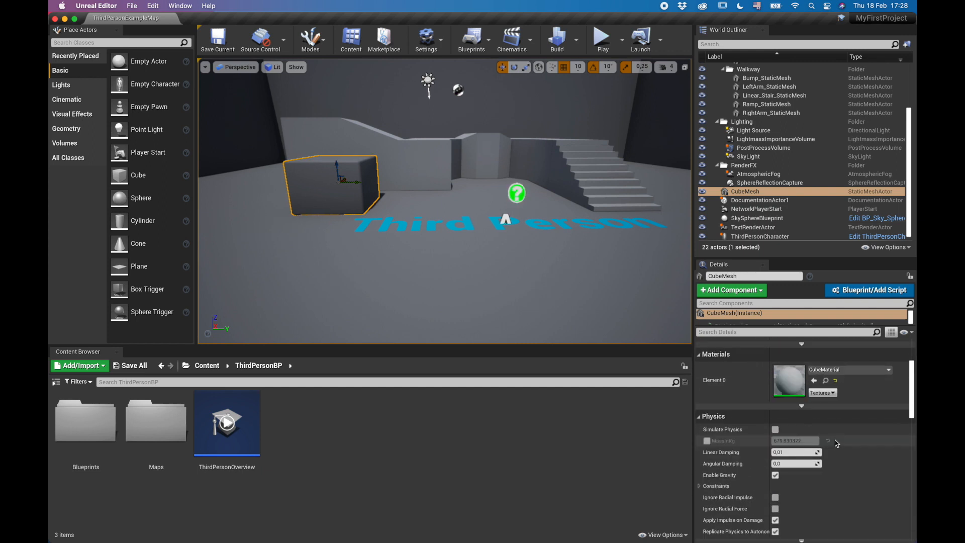
scroll(803, 445, down, 3)
scroll(819, 452, up, 4)
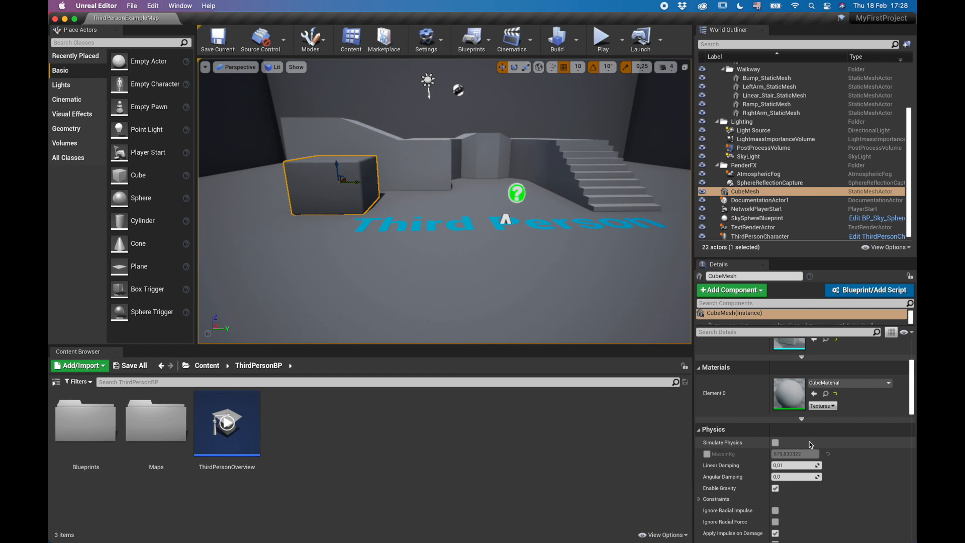
scroll(834, 452, down, 1)
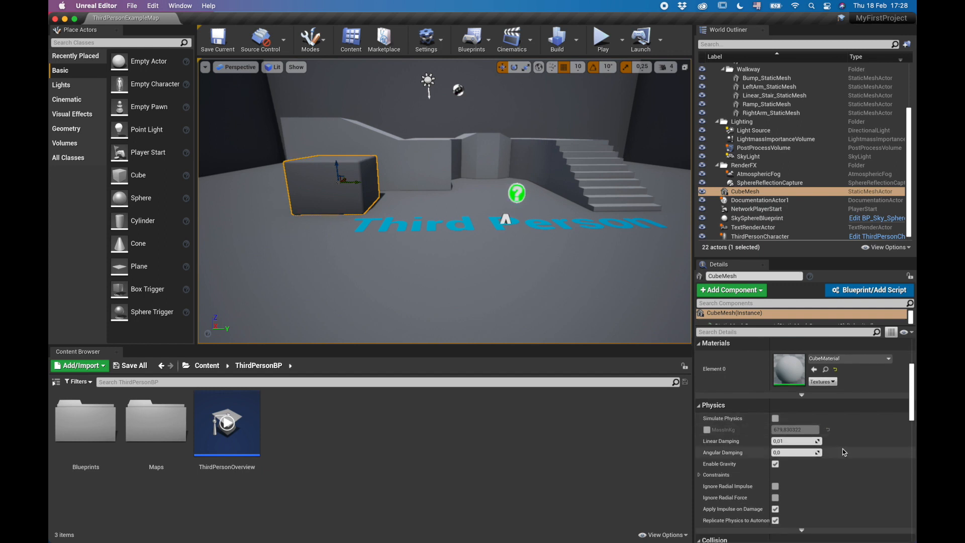
scroll(843, 448, down, 8)
scroll(842, 445, down, 3)
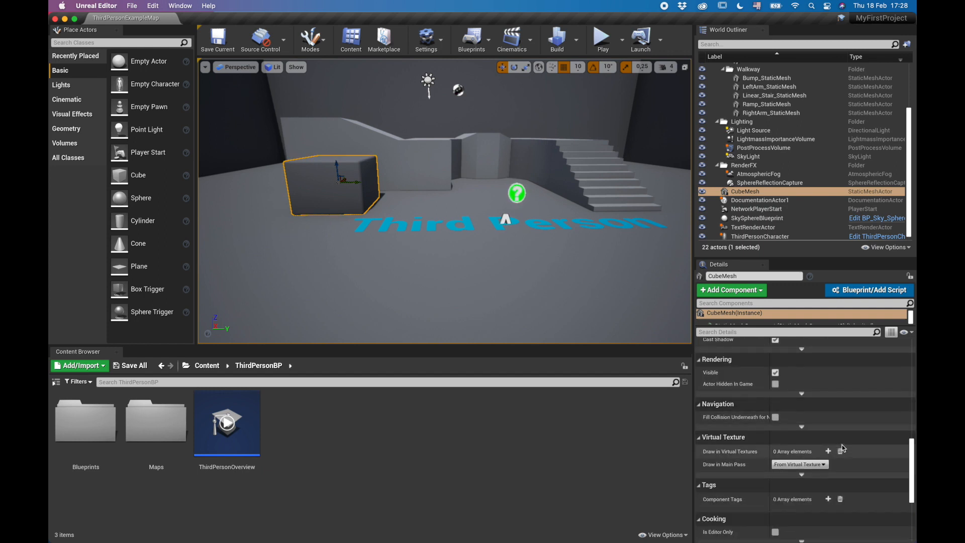
scroll(839, 442, up, 7)
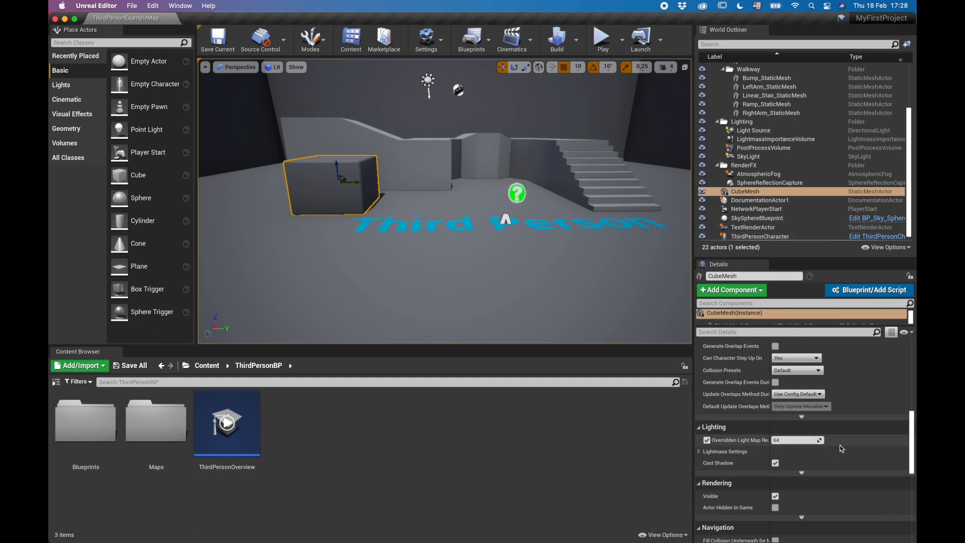
scroll(840, 447, up, 10)
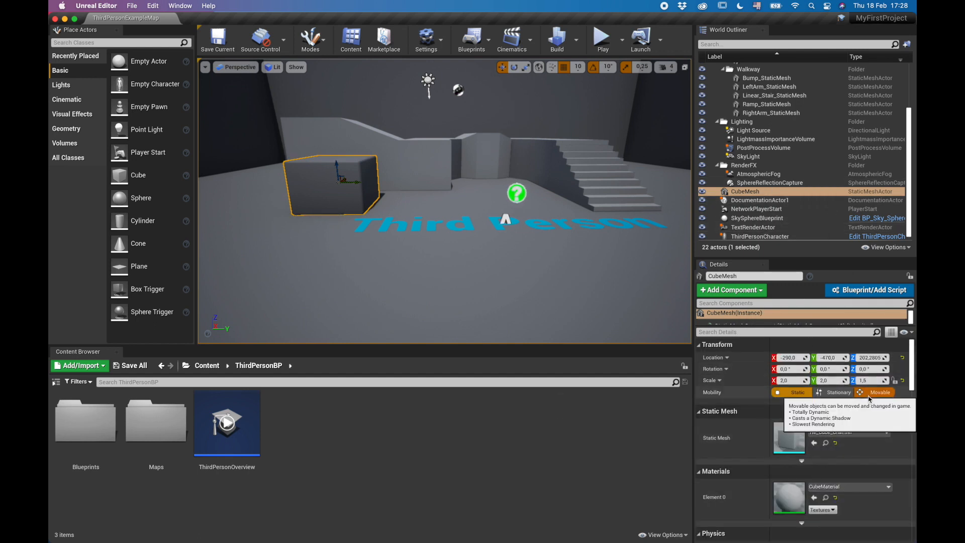
Step: Select the Light Source actor and review its Light, Rendering, Lightmass and Light Shafts properties
click(760, 131)
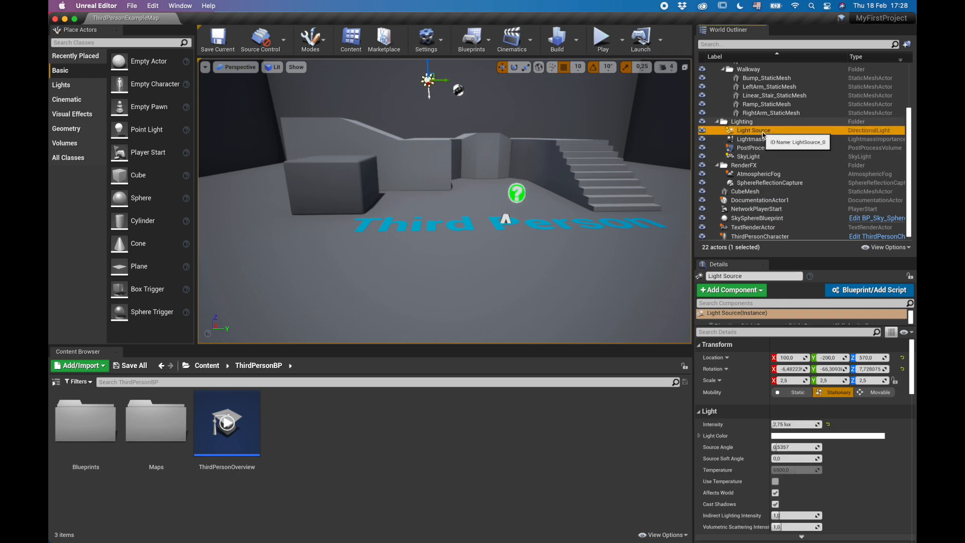
scroll(853, 458, down, 1)
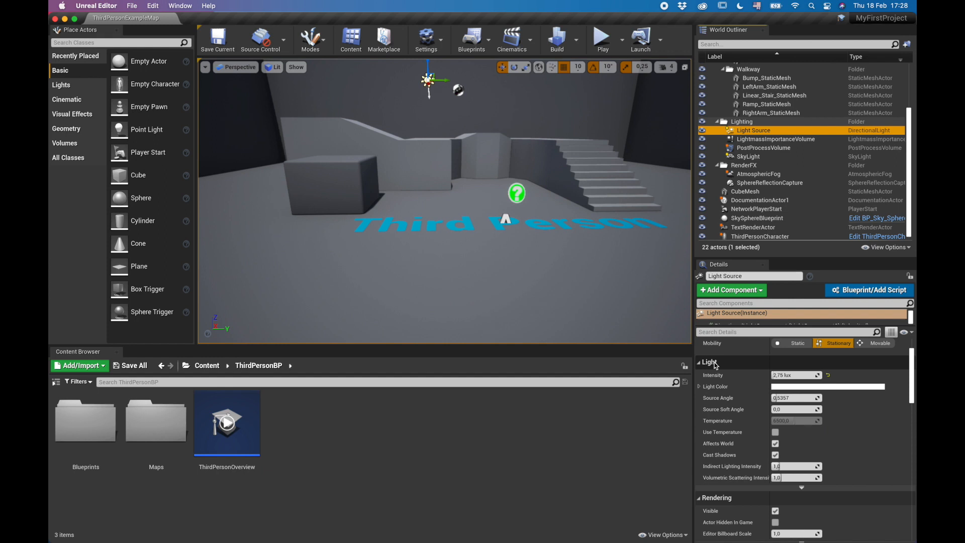
scroll(777, 476, down, 5)
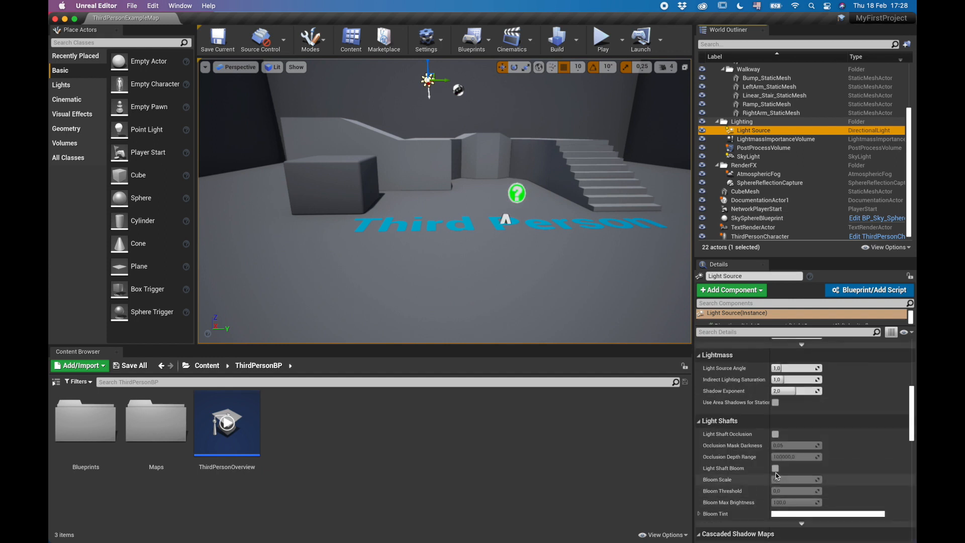
scroll(847, 470, down, 1)
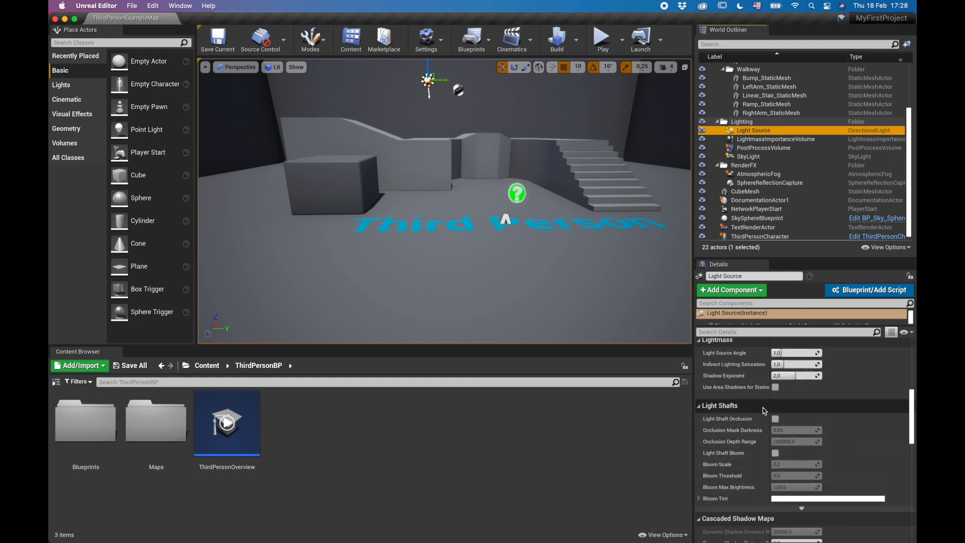
scroll(859, 445, up, 3)
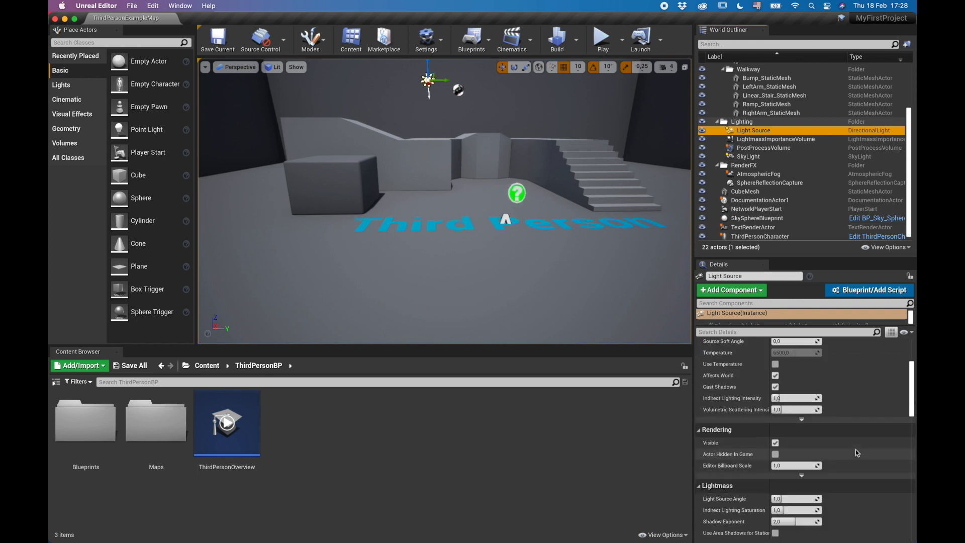
scroll(856, 449, up, 3)
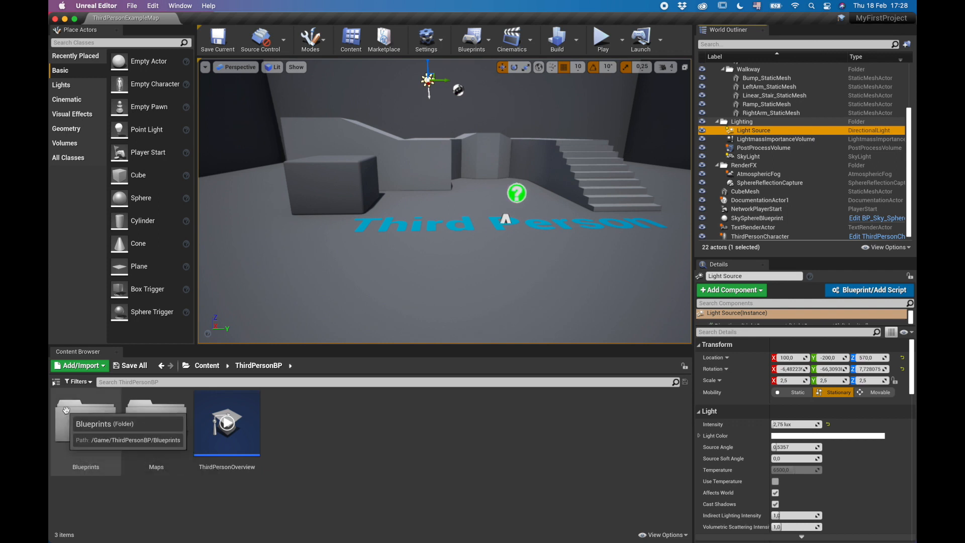
Step: Show the folder tree in the Content Browser and open the Mesh folder inside Mannequin's Character folder
click(57, 382)
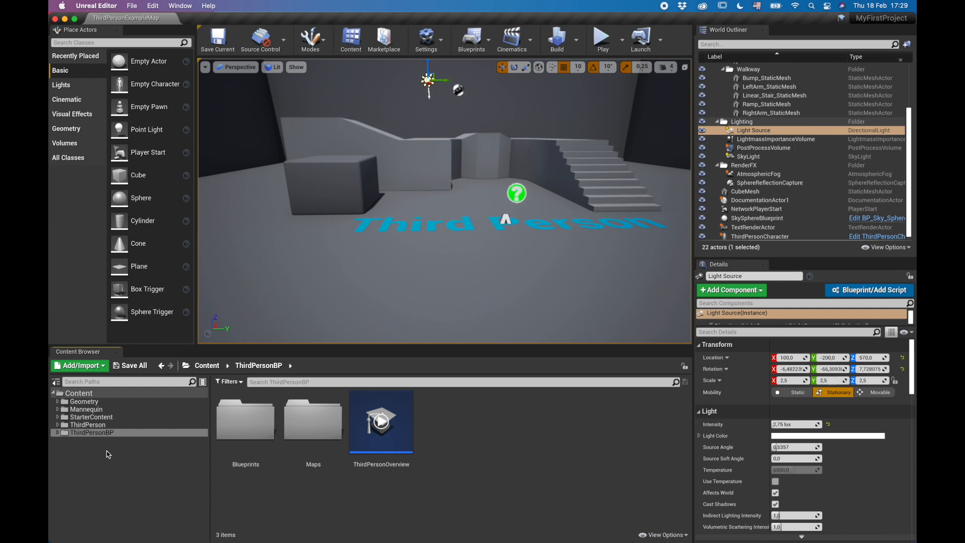
click(85, 394)
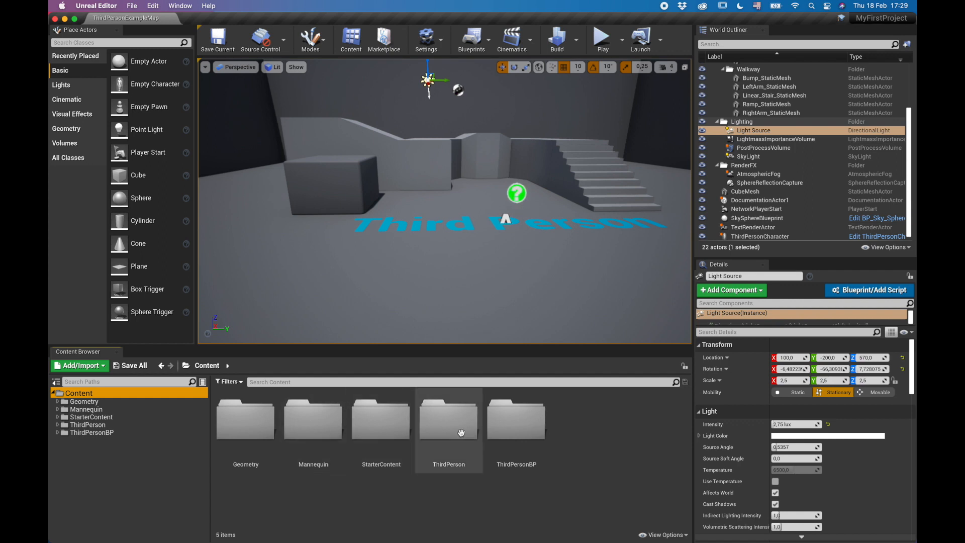
click(311, 420)
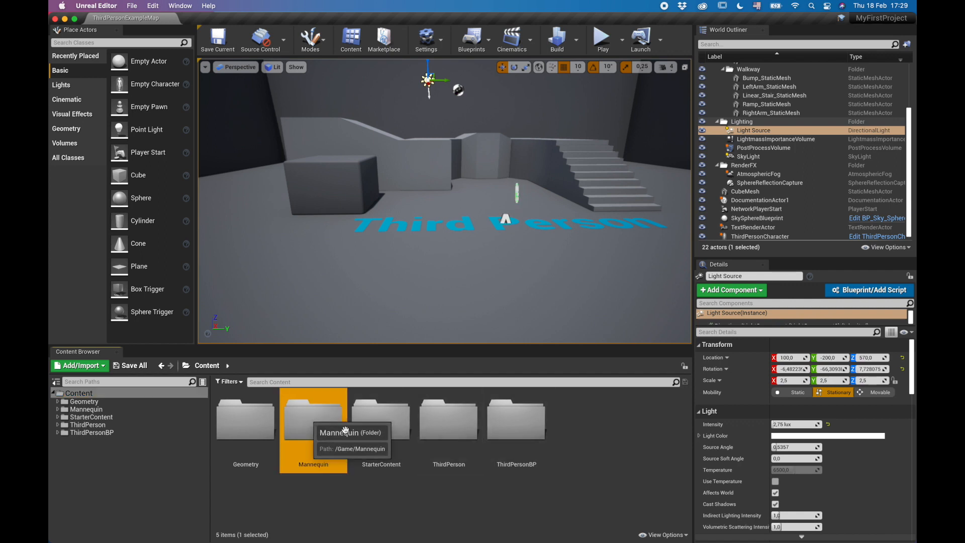
double_click(310, 423)
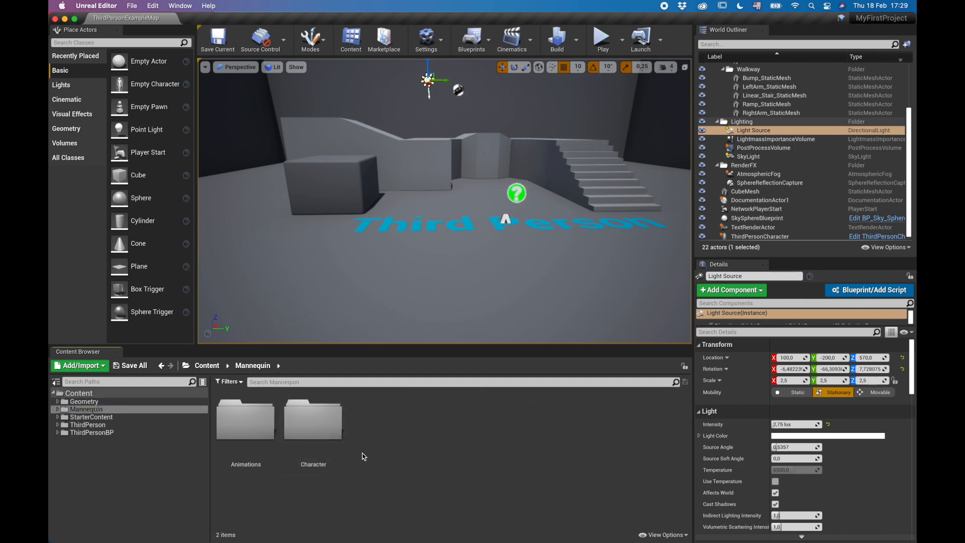
double_click(326, 426)
click(312, 422)
double_click(313, 421)
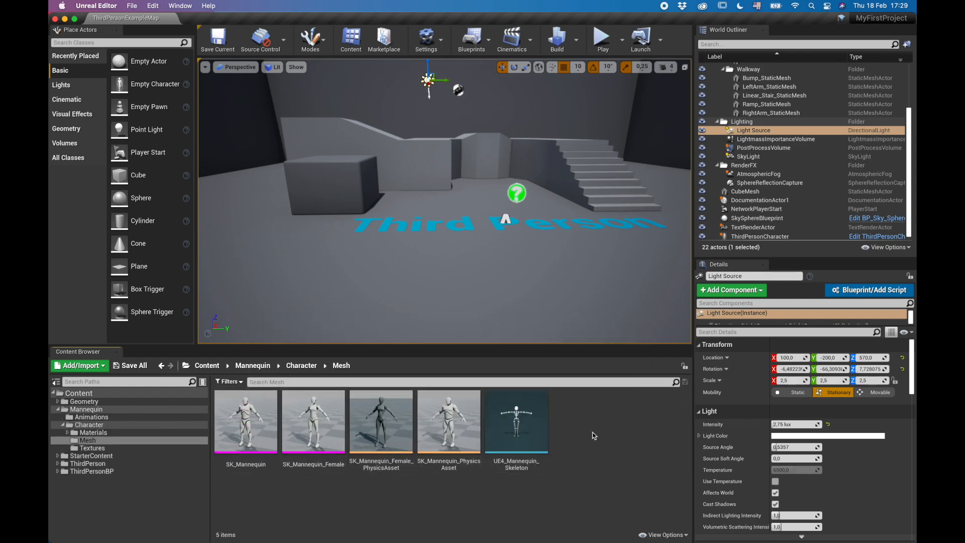
Step: Place the SK_Mannequin_Female mesh on the floor in front of the cube
click(323, 424)
drag(368, 342, 395, 267)
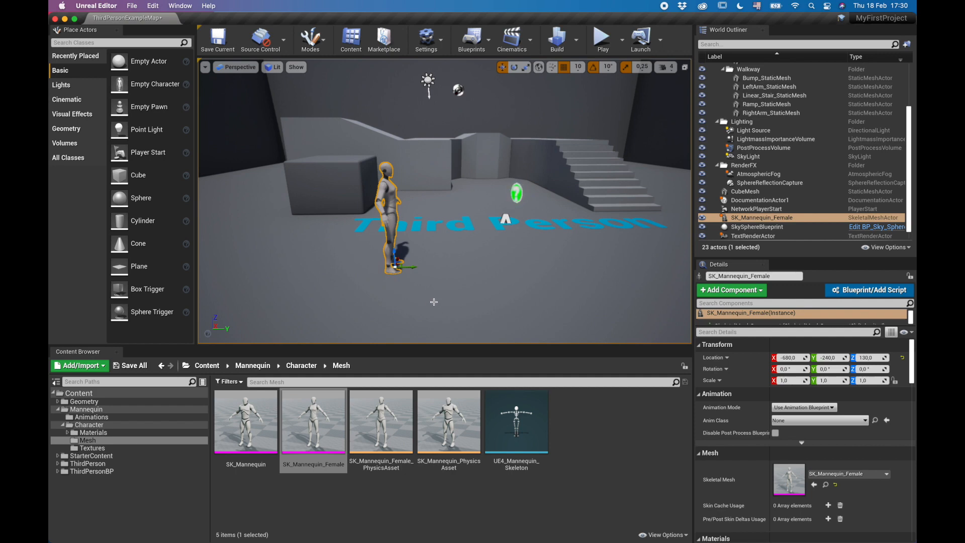
right_drag(453, 272, 527, 272)
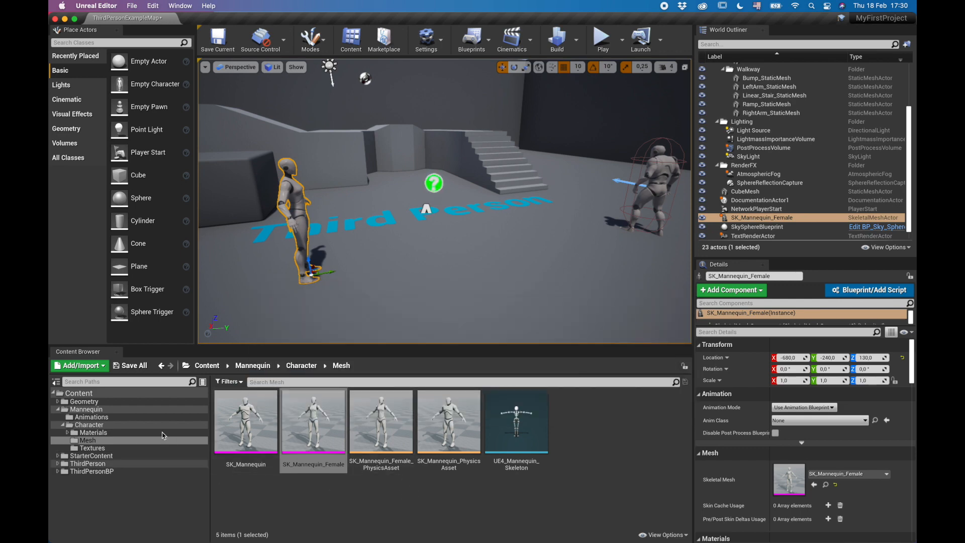
Step: Return to the top-level Content folder and collapse the Character and Mannequin folders in the tree
click(119, 393)
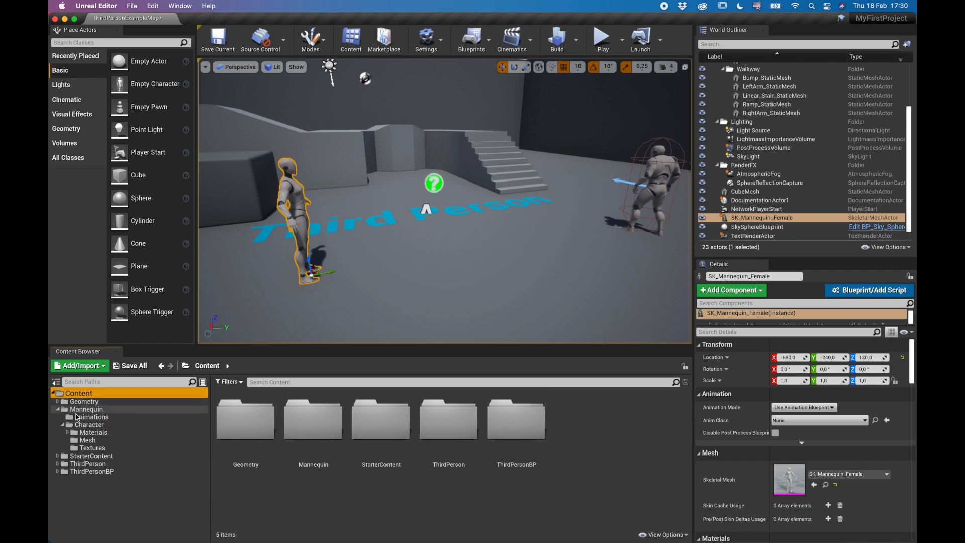
click(64, 426)
click(58, 410)
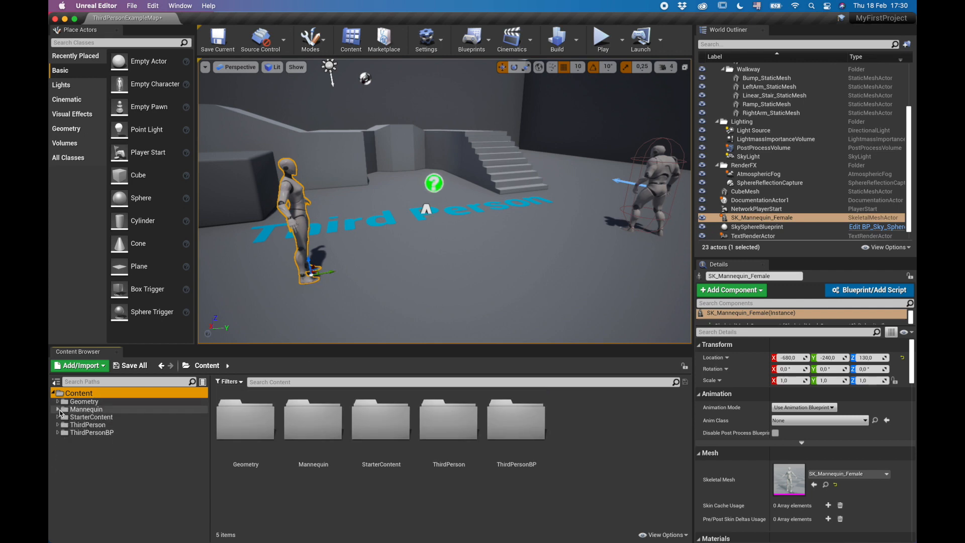
Step: Look through the asset filter categories and filter the Content folder to show only Material assets
click(239, 383)
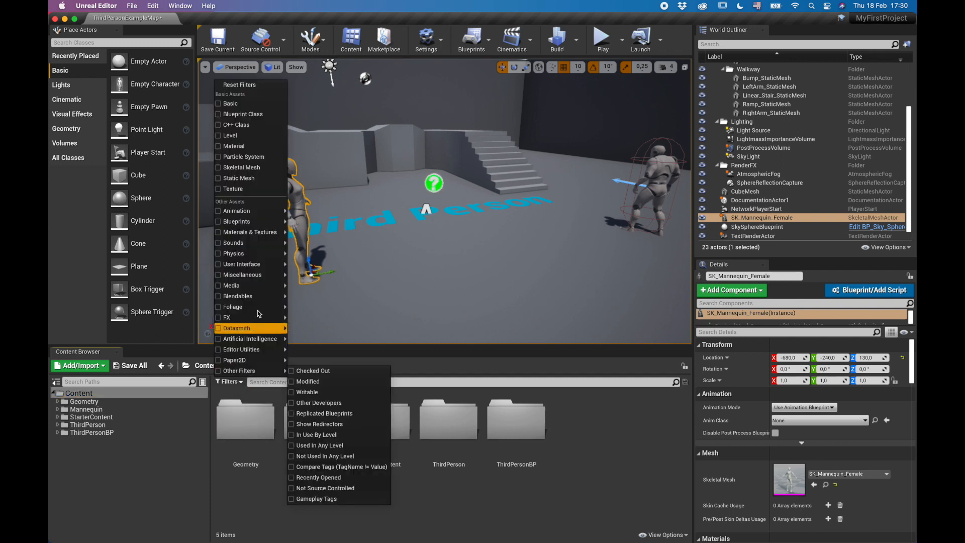
mouse_move(246, 243)
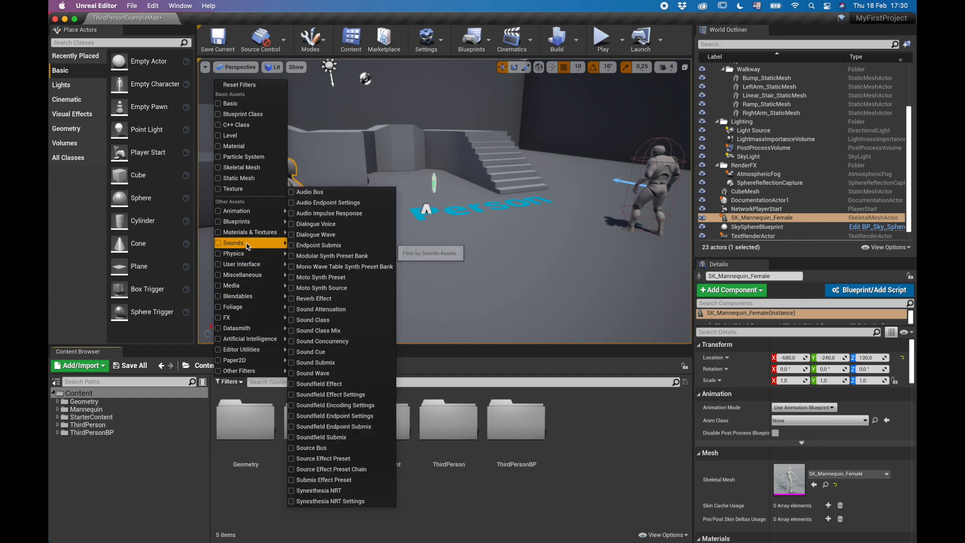
click(245, 147)
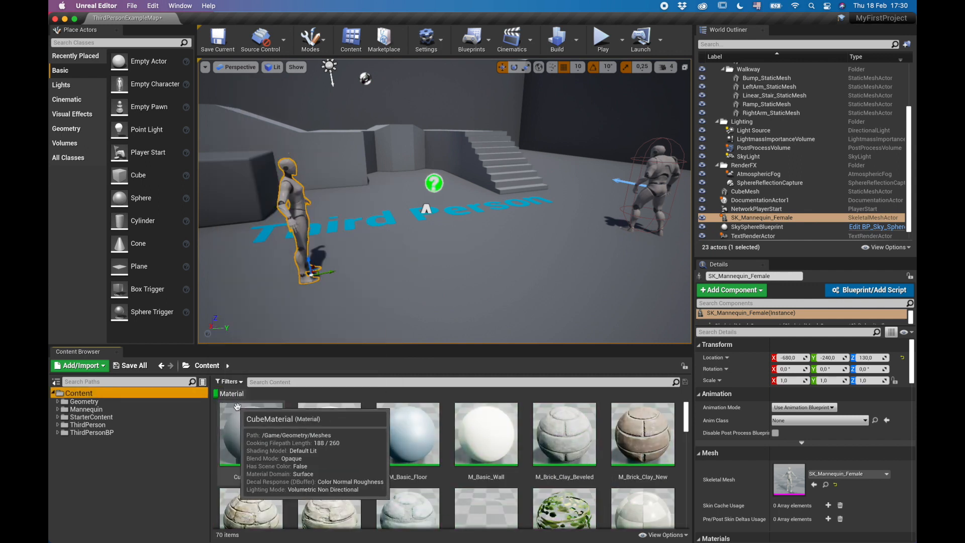
Step: Add the Static Mesh filter alongside Material and browse the combined assets of the Content folder
scroll(517, 470, down, 5)
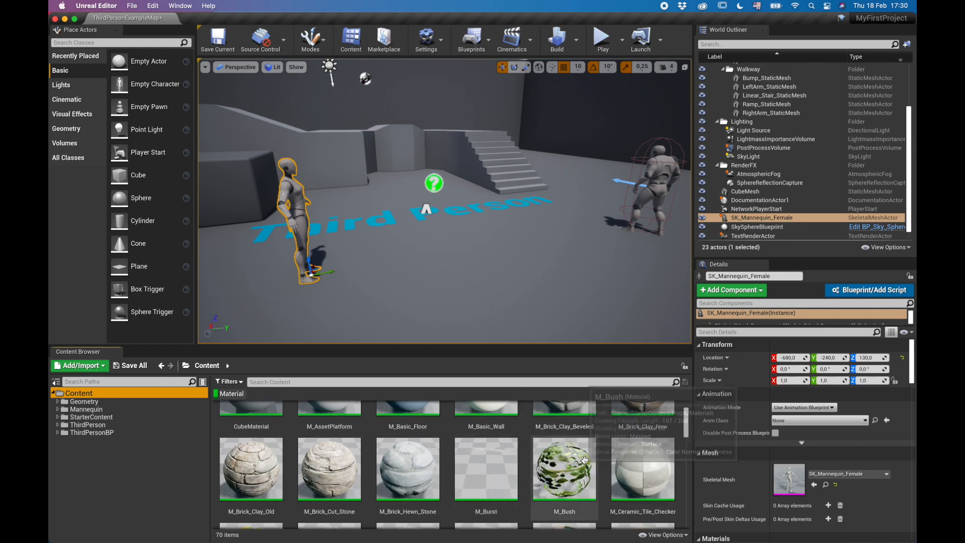
scroll(592, 462, down, 10)
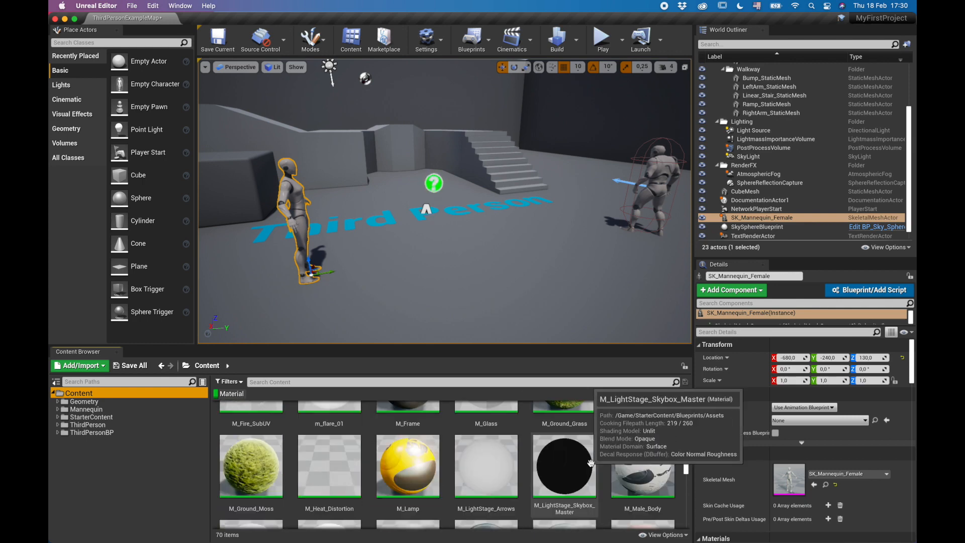
scroll(591, 464, up, 5)
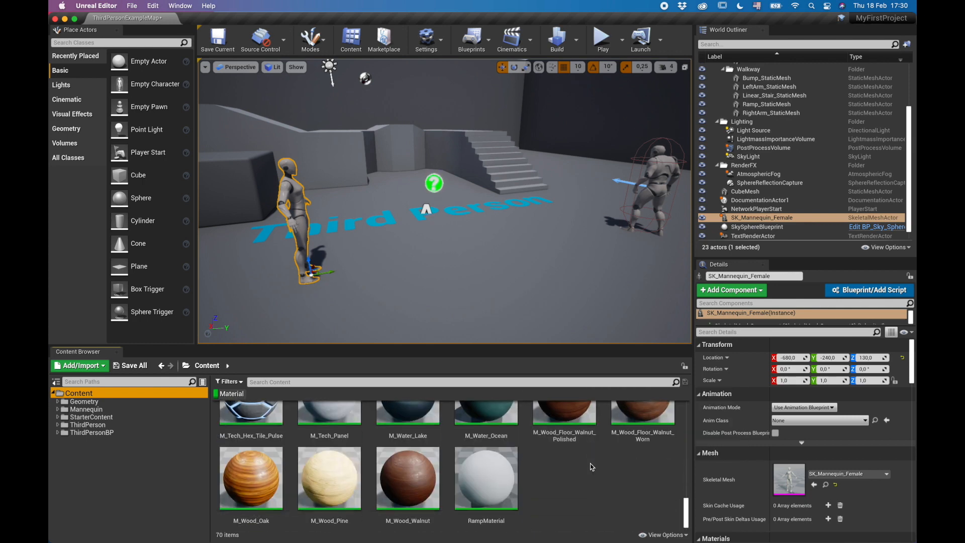
scroll(590, 463, up, 5)
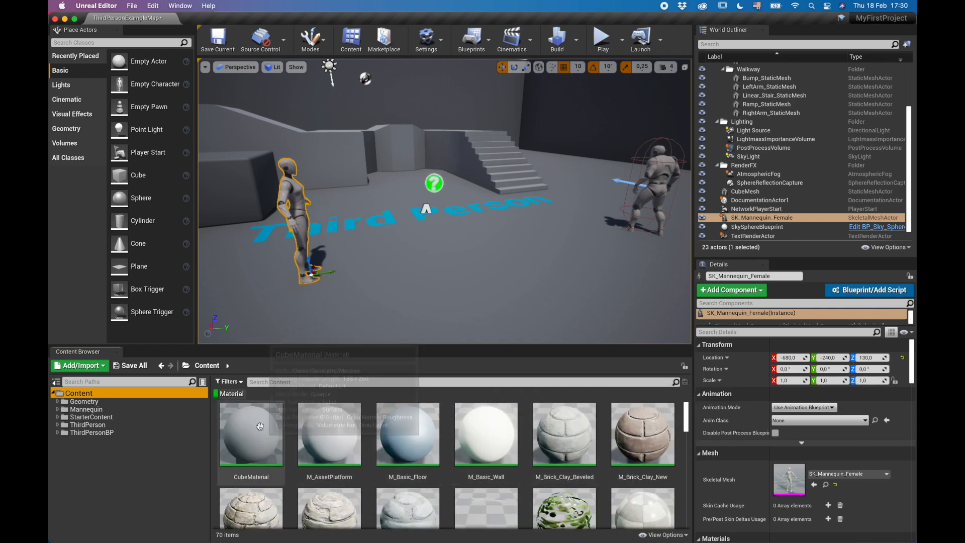
click(240, 383)
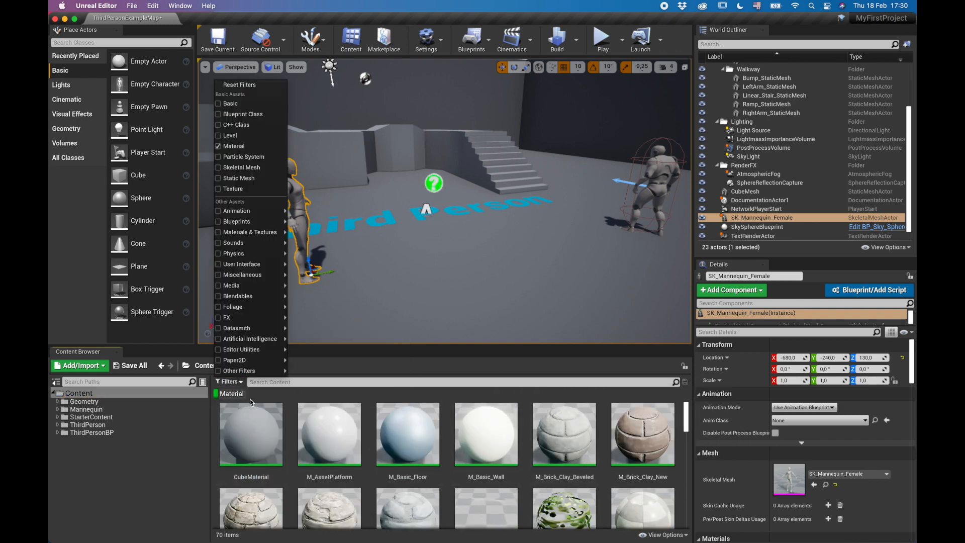
mouse_move(264, 214)
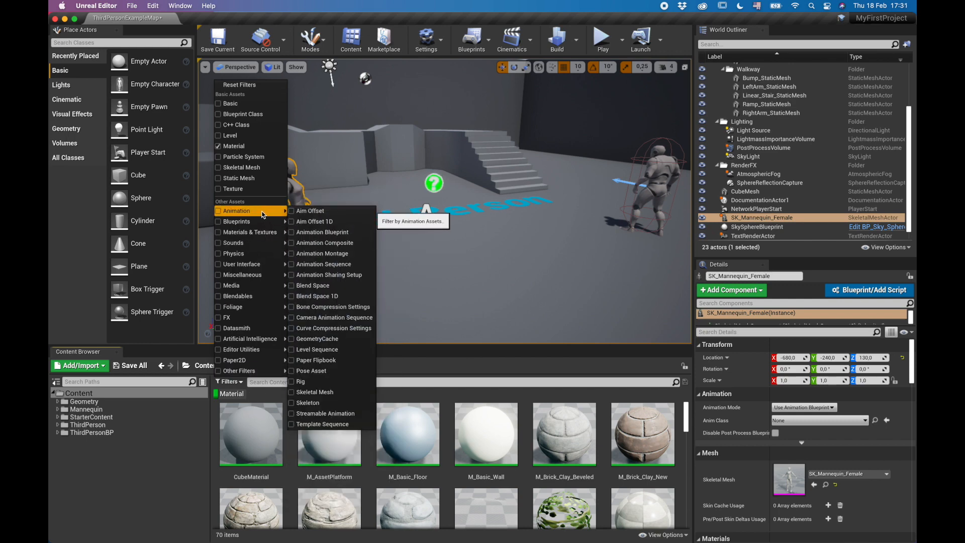
click(251, 180)
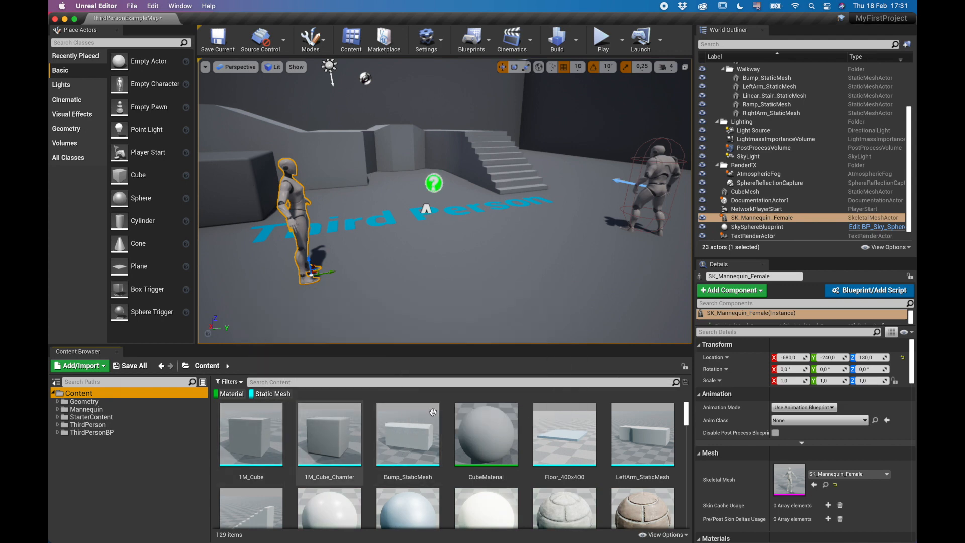
scroll(639, 440, down, 10)
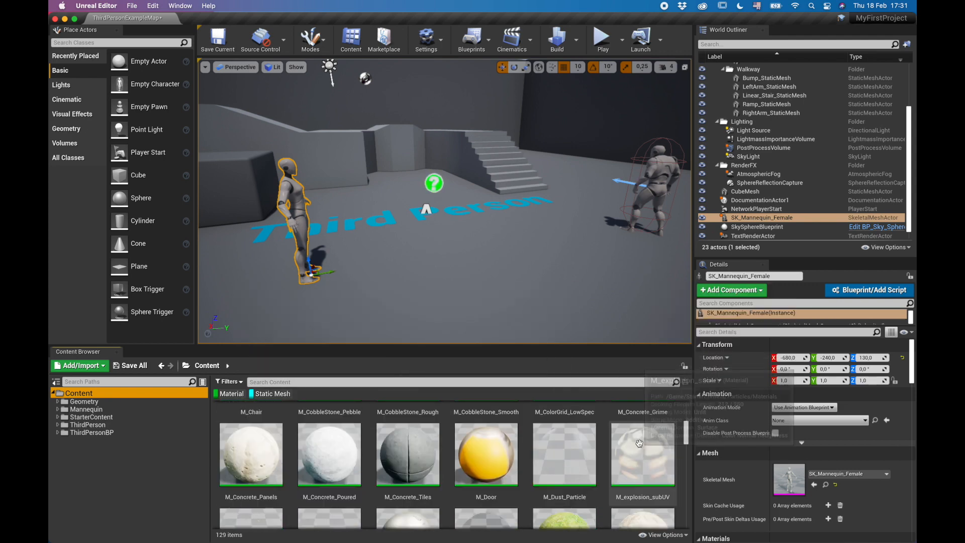
scroll(639, 443, down, 8)
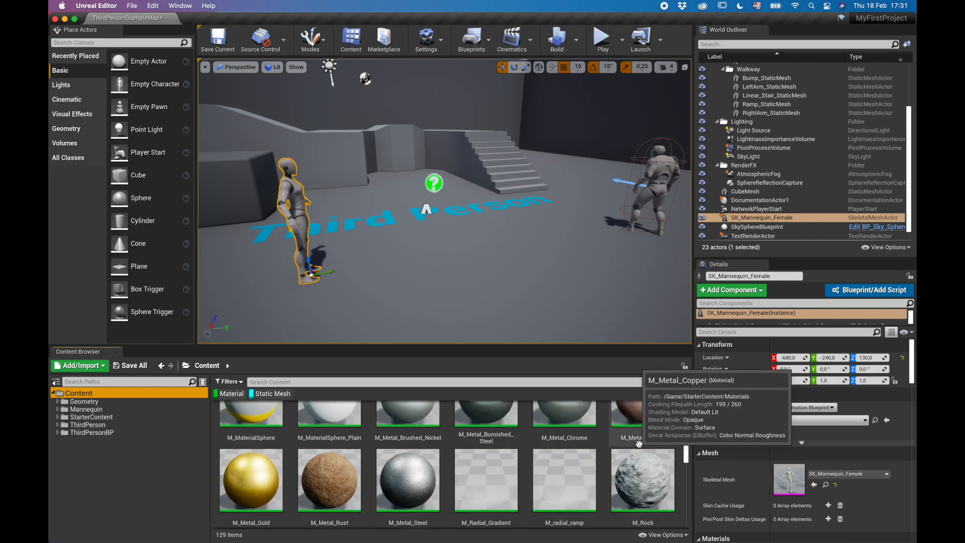
scroll(639, 443, up, 18)
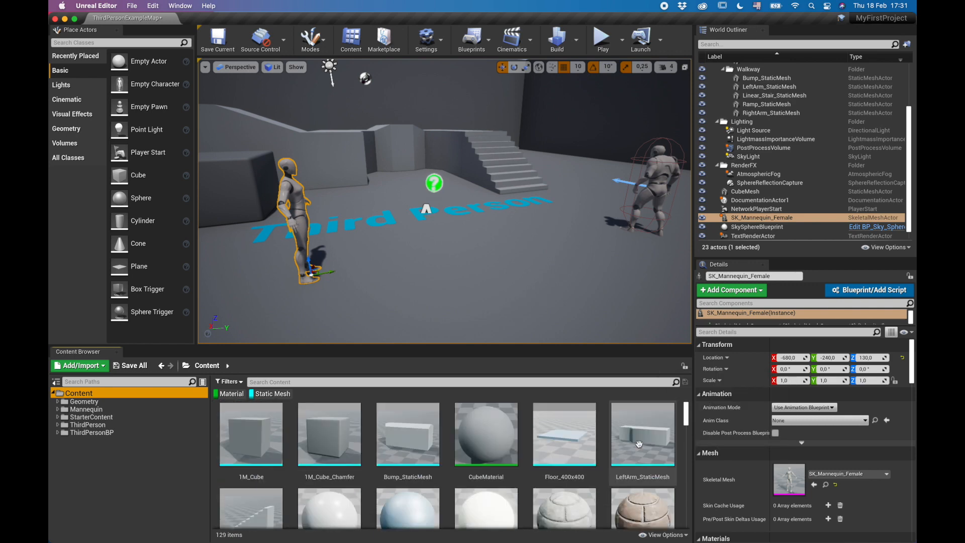
Step: Deactivate both filters, reactivate only Static Mesh and browse the Static Mesh assets in the Content folder
click(272, 393)
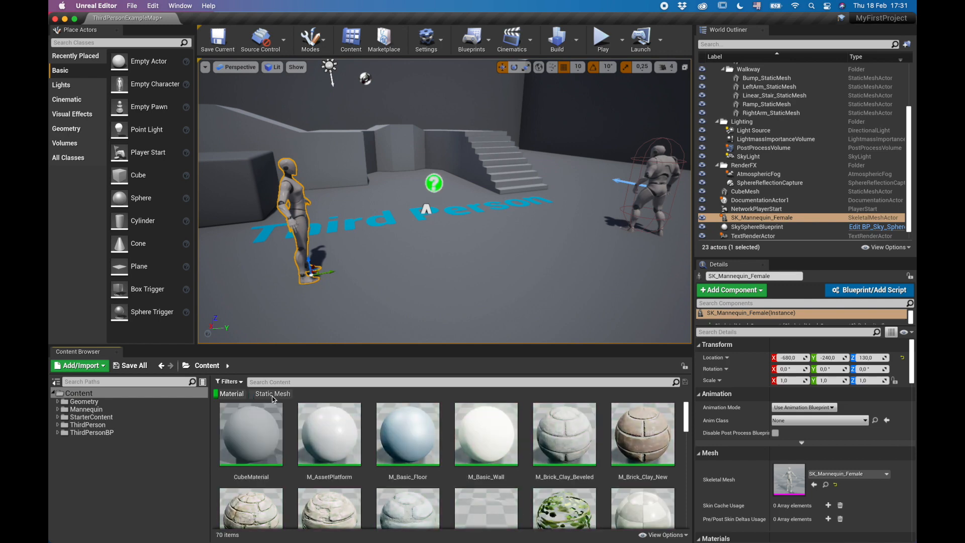
click(231, 396)
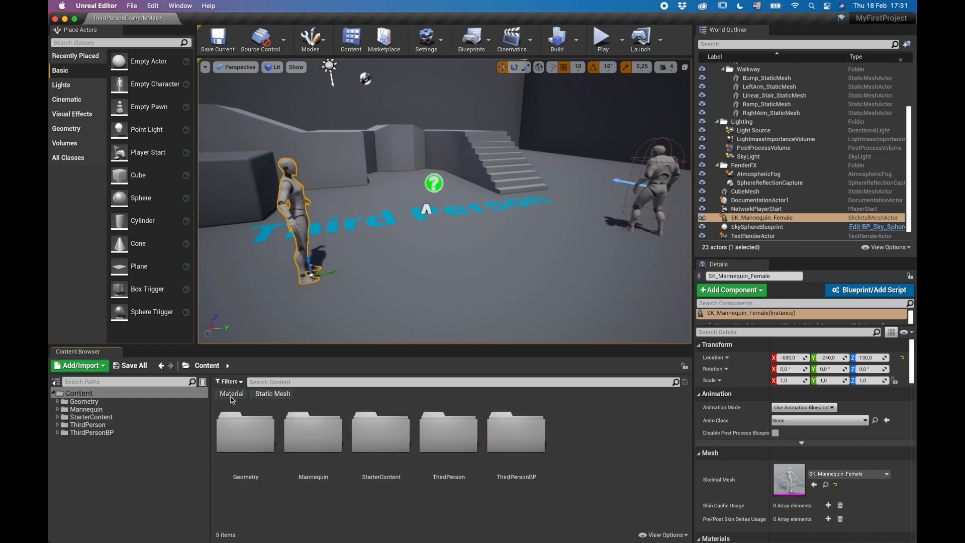
click(280, 397)
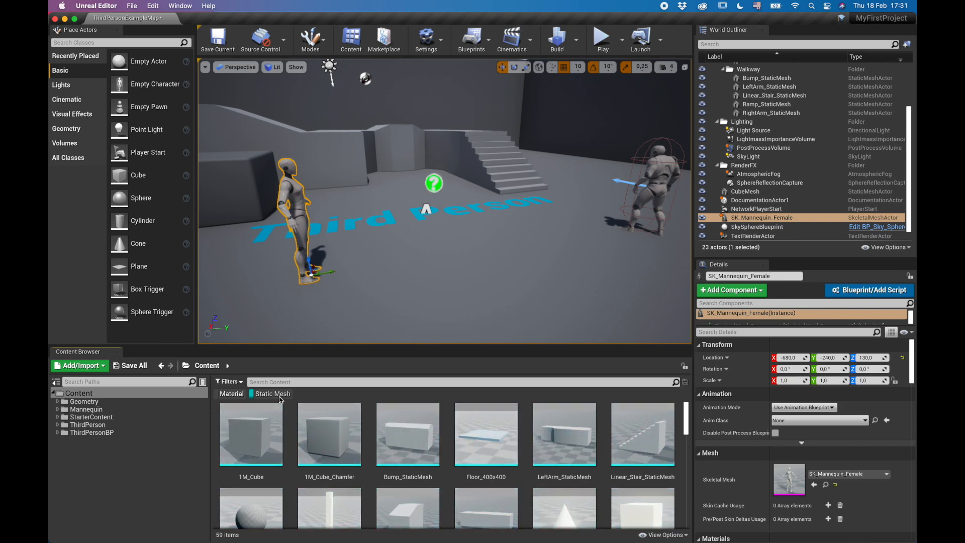
scroll(510, 483, down, 5)
scroll(508, 485, up, 5)
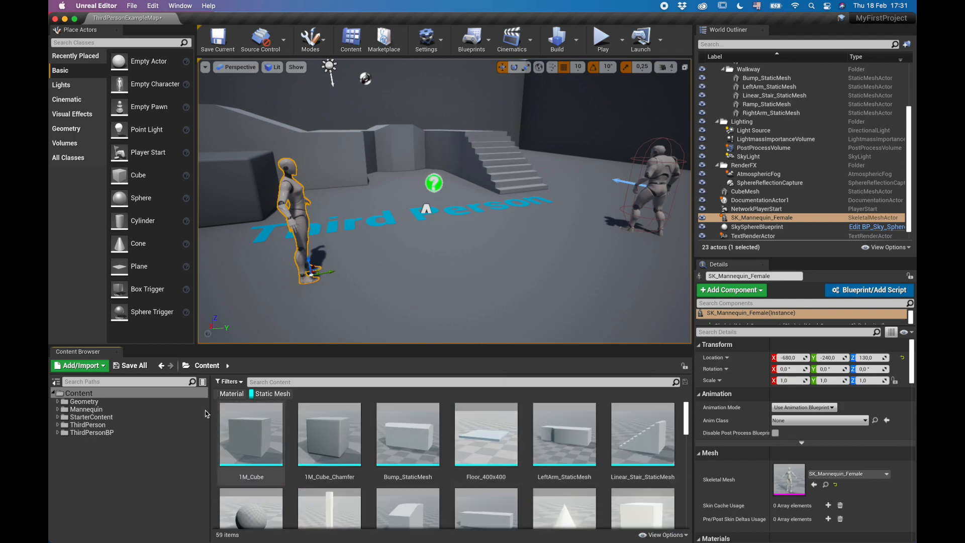
scroll(507, 449, down, 10)
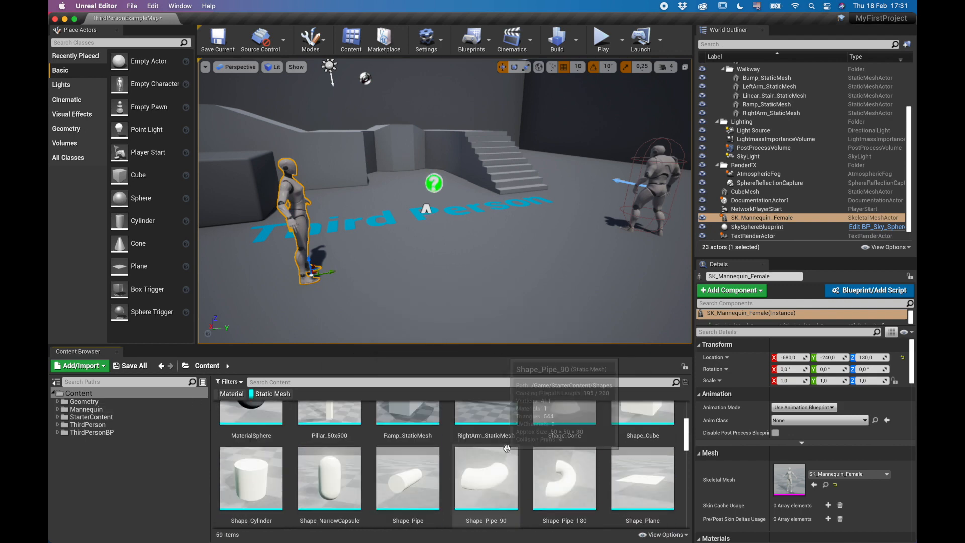
scroll(507, 449, down, 2)
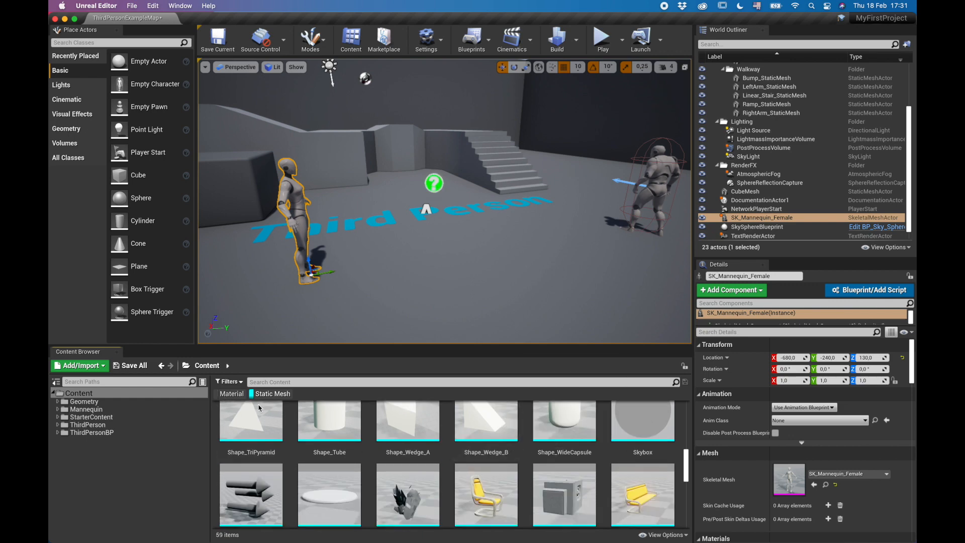
scroll(526, 451, down, 5)
scroll(524, 452, down, 8)
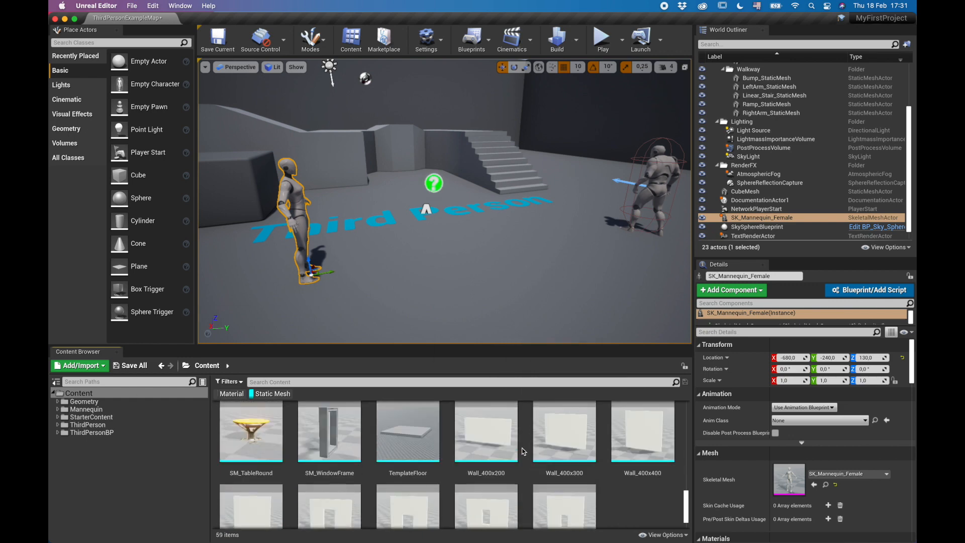
scroll(524, 451, up, 7)
scroll(523, 449, up, 8)
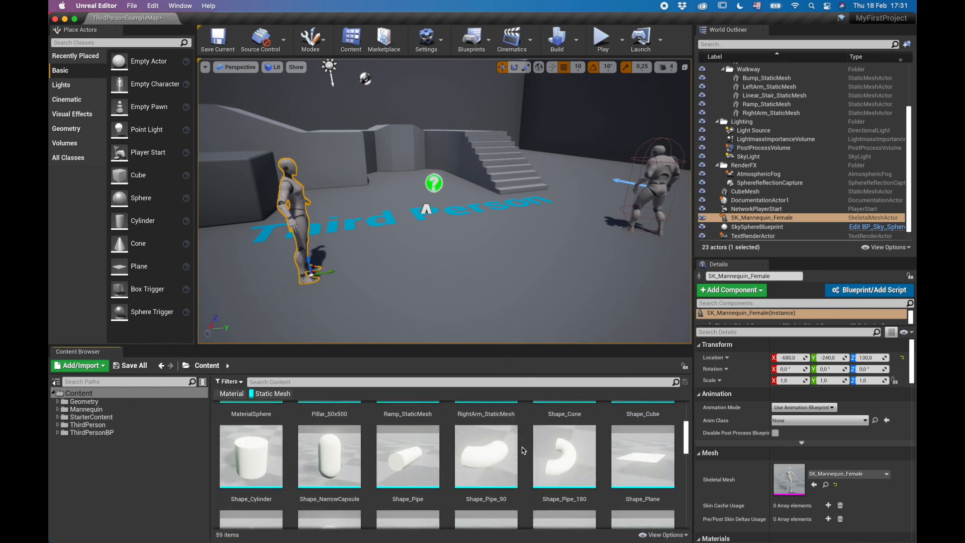
Step: Switch the active filter from Static Mesh to Material and remove Static Mesh from the filter list
click(229, 396)
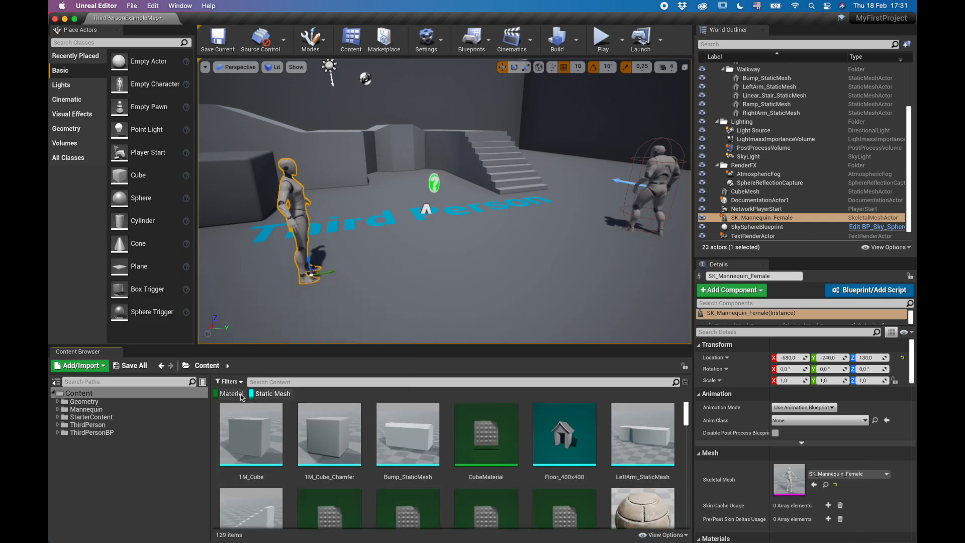
click(279, 396)
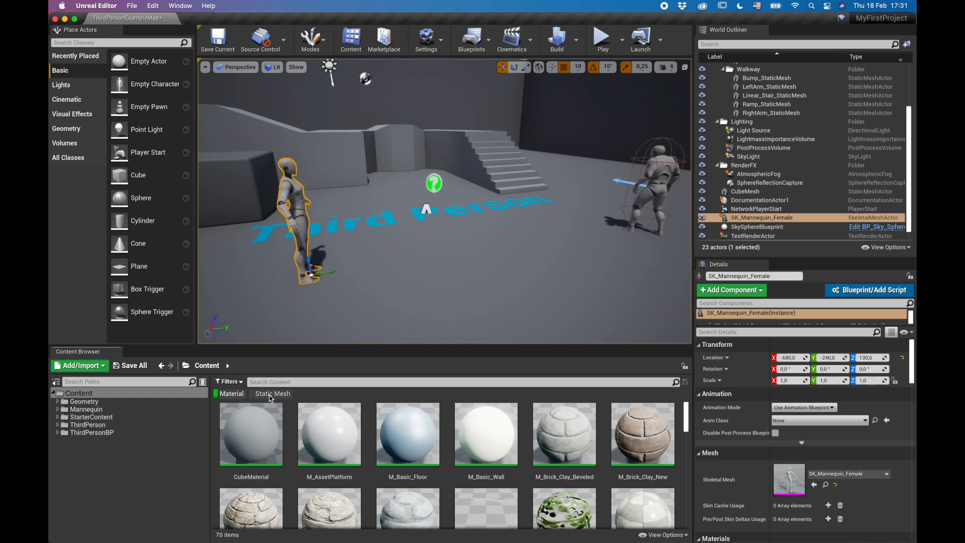
click(229, 383)
click(251, 181)
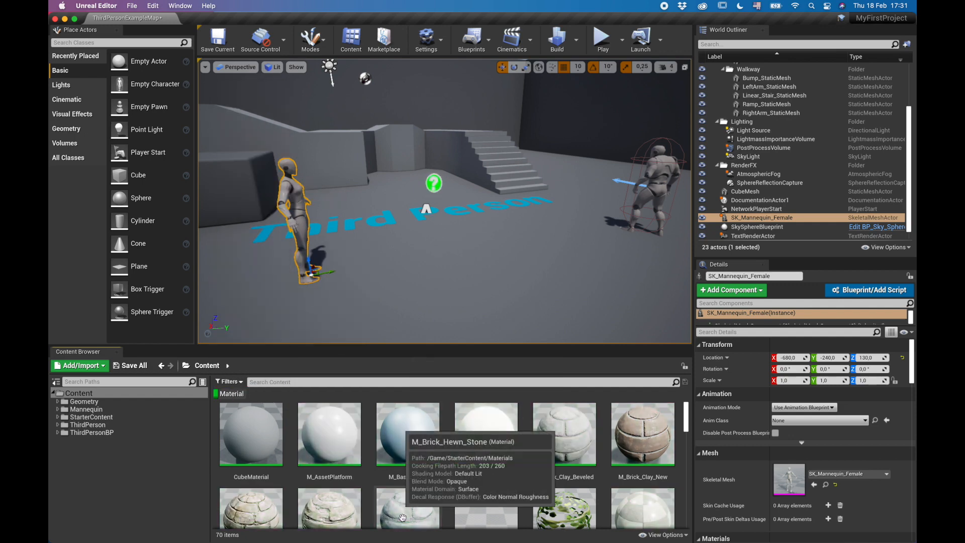
Step: Add the Static Mesh, Animation Sequence and Level filters to the Content folder's Material filter
click(239, 382)
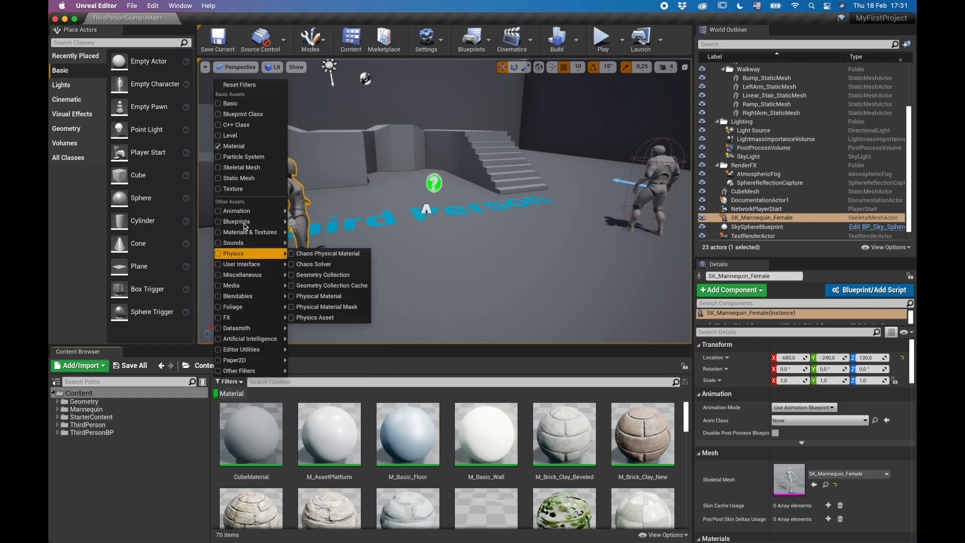
click(246, 178)
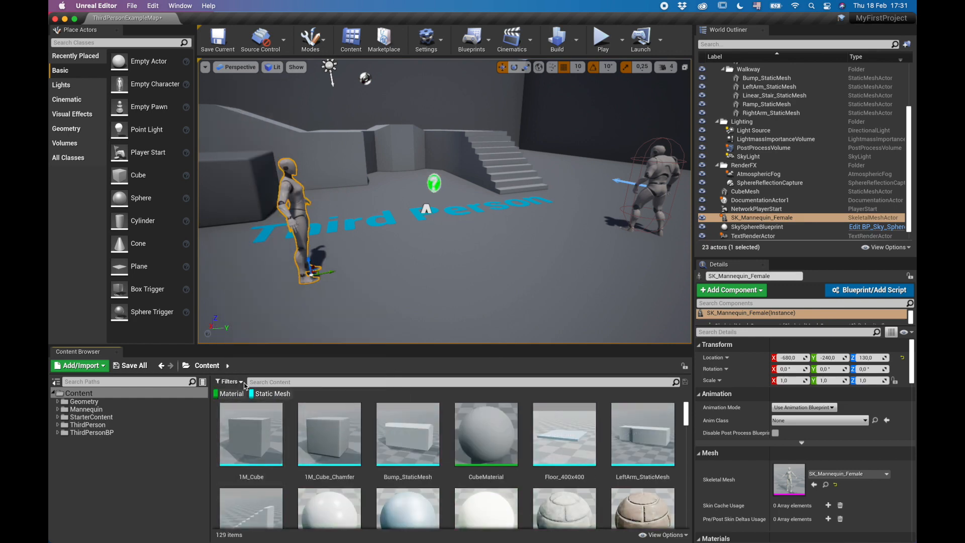
click(230, 381)
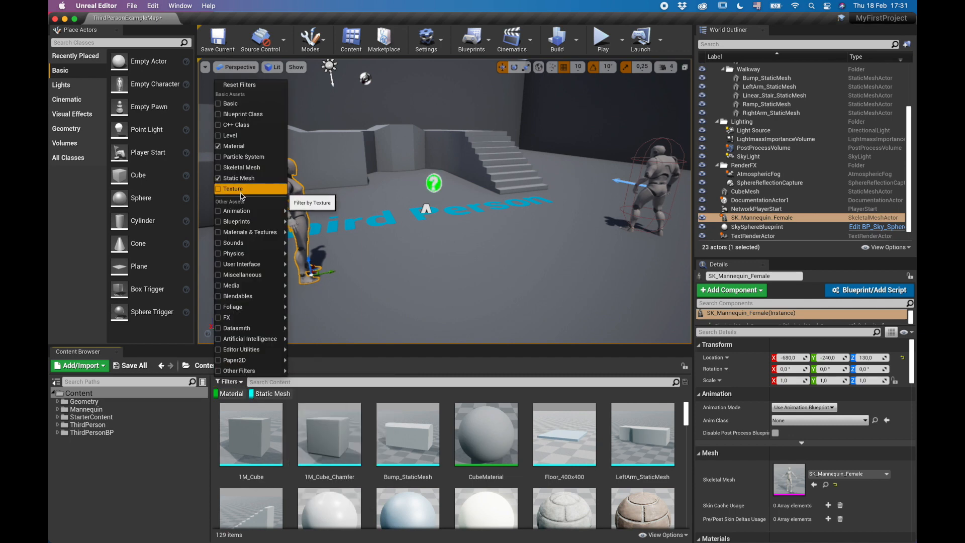
mouse_move(247, 213)
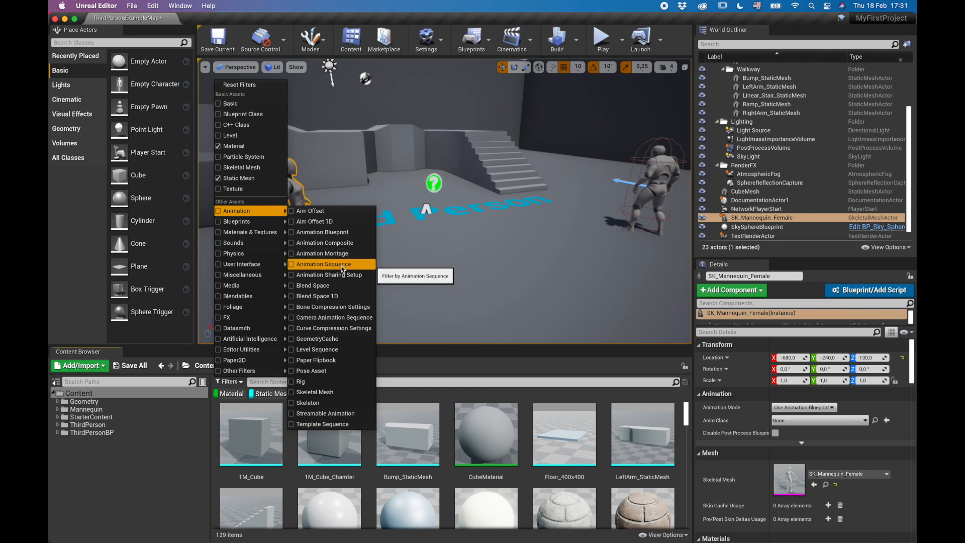
click(326, 264)
click(230, 382)
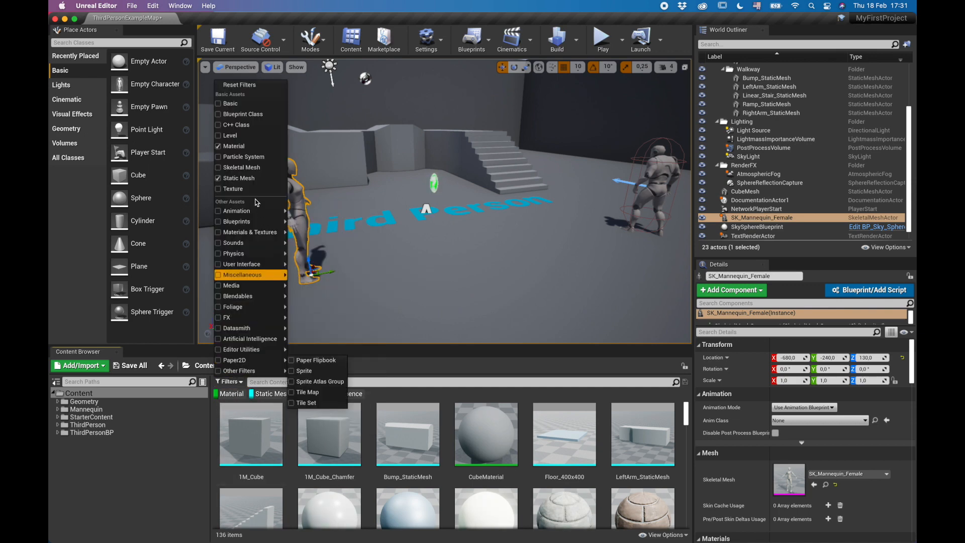
click(236, 136)
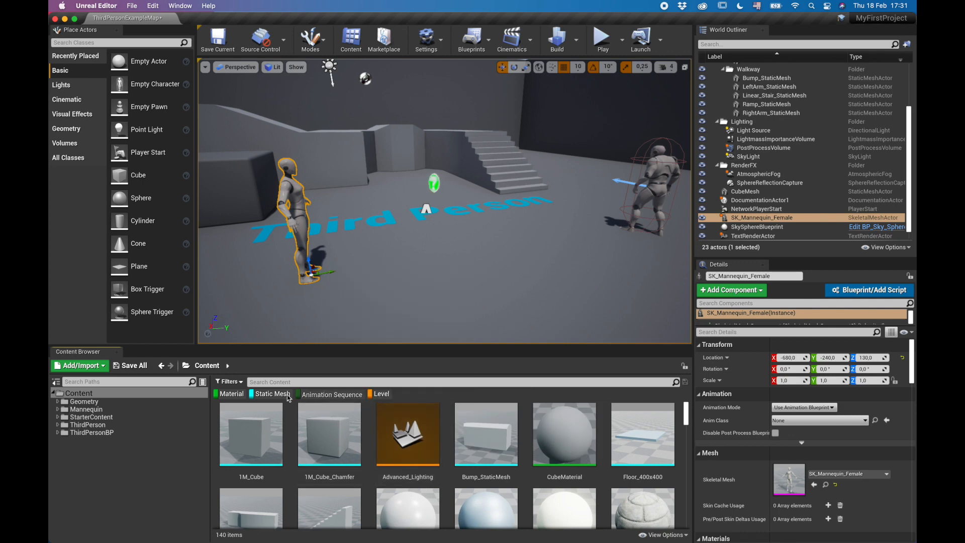
Step: Keep only the Level filter active and select the ThirdPersonExampleMap and StarterMap levels one after the other
click(228, 397)
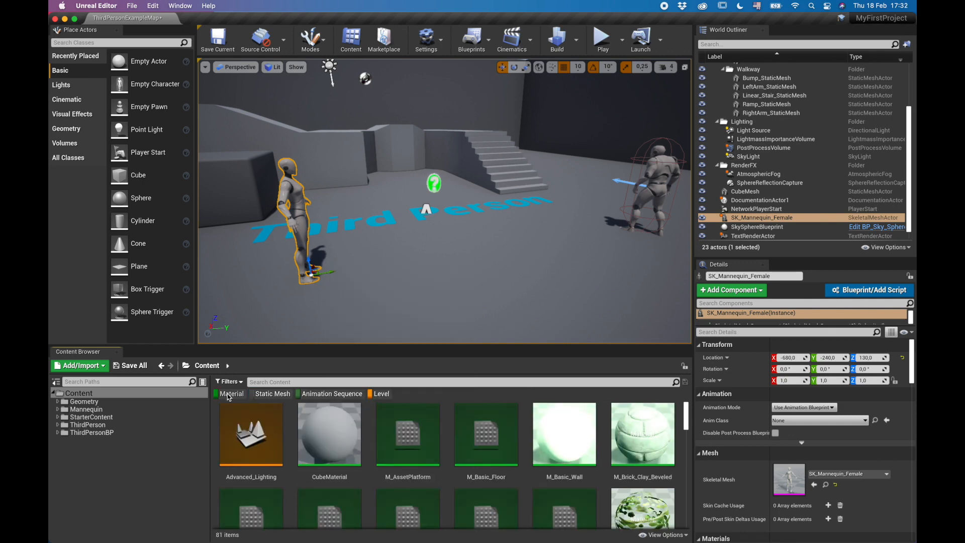
click(283, 397)
click(330, 394)
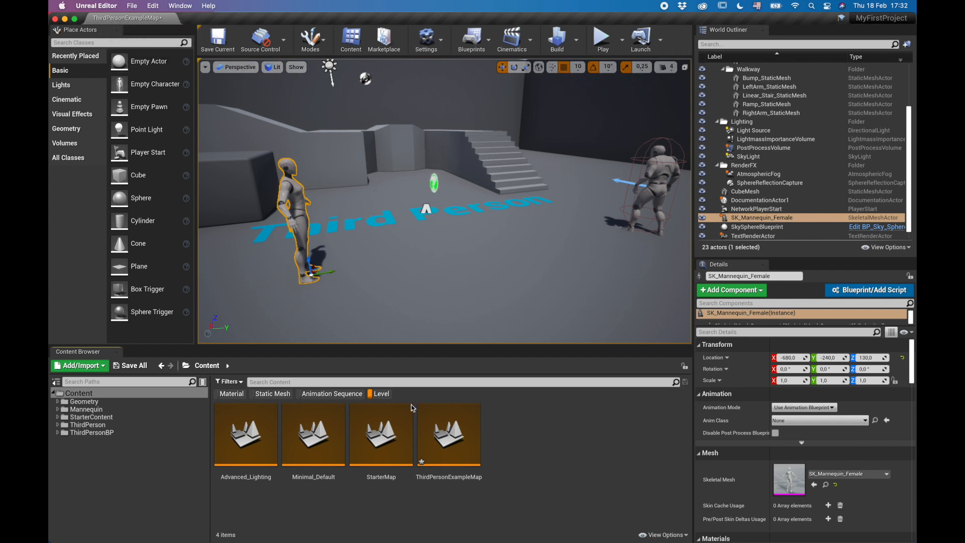
click(454, 433)
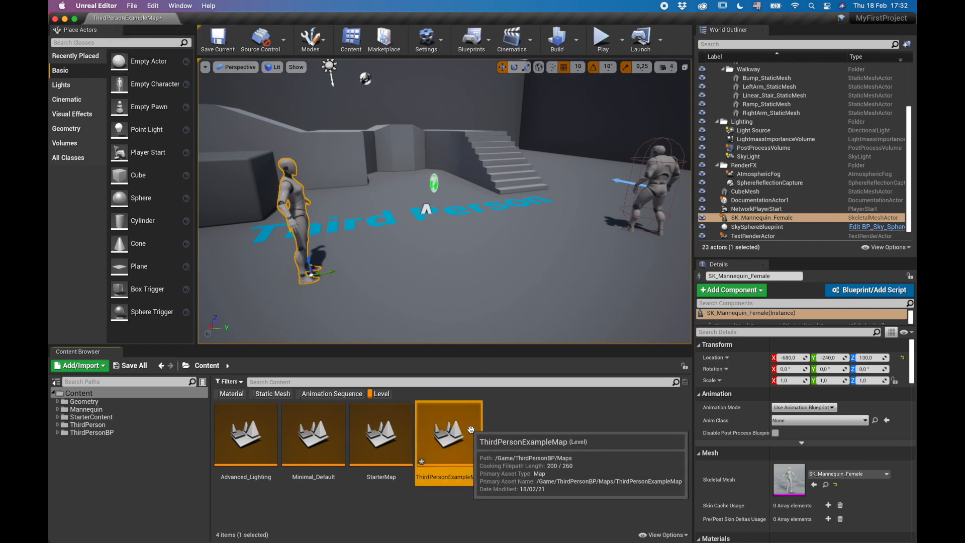
click(394, 418)
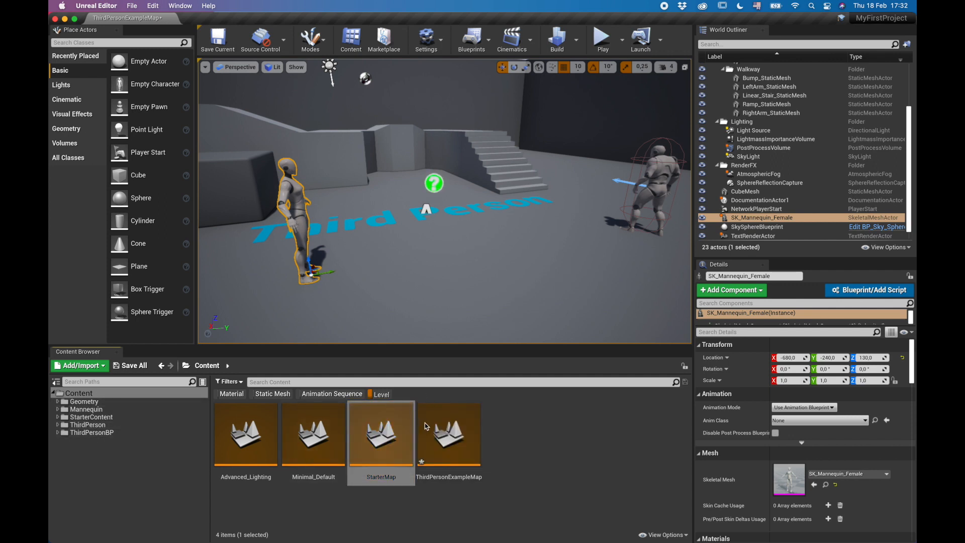
Step: Deactivate the Level filter and look into Geometry's Meshes folder, collapsing Geometry in the folder tree when done
click(382, 394)
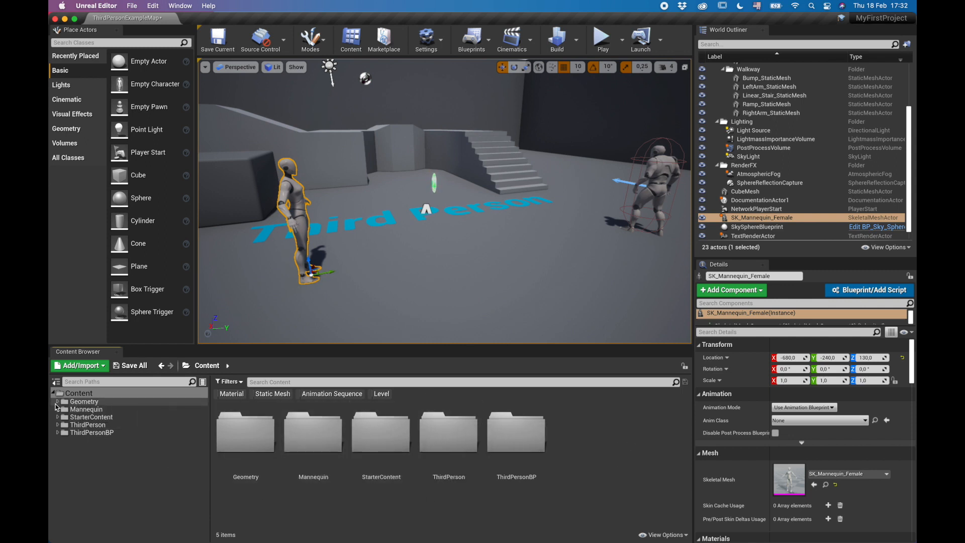
click(85, 402)
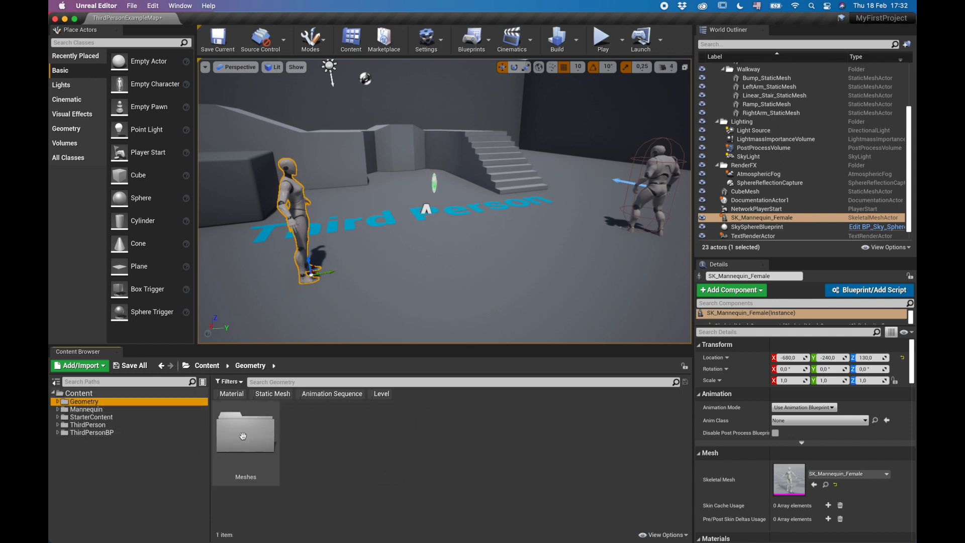
double_click(269, 436)
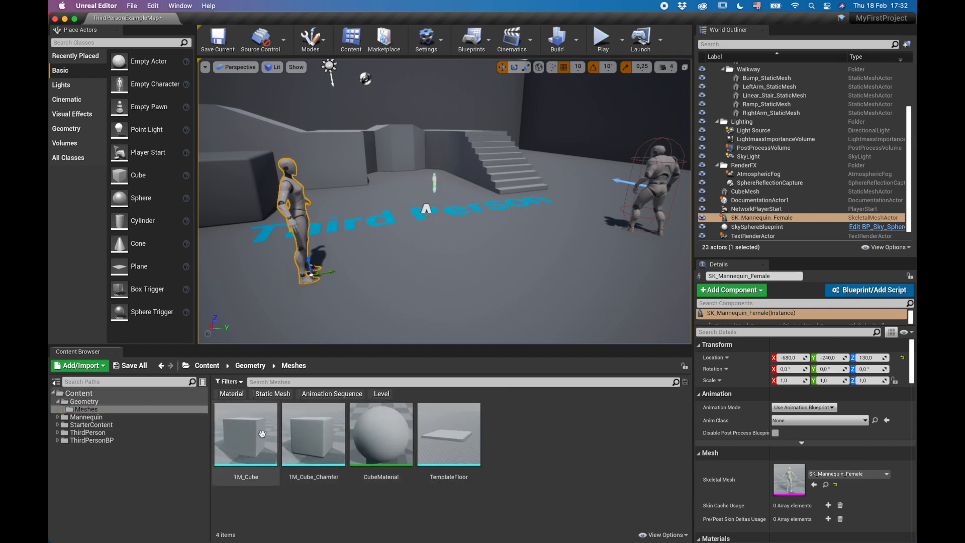
click(59, 404)
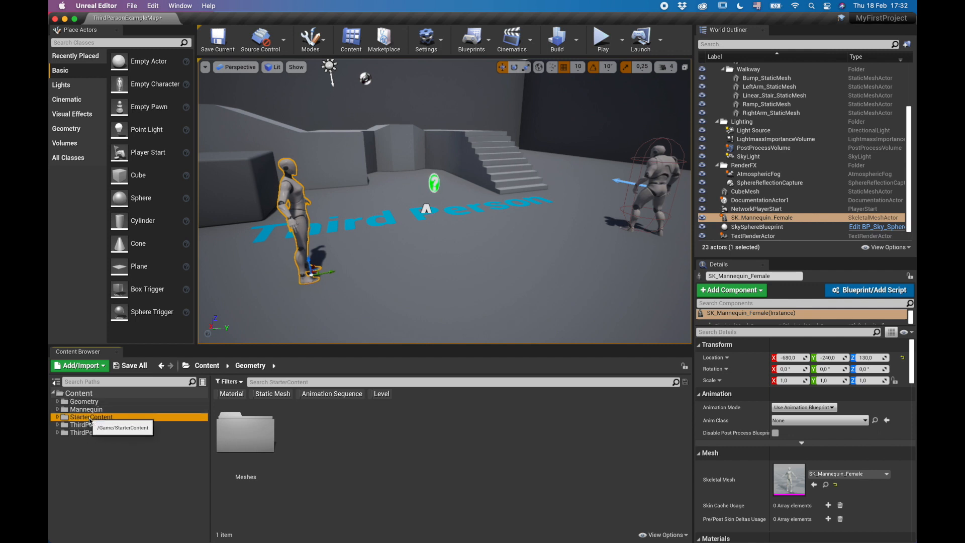
Step: Look through StarterContent's subfolders and its Shapes folder, returning to StarterContent and collapsing it in the folder tree
click(85, 417)
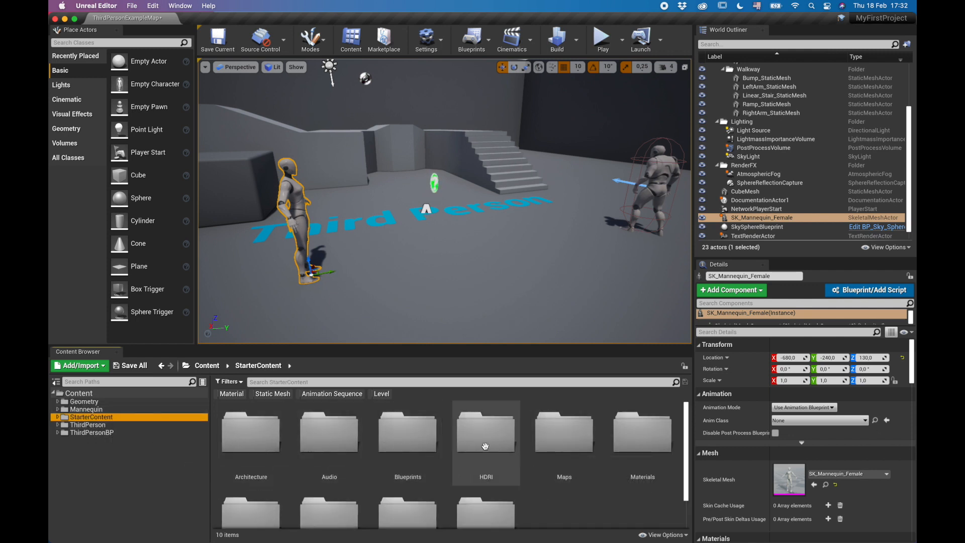
scroll(593, 472, down, 2)
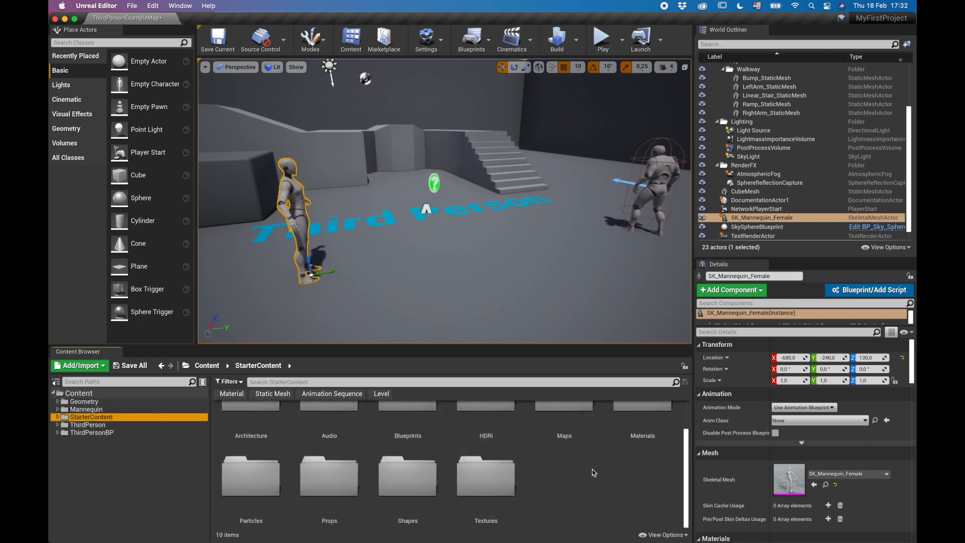
click(397, 490)
double_click(396, 490)
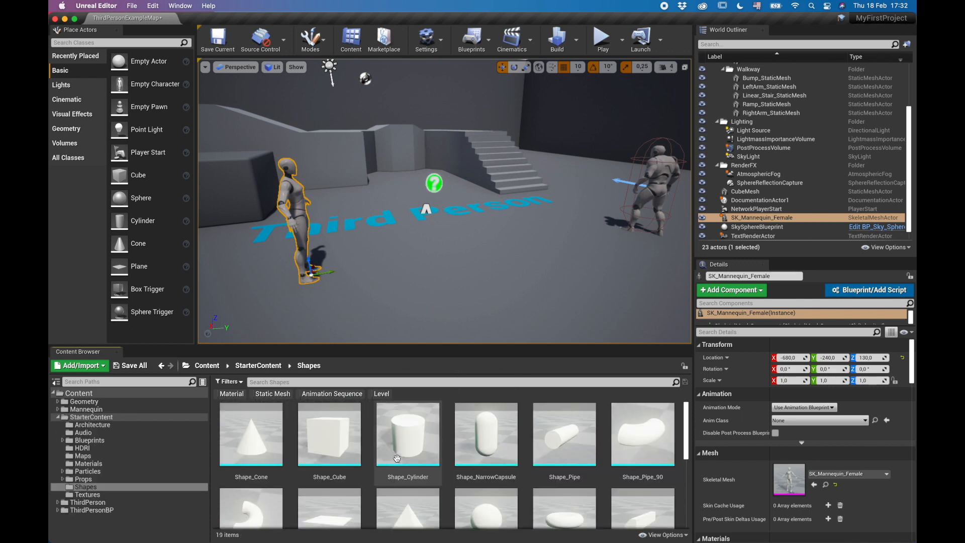
double_click(61, 417)
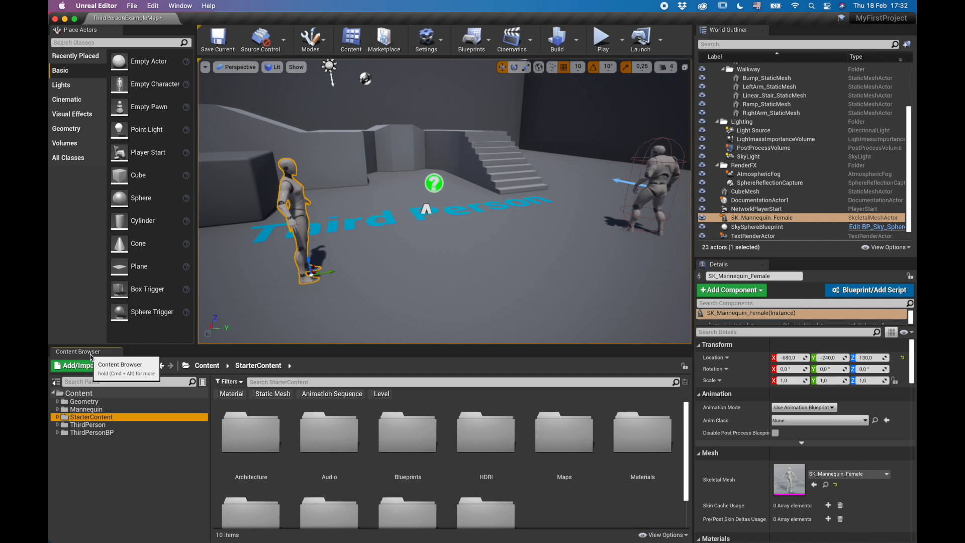
Step: Review the asset types that can be added to StarterContent, including the Animation assets, without creating any
click(79, 365)
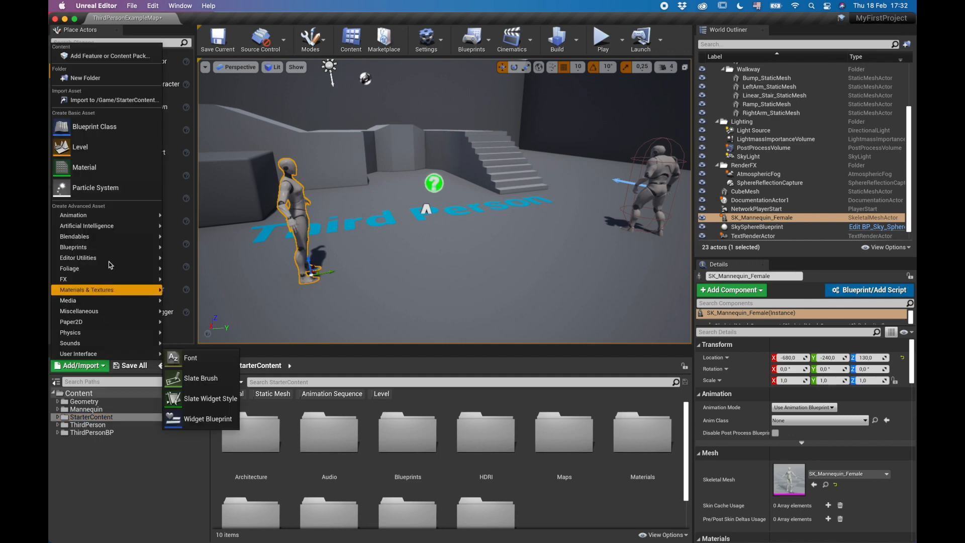
mouse_move(134, 220)
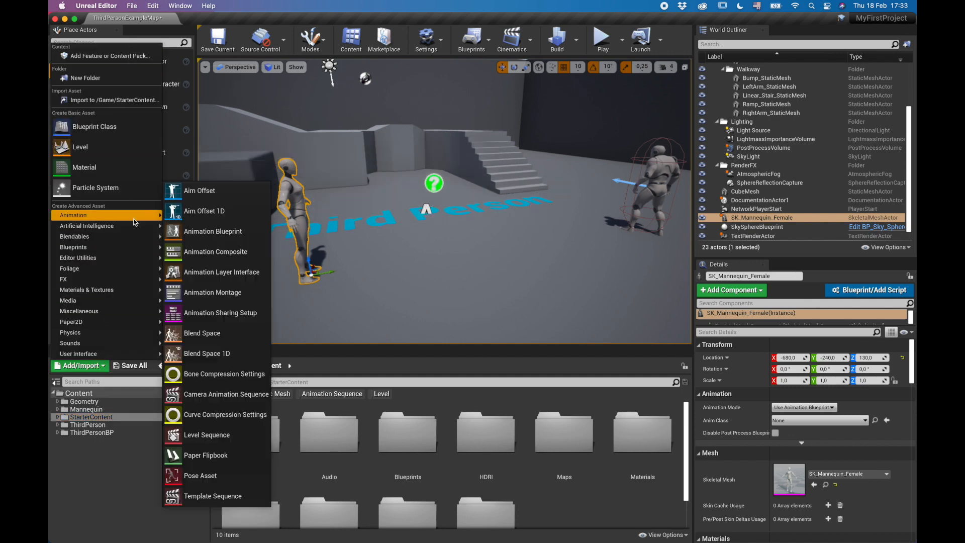
click(499, 393)
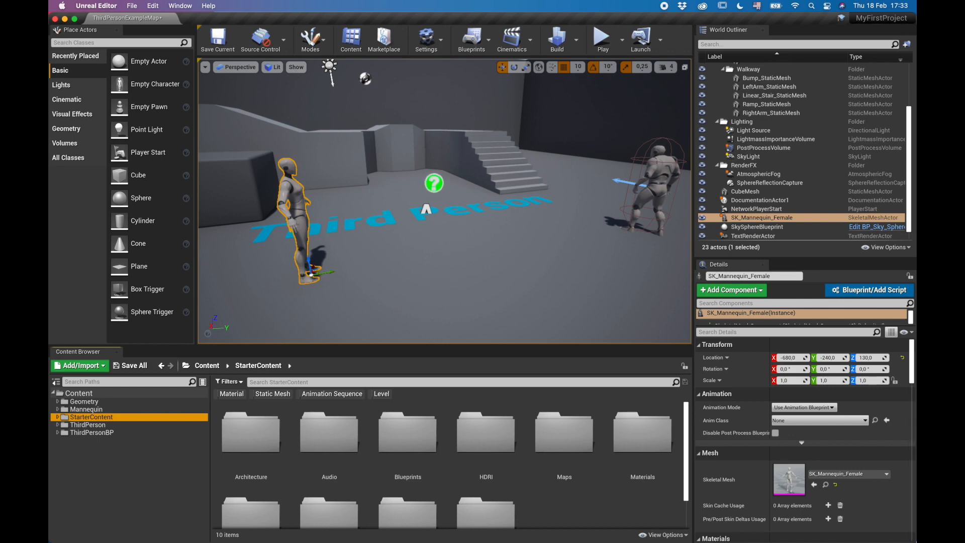
Step: Narrow the editor window to reveal the desktop and stretch it back to full screen width
drag(916, 13, 848, 12)
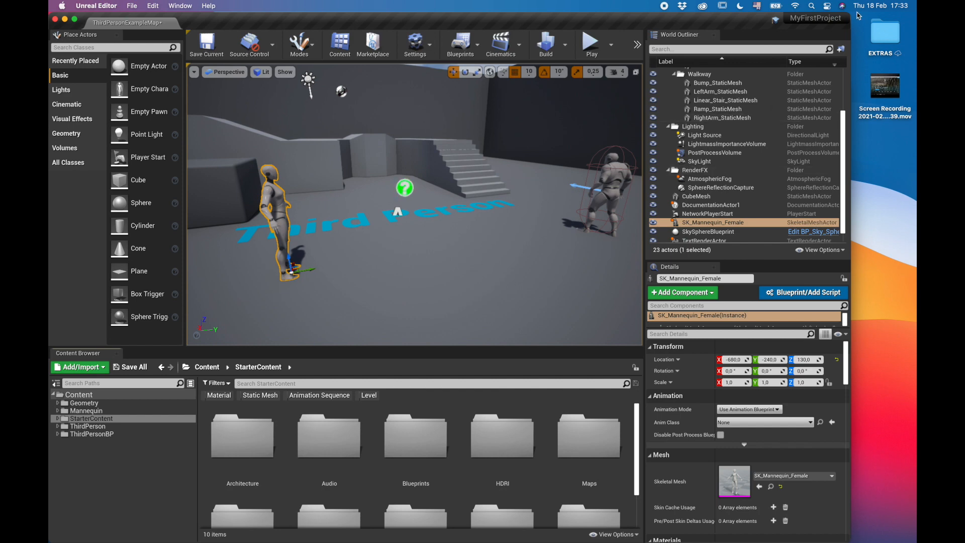
drag(849, 13, 916, 3)
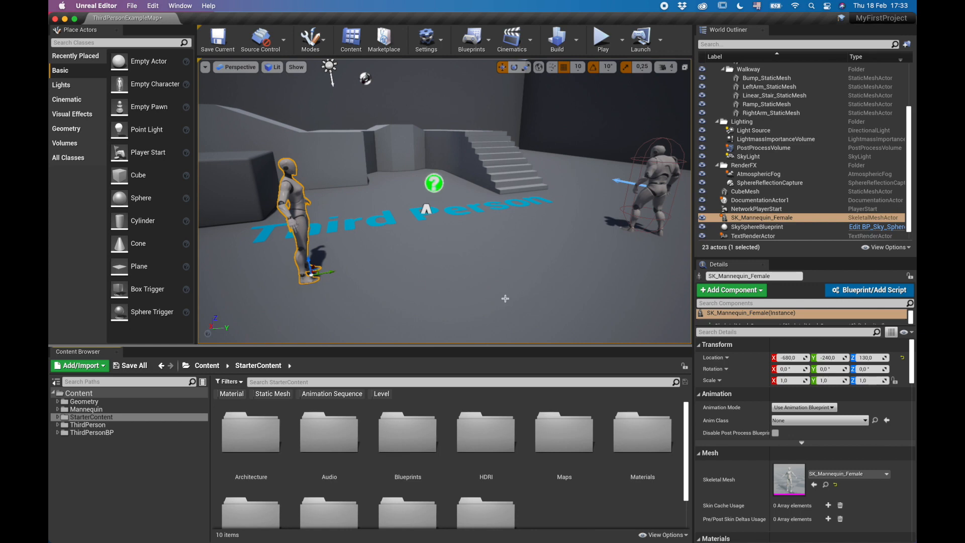
Step: Practise looking around and flying the perspective camera forward, backward and sideways through the Third Person arena
right_drag(445, 201, 527, 256)
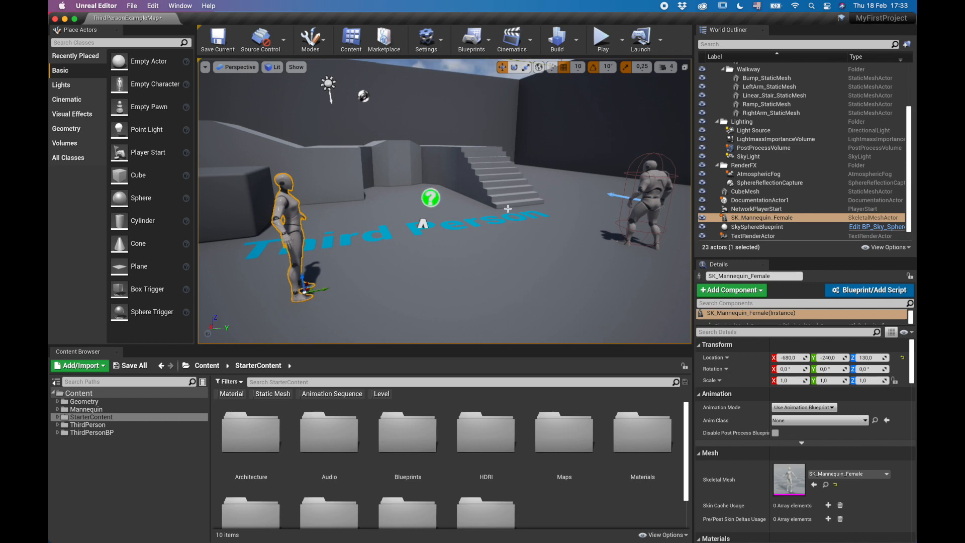
mouse_move(521, 231)
right_down()
mouse_move(472, 251)
mouse_move(440, 211)
mouse_move(532, 227)
right_up()
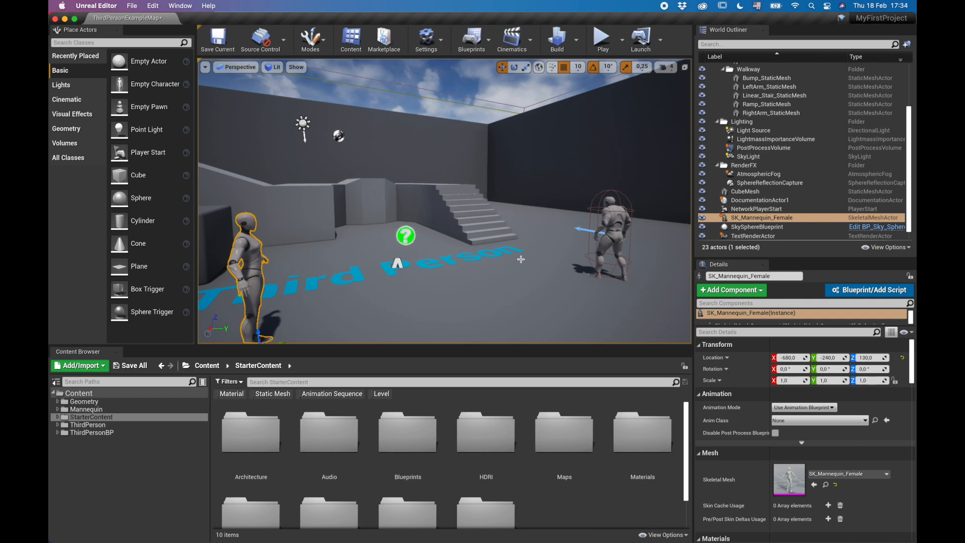
right_drag(538, 265, 395, 249)
drag(395, 249, 402, 201)
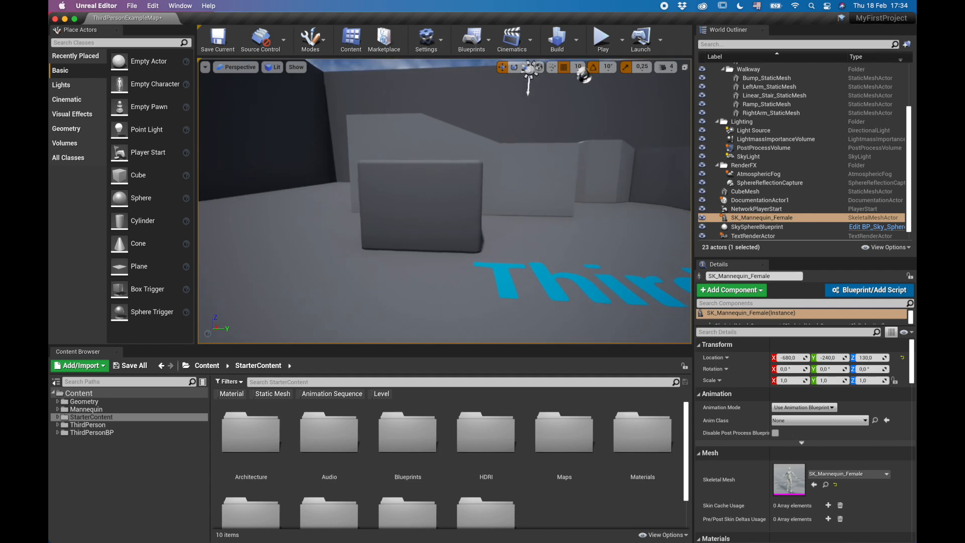
key(d)
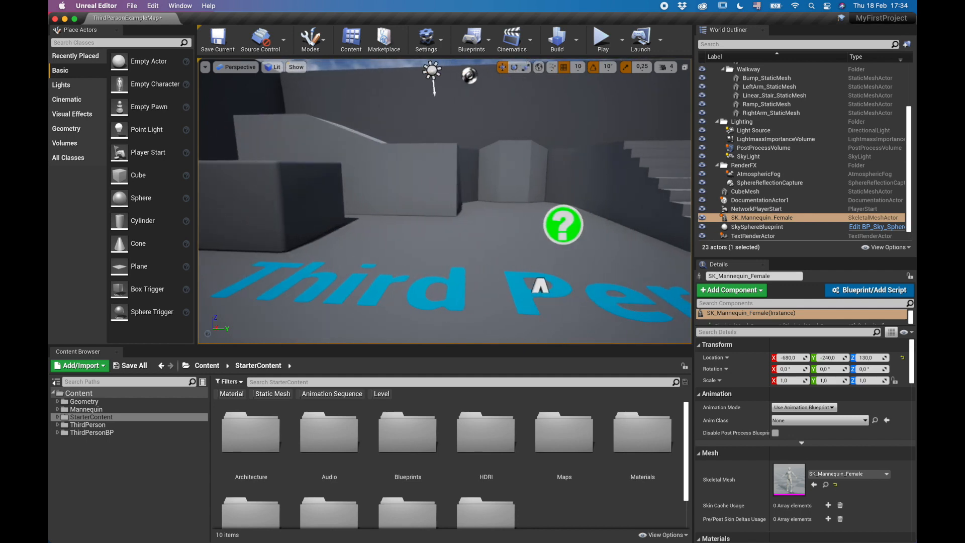
key(a)
key(s)
key(d)
key(w)
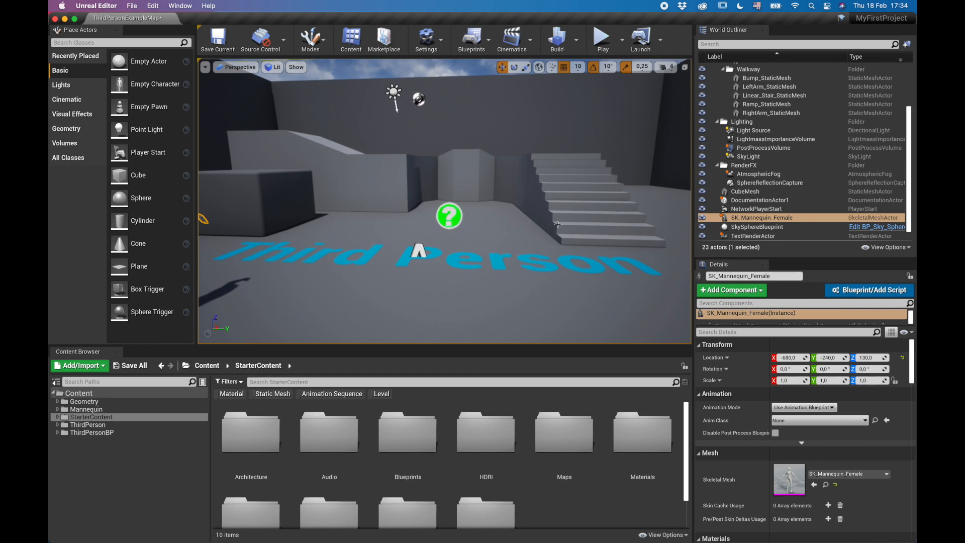
Step: Set the viewport's camera speed to 3 and clear the selection
click(666, 75)
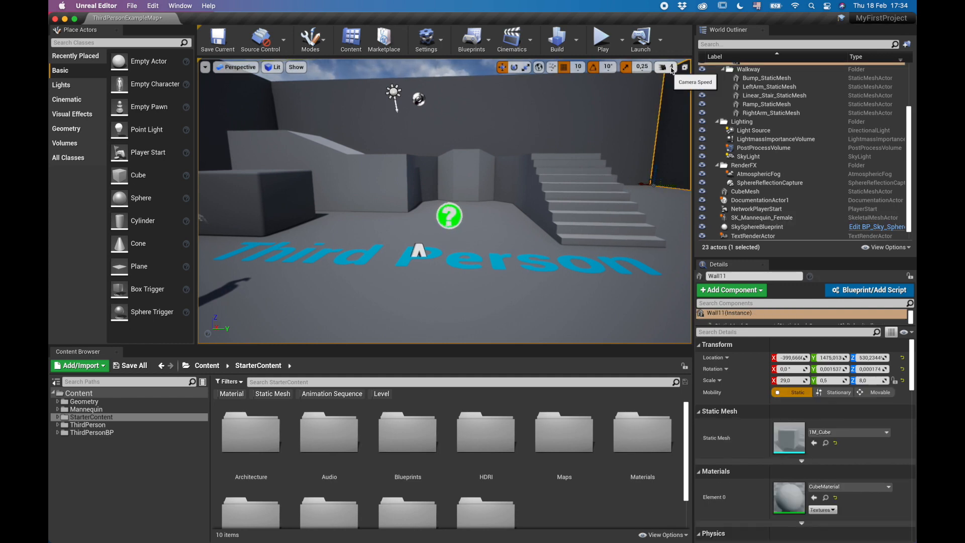
click(664, 69)
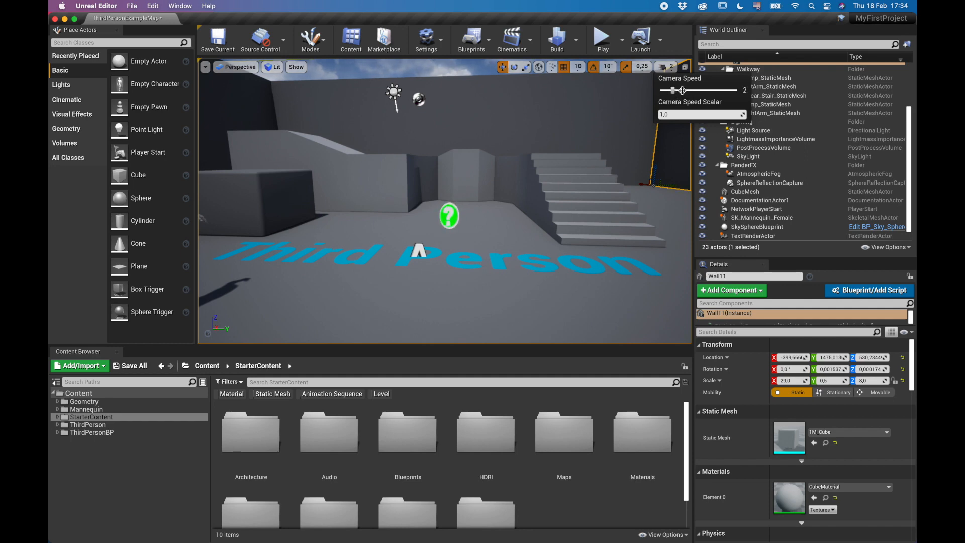
click(632, 61)
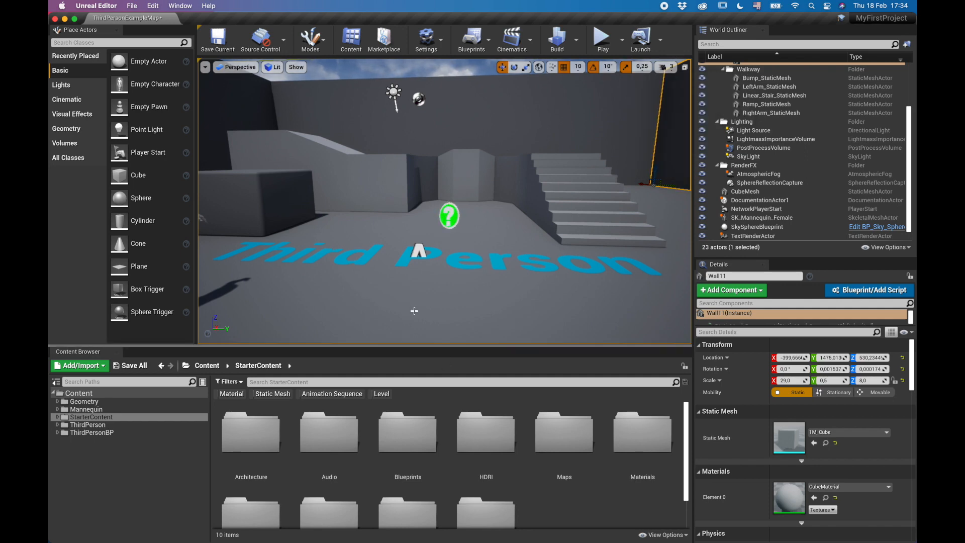
key(Escape)
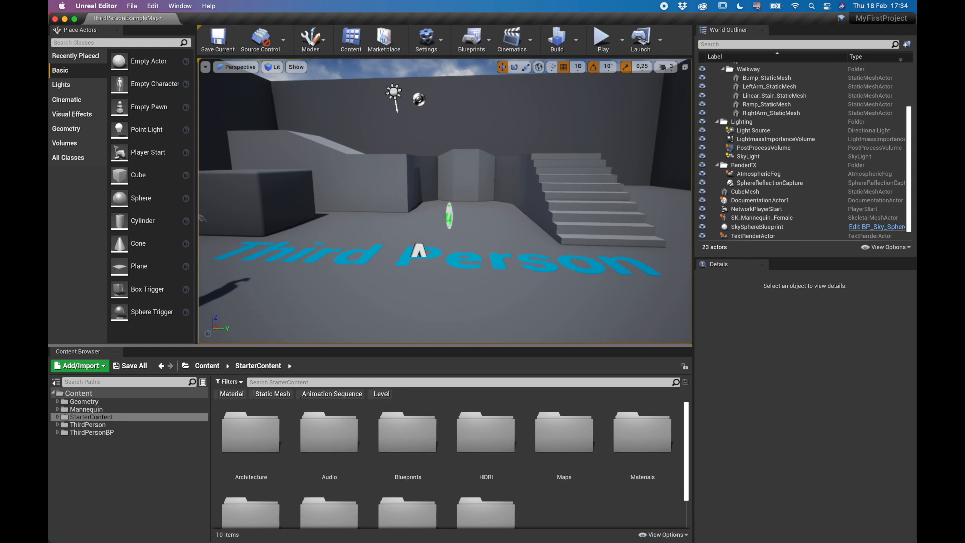
Step: Try out the new camera speed by flying back and forth in the arena, ending with an orbit to an elevated overview
right_drag(444, 201, 521, 233)
key(w)
key(s)
key(w)
key(s)
key(w)
key(s)
key(s)
key(w)
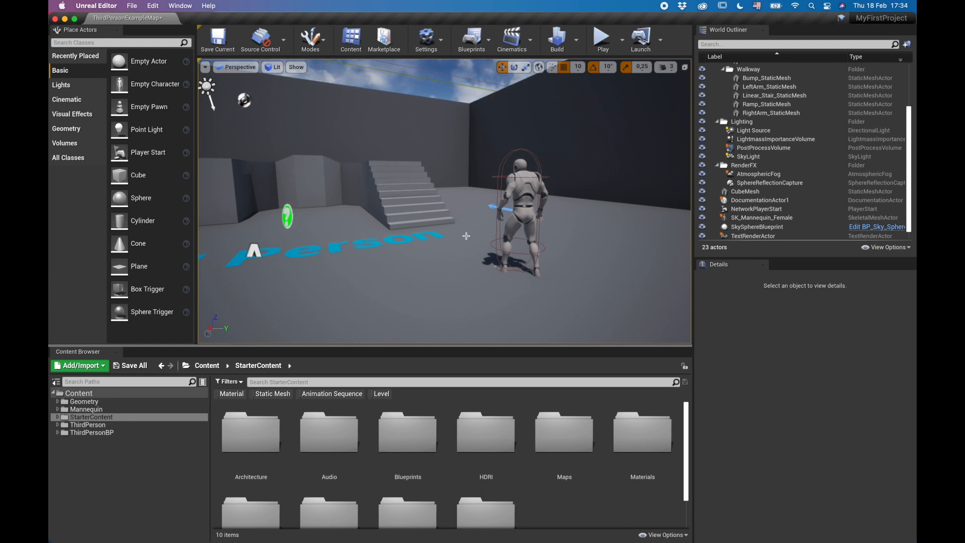
right_drag(466, 236, 402, 239)
alt+drag(402, 239, 385, 256)
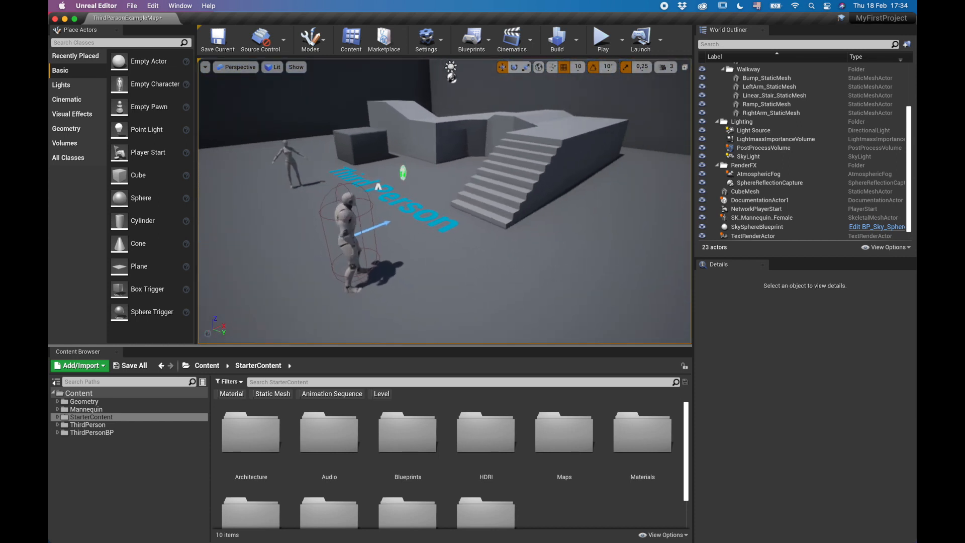
Step: Select the female mannequin in the level, focus the view on it and orbit around to its front
click(286, 152)
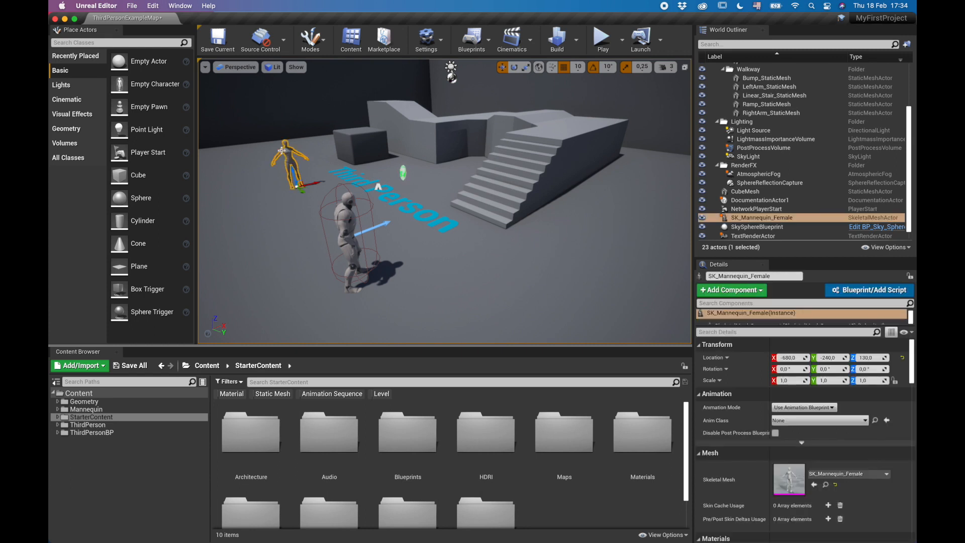
key(f)
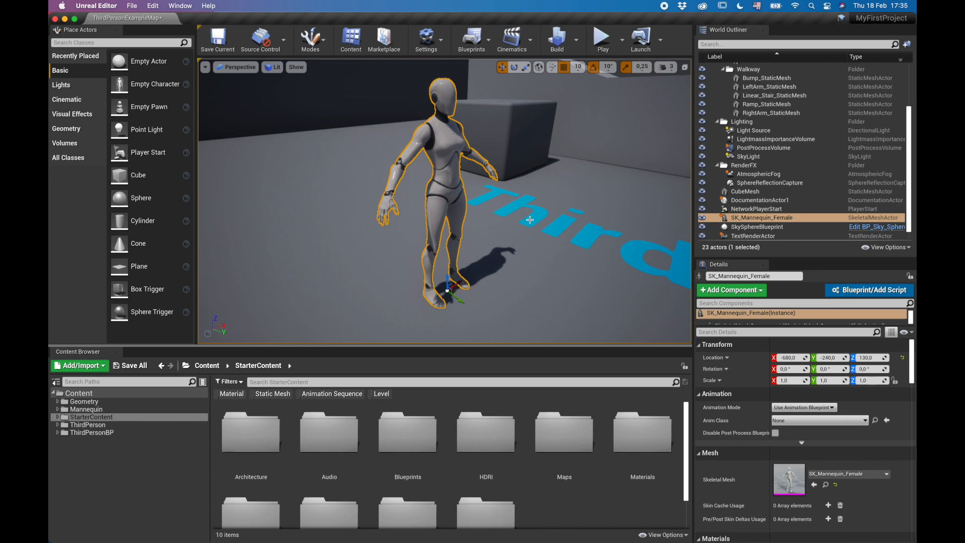
alt+drag(533, 206, 691, 199)
mouse_move(504, 204)
alt+right_down()
mouse_move(543, 204)
mouse_move(453, 204)
mouse_move(548, 204)
mouse_move(489, 205)
alt+right_up()
mouse_move(480, 197)
mouse_down()
mouse_move(553, 176)
mouse_move(485, 194)
mouse_move(553, 186)
mouse_move(488, 195)
mouse_up()
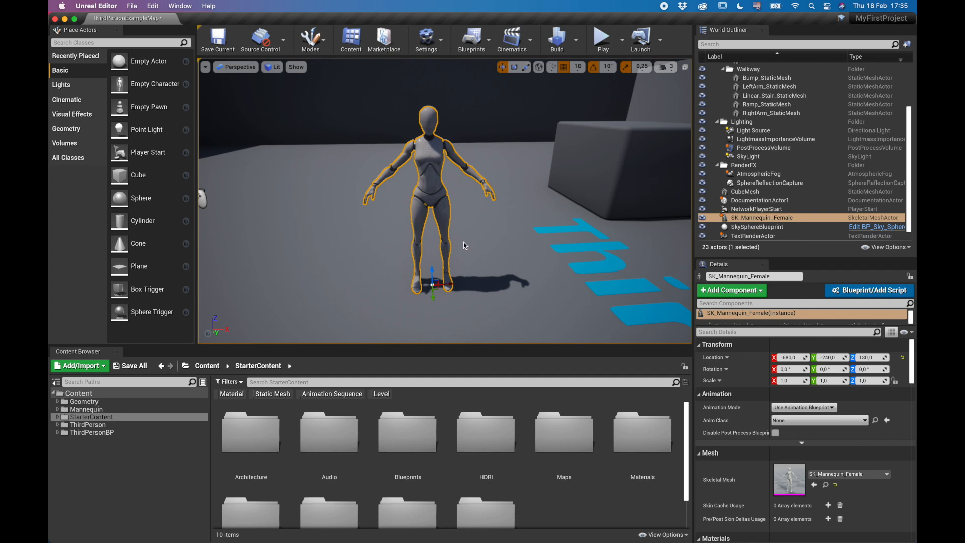
Step: Practise zooming, panning and turning the view around the selected female mannequin
drag(475, 246, 452, 235)
scroll(452, 234, down, 2)
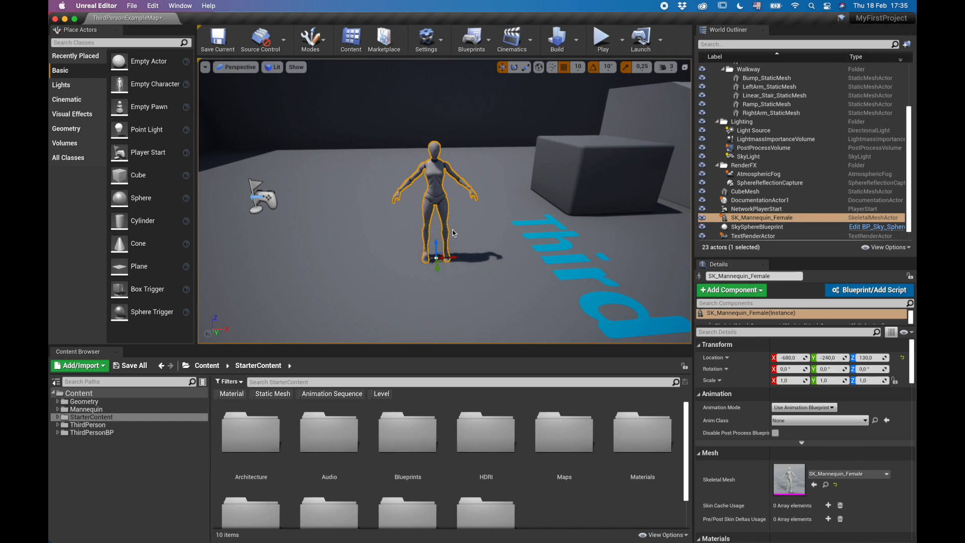
middle_drag(454, 272, 433, 246)
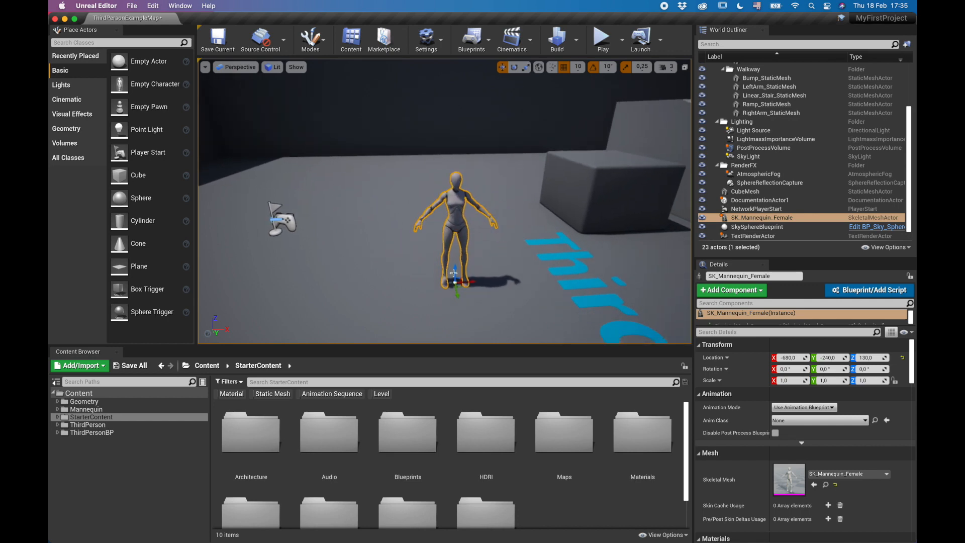
scroll(474, 275, up, 5)
scroll(474, 266, down, 5)
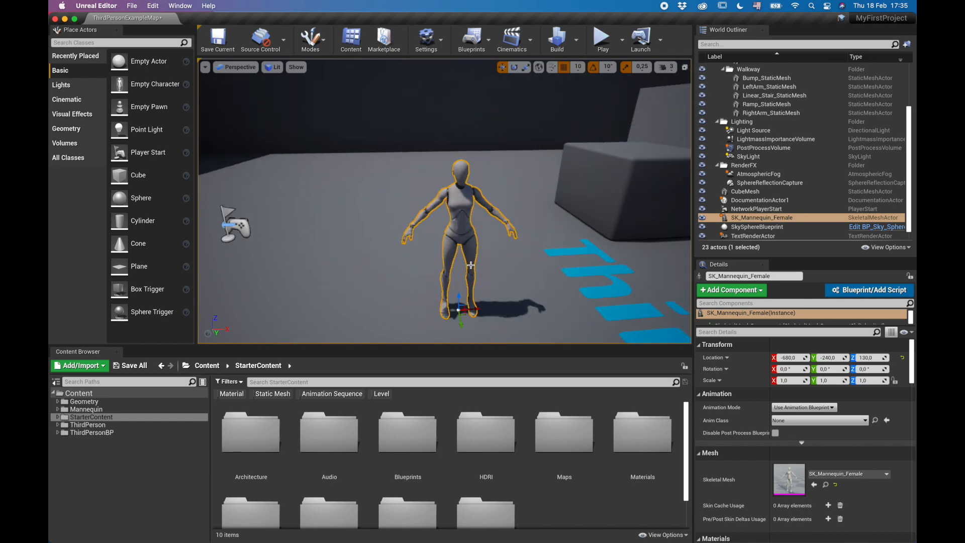
middle_drag(499, 256, 522, 293)
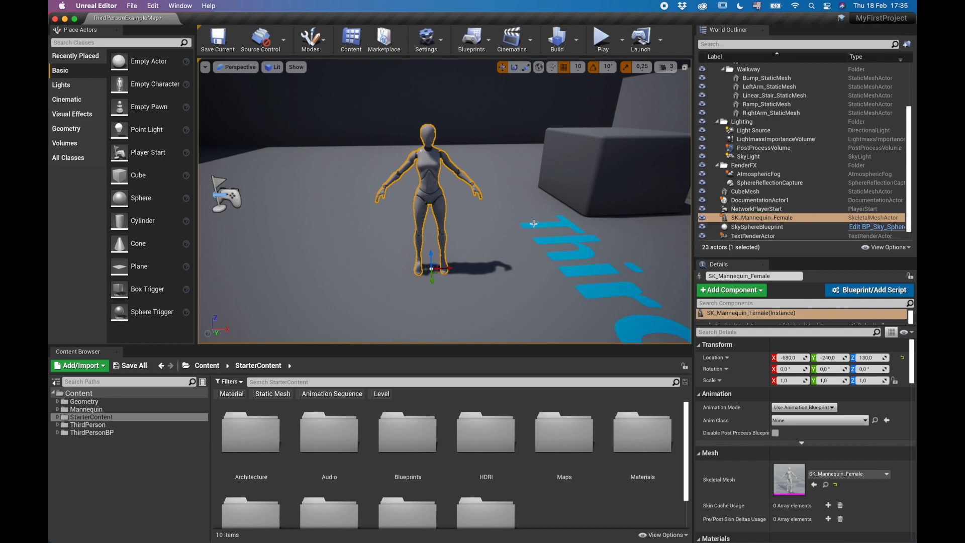
right_drag(498, 272, 543, 257)
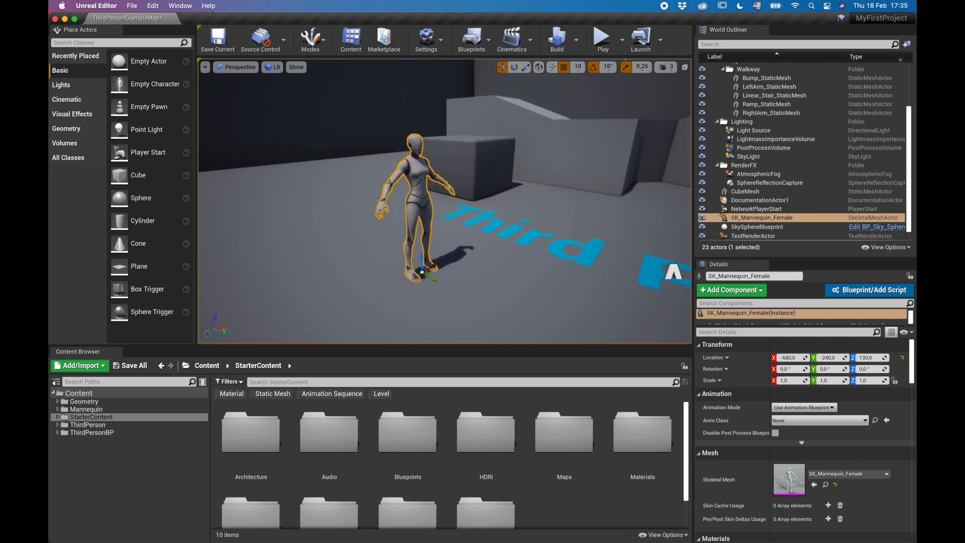
Step: Fly the camera in all four directions near the female mannequin while looking around
mouse_move(543, 256)
right_down()
mouse_move(569, 256)
mouse_move(535, 256)
right_up()
key(s)
key(a)
key(w)
key(s)
key(d)
key(w)
key(s)
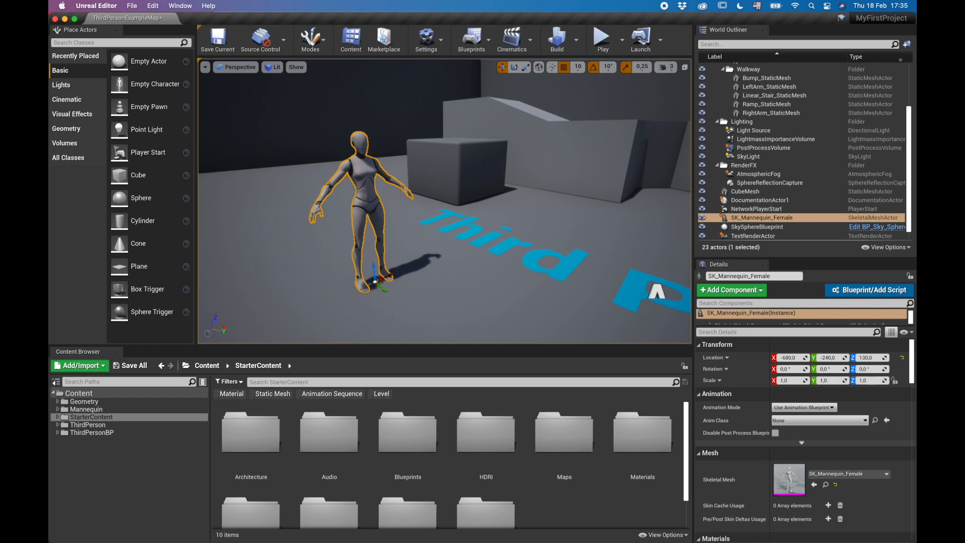
right_drag(535, 257, 535, 255)
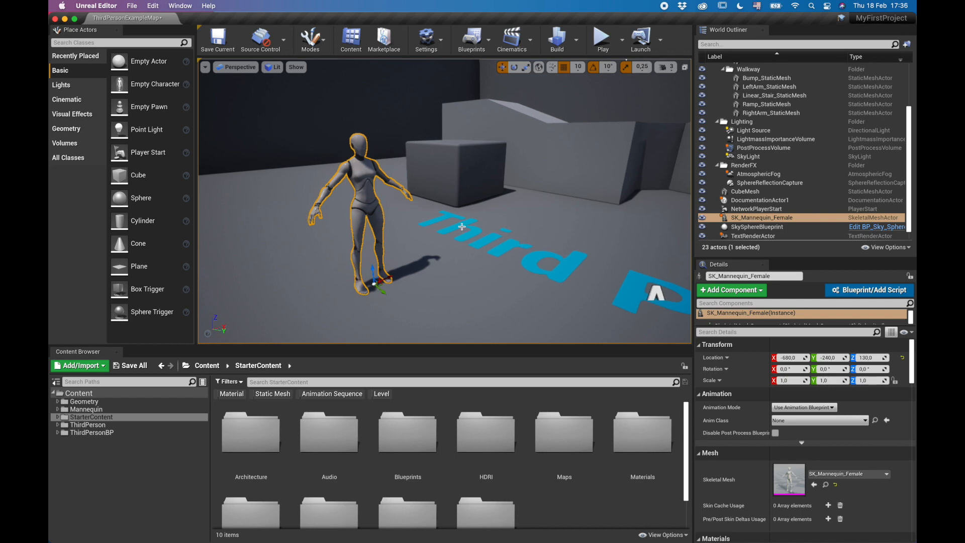
Step: Zoom in and out on the female mannequin and move the camera forward, backward and sideways without turning it
scroll(462, 227, up, 5)
scroll(463, 227, down, 10)
scroll(462, 227, up, 2)
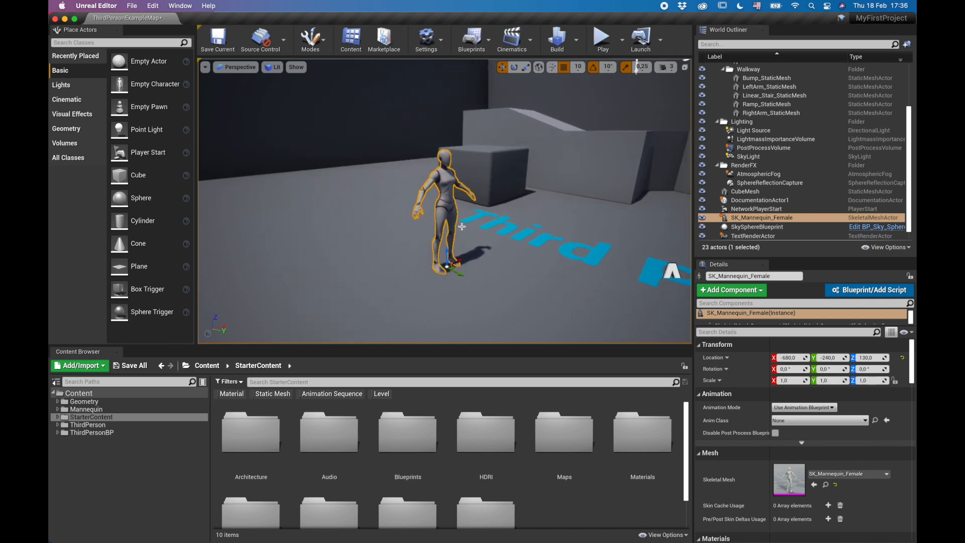
key(Right)
key(Up)
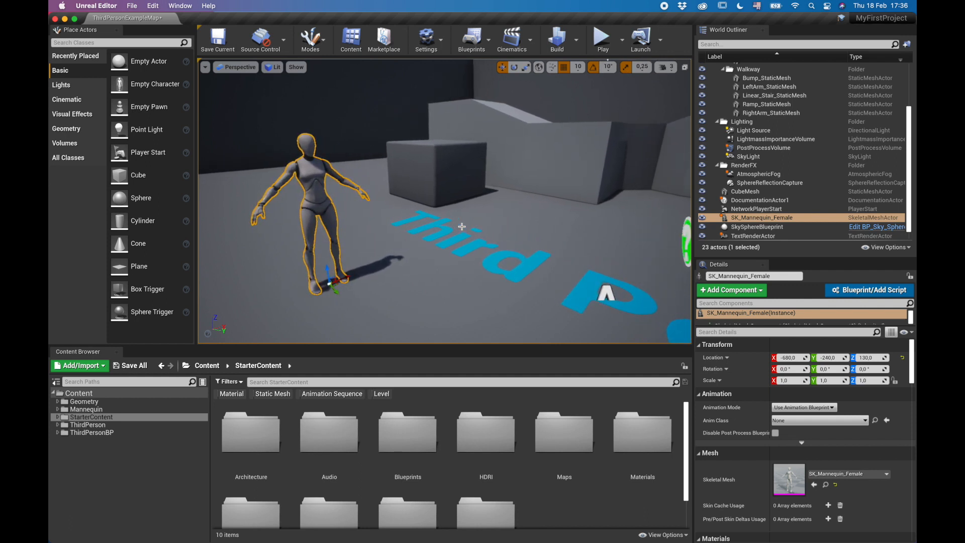
key(Down)
key(Right)
key(Left)
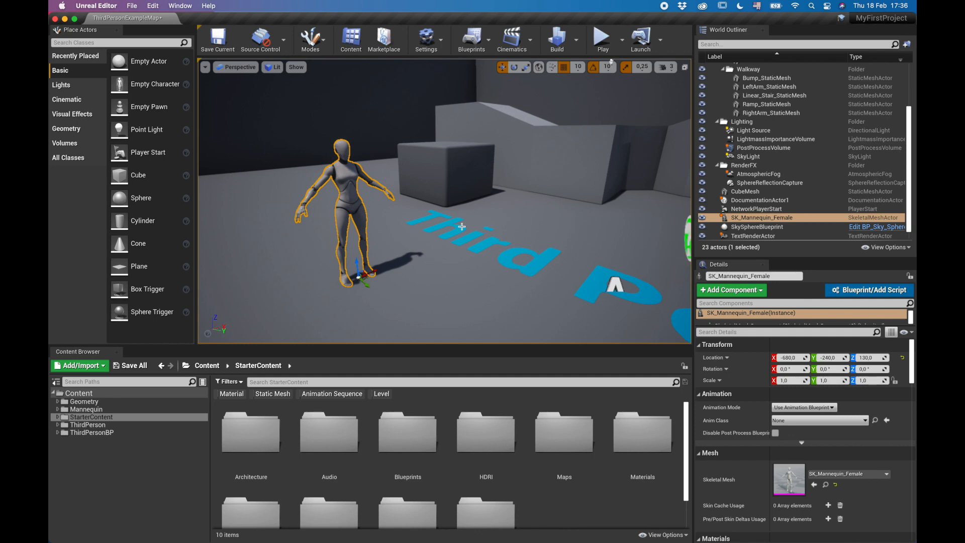
Step: Turn the camera away to the empty sky, select Light Source in the World Outliner and focus the view on it
right_drag(428, 239, 257, 211)
right_drag(429, 239, 429, 251)
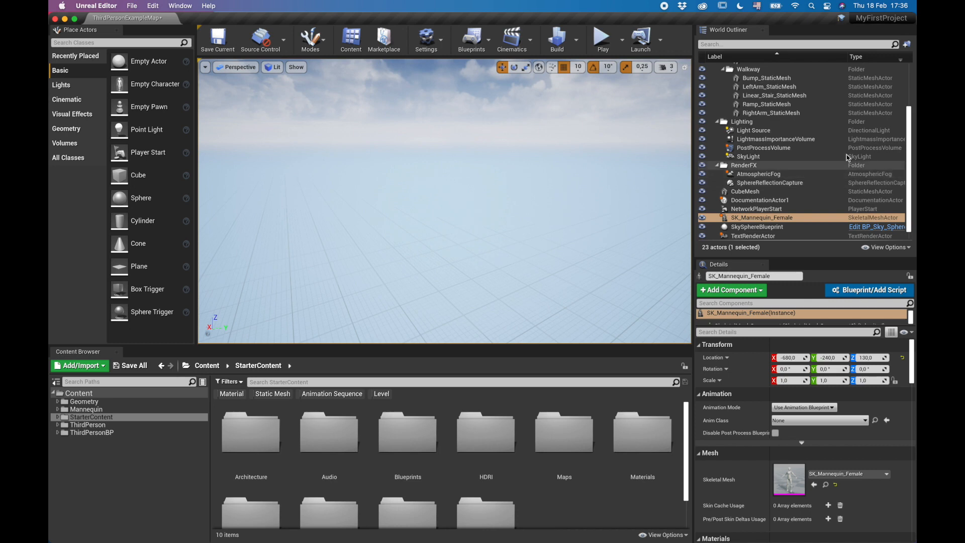
scroll(846, 155, up, 3)
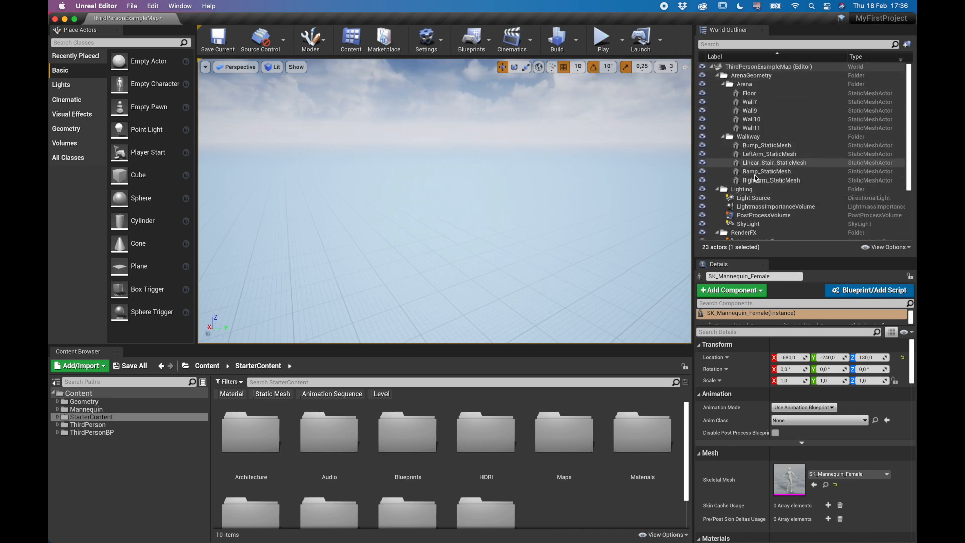
click(754, 198)
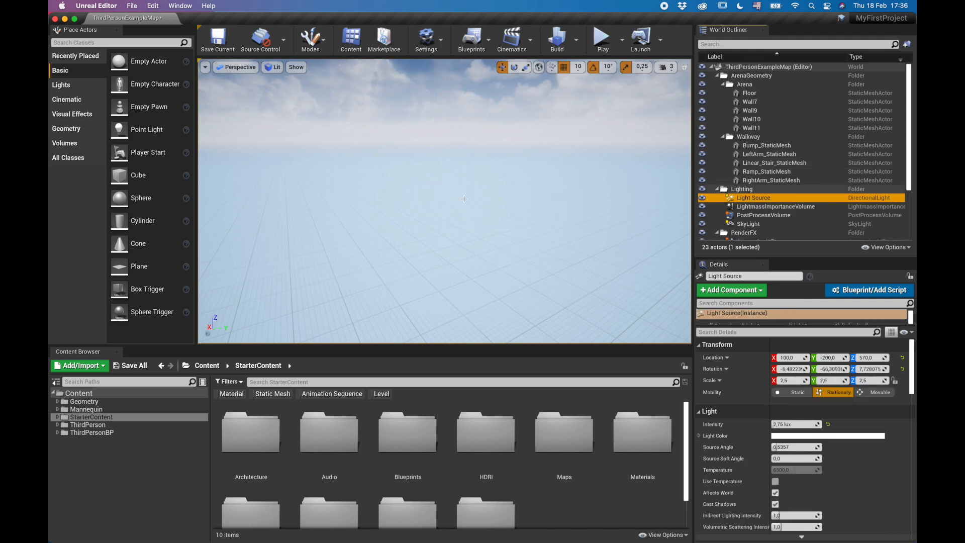
key(f)
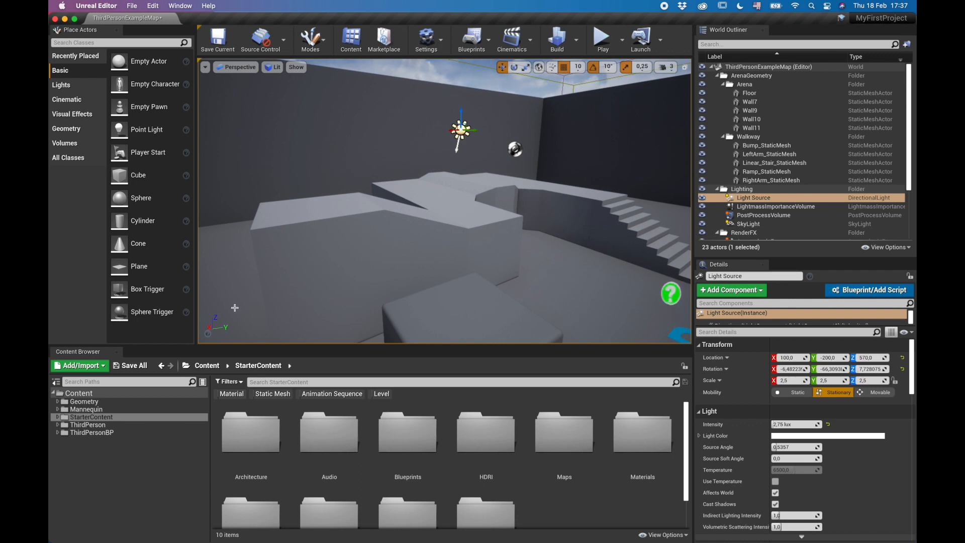
Step: Save all unsaved content, including the ThirdPersonExampleMap level
click(130, 367)
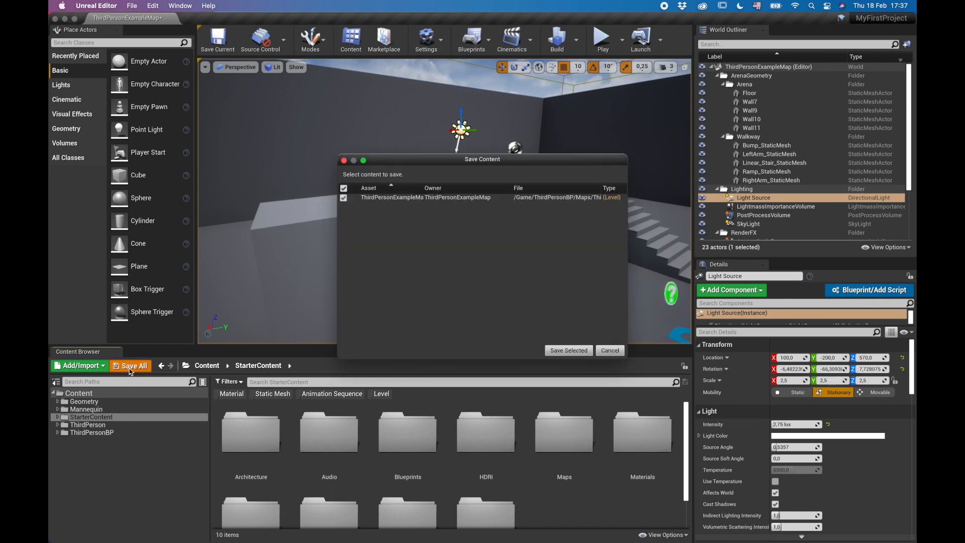
click(573, 350)
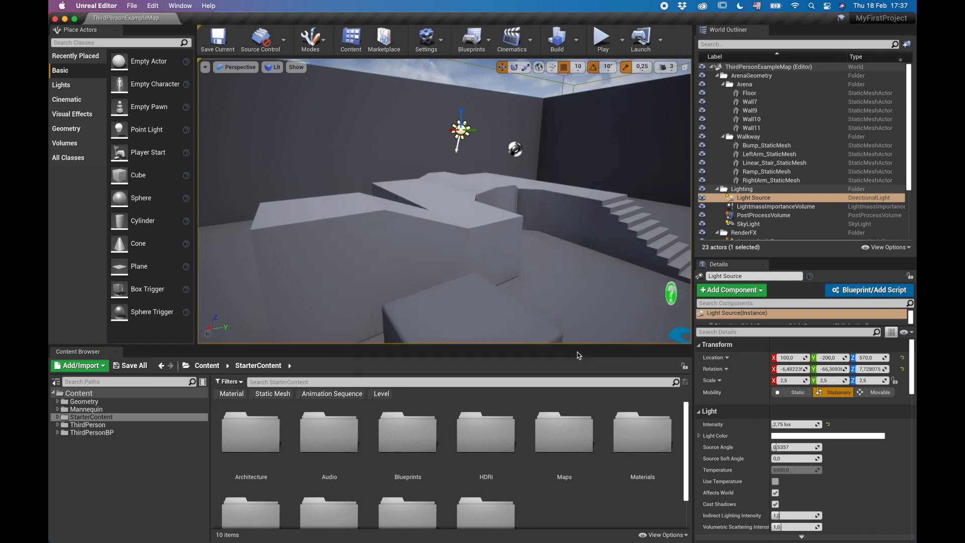